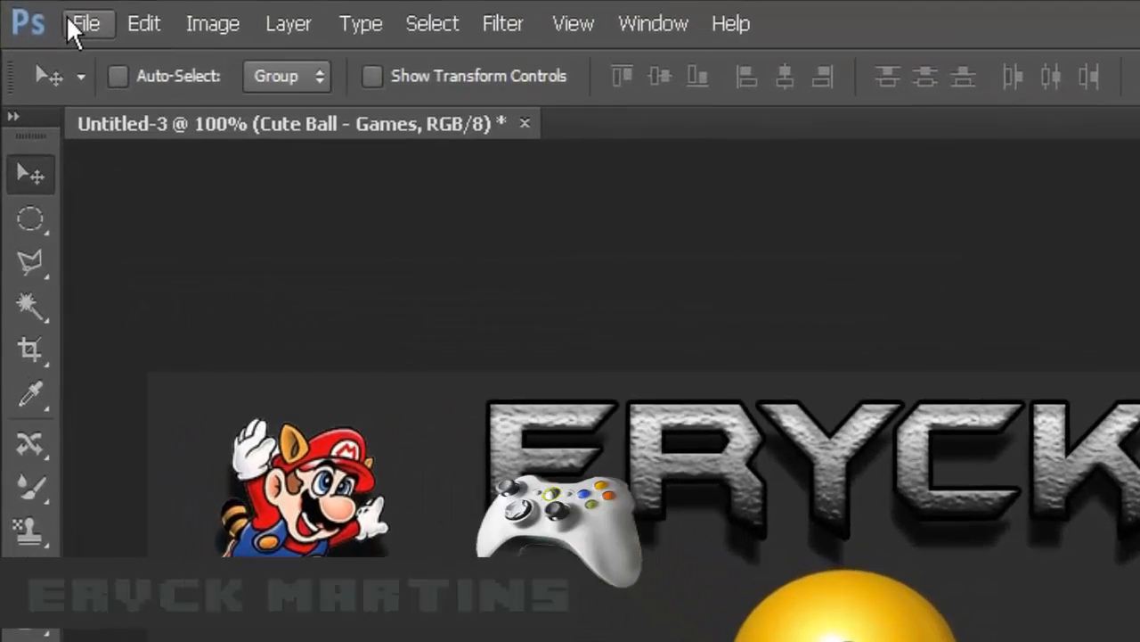
- Create a new 850 × 315 pixel document at 72 pixels per inch with White background contents
click(71, 20)
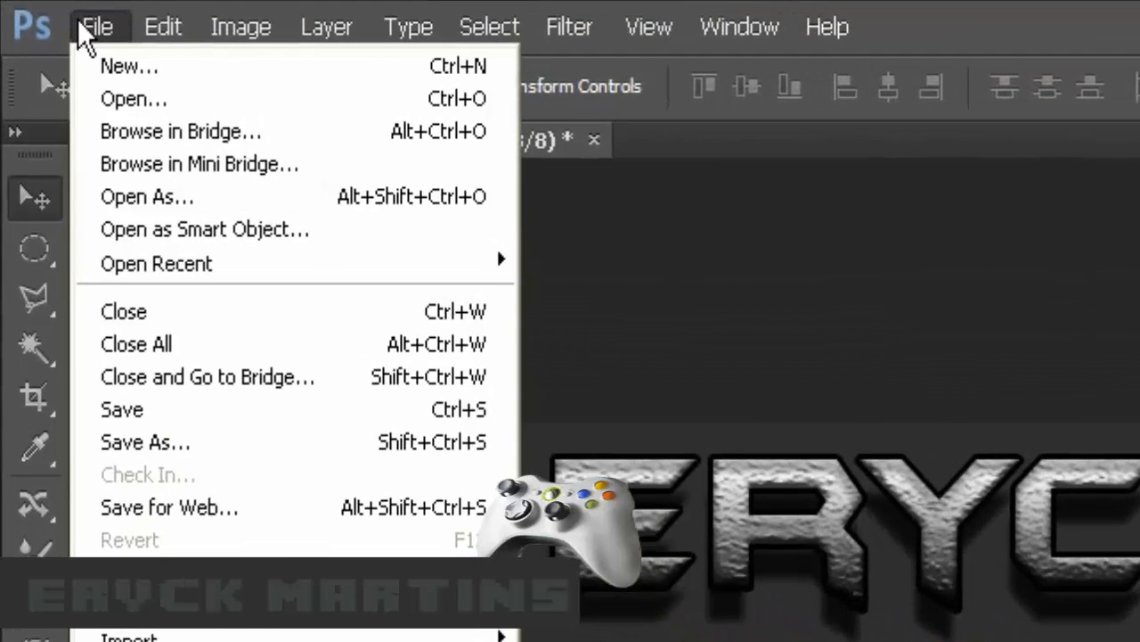
click(145, 77)
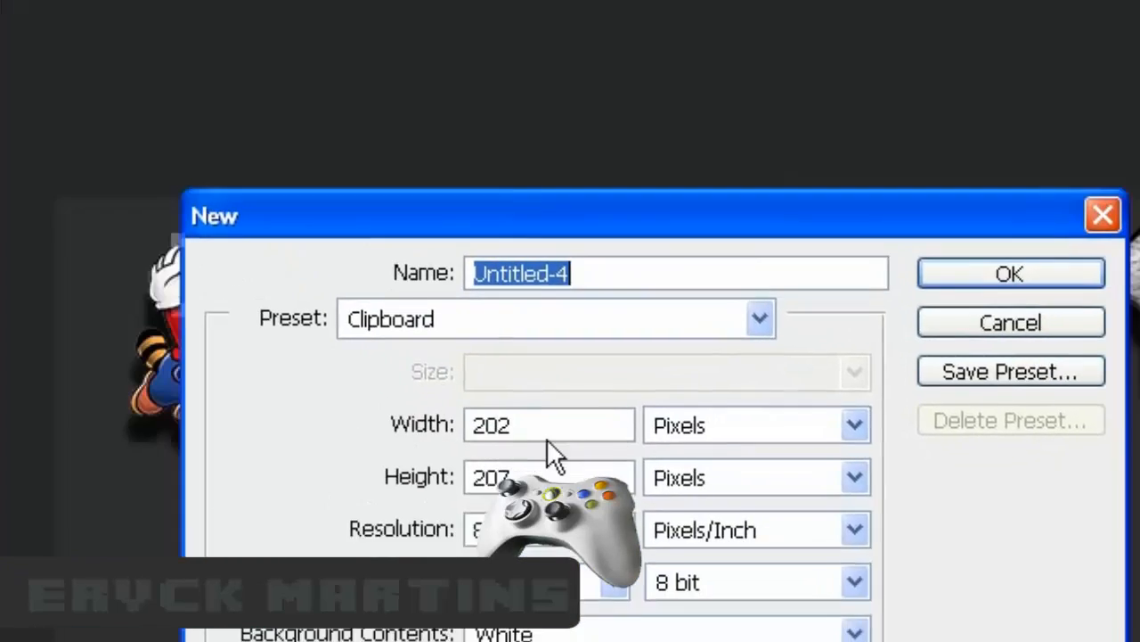
drag(550, 423, 411, 428)
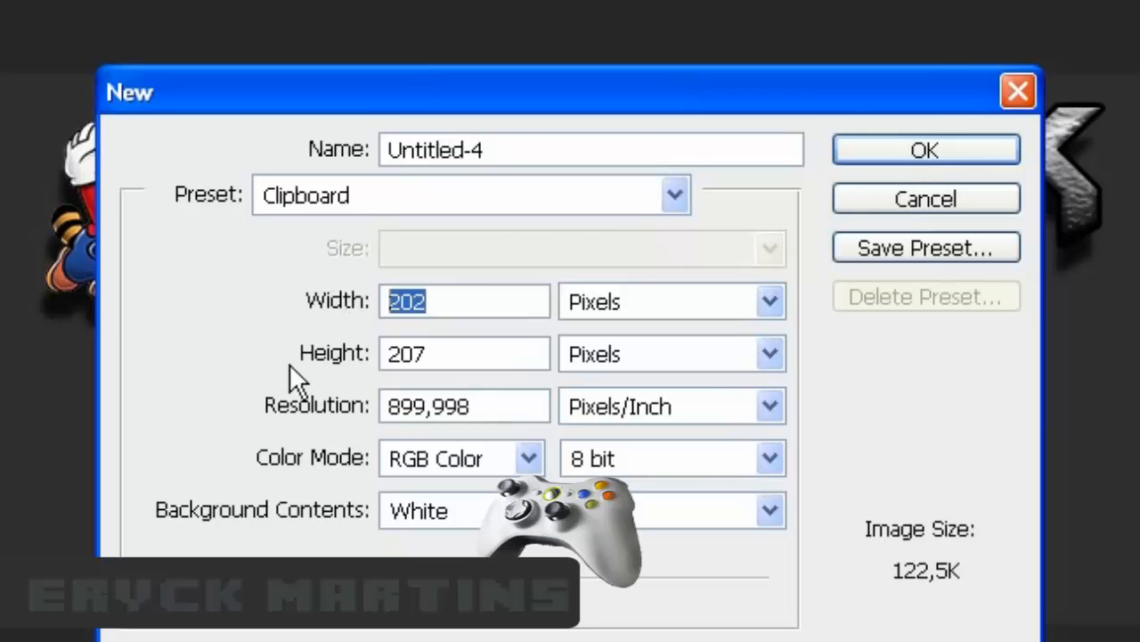
text(8)
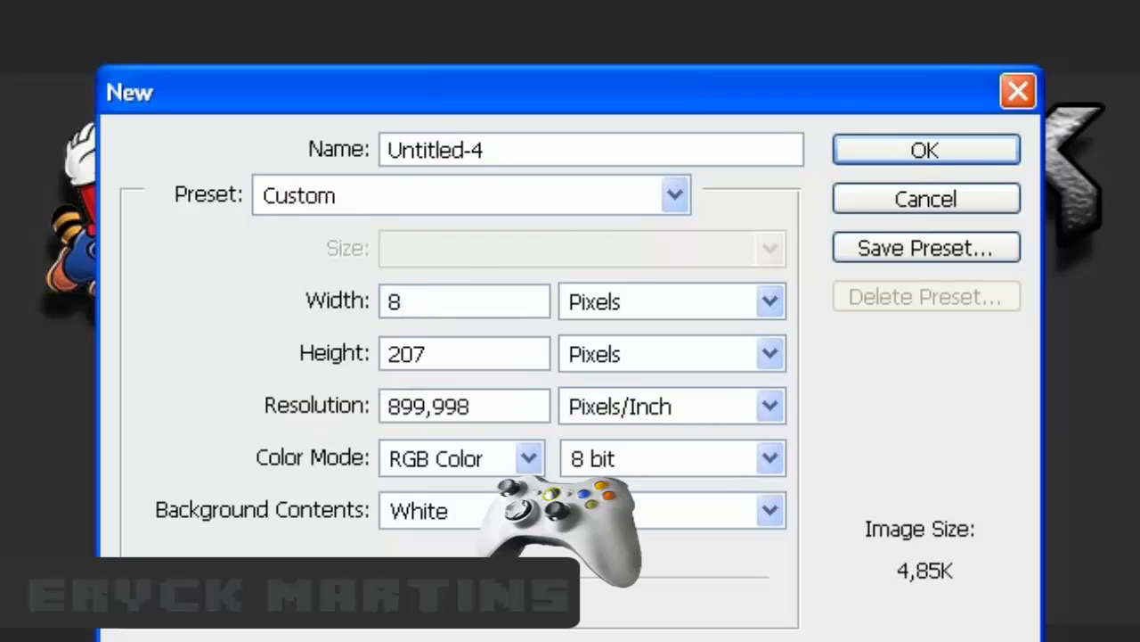
text(50)
key(Tab)
key(Tab)
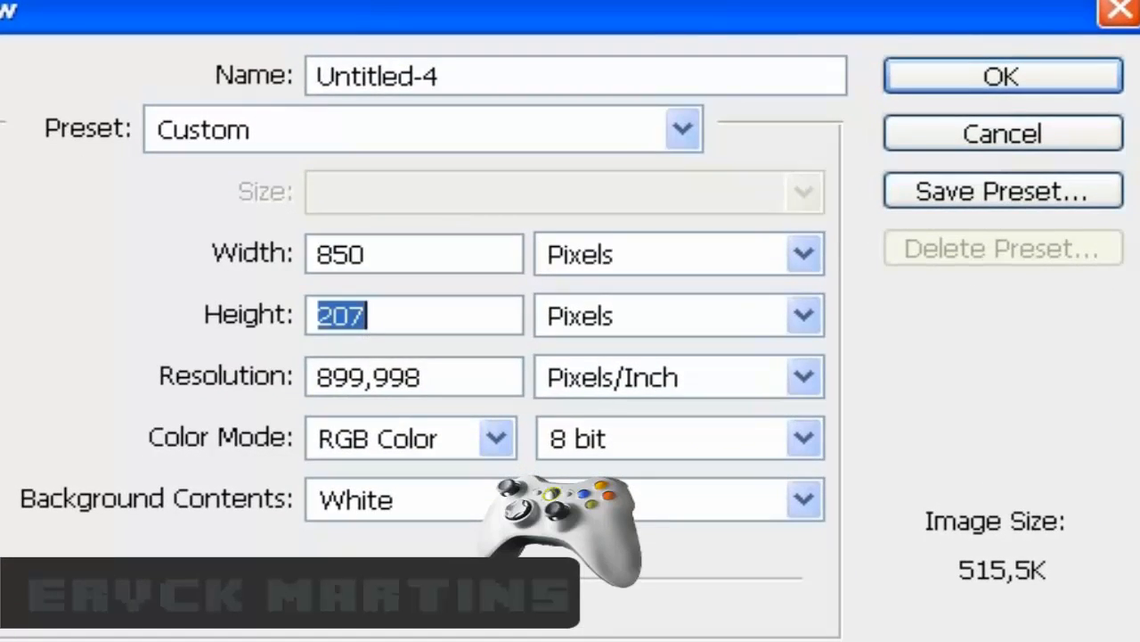
text(3)
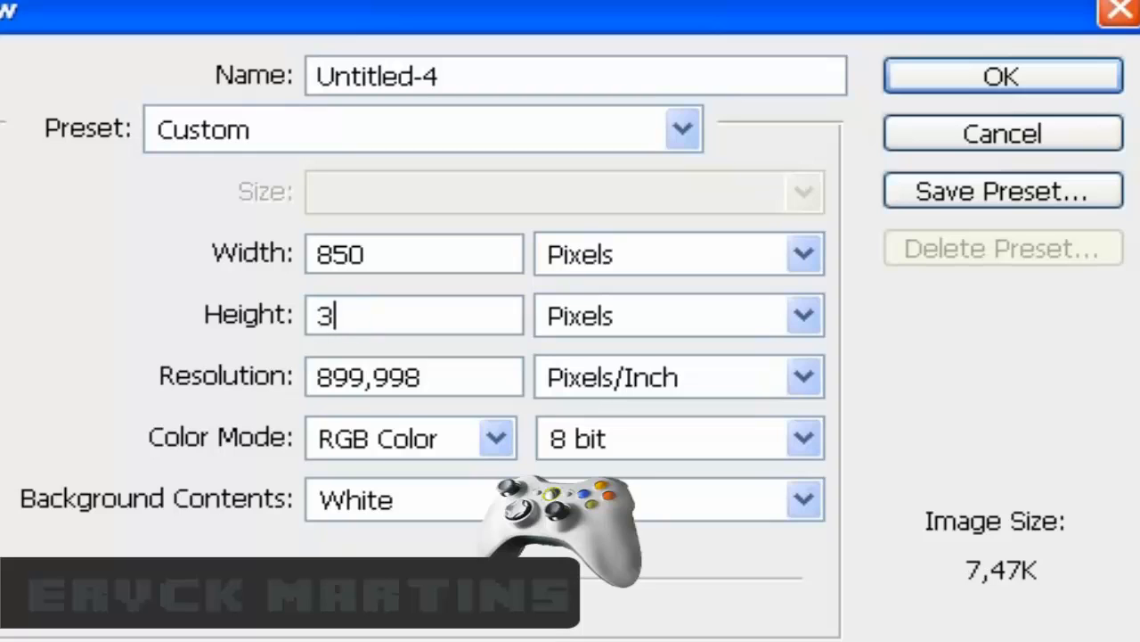
text(15)
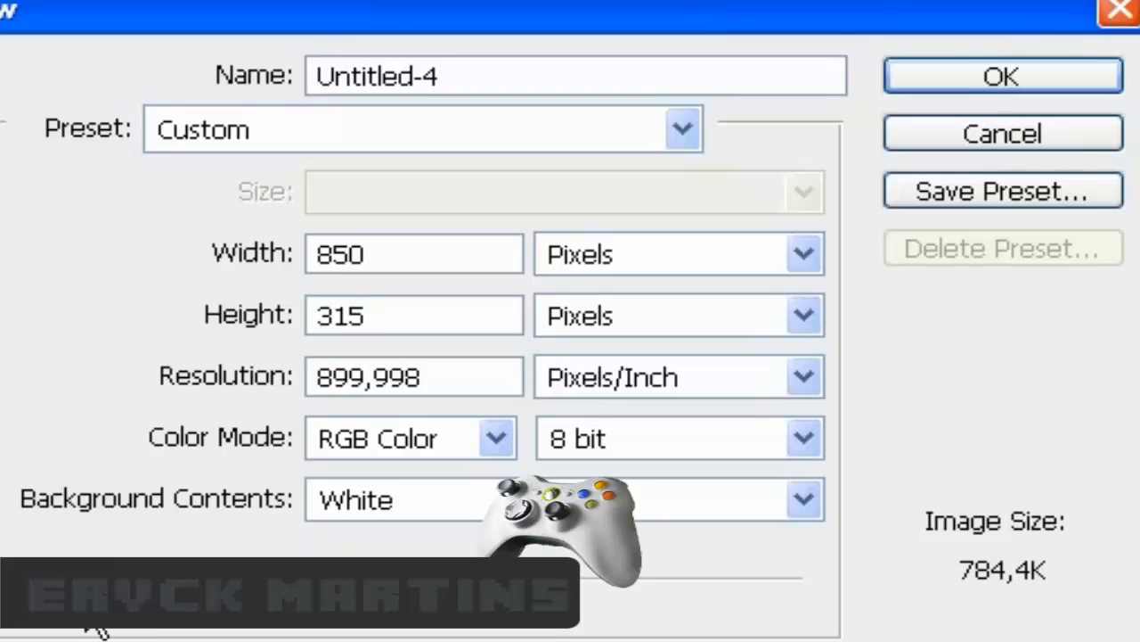
click(339, 505)
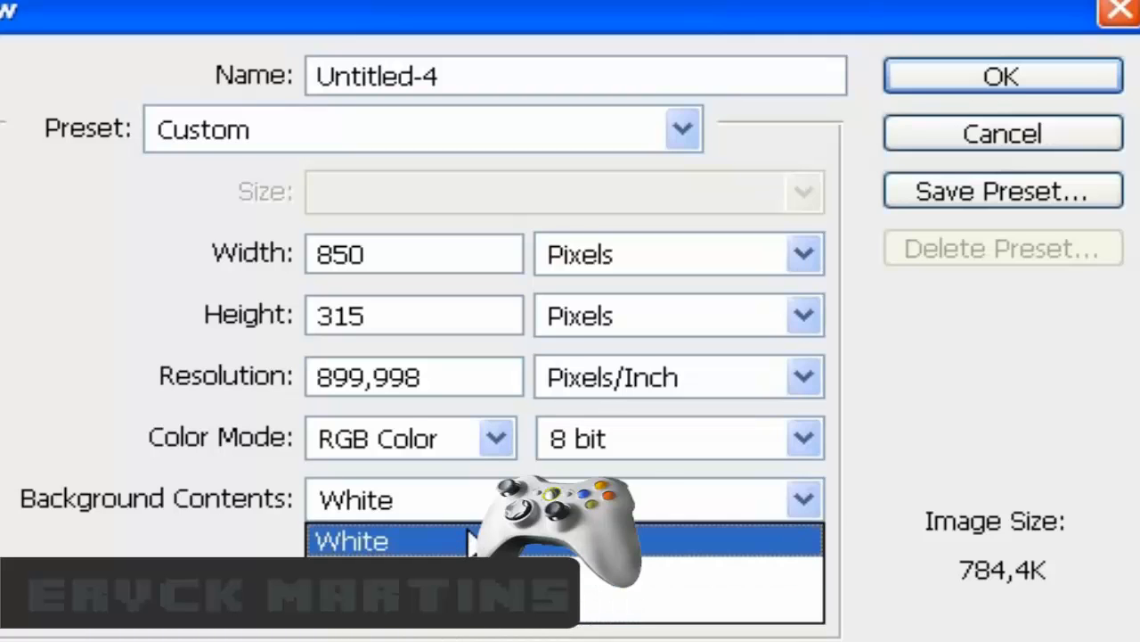
click(470, 539)
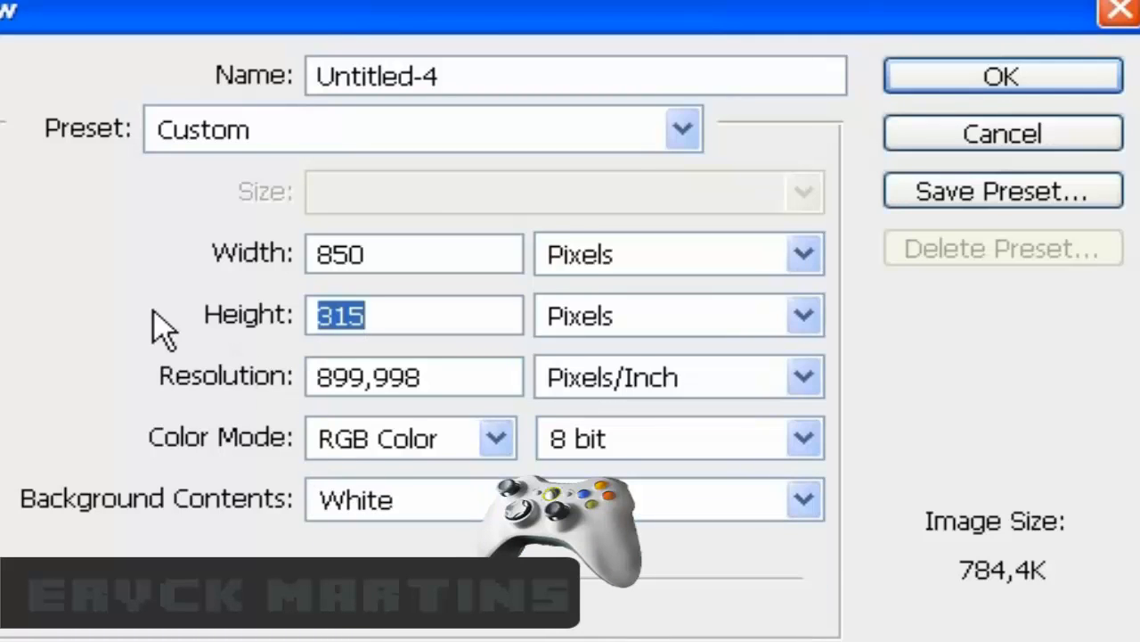
drag(433, 393, 146, 355)
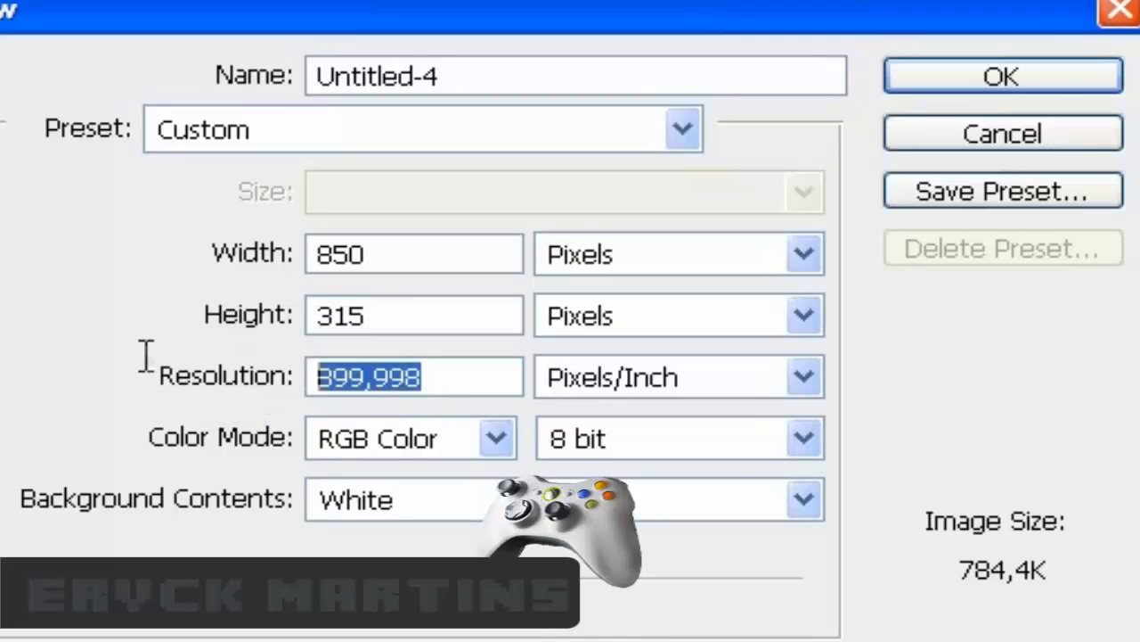
text(72)
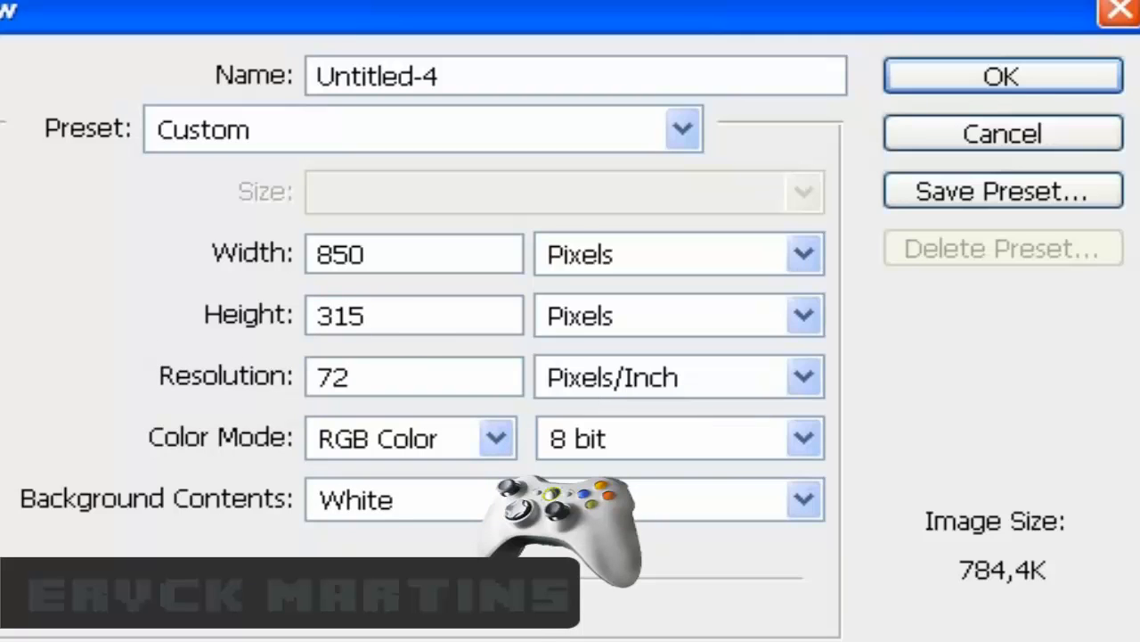
click(1024, 81)
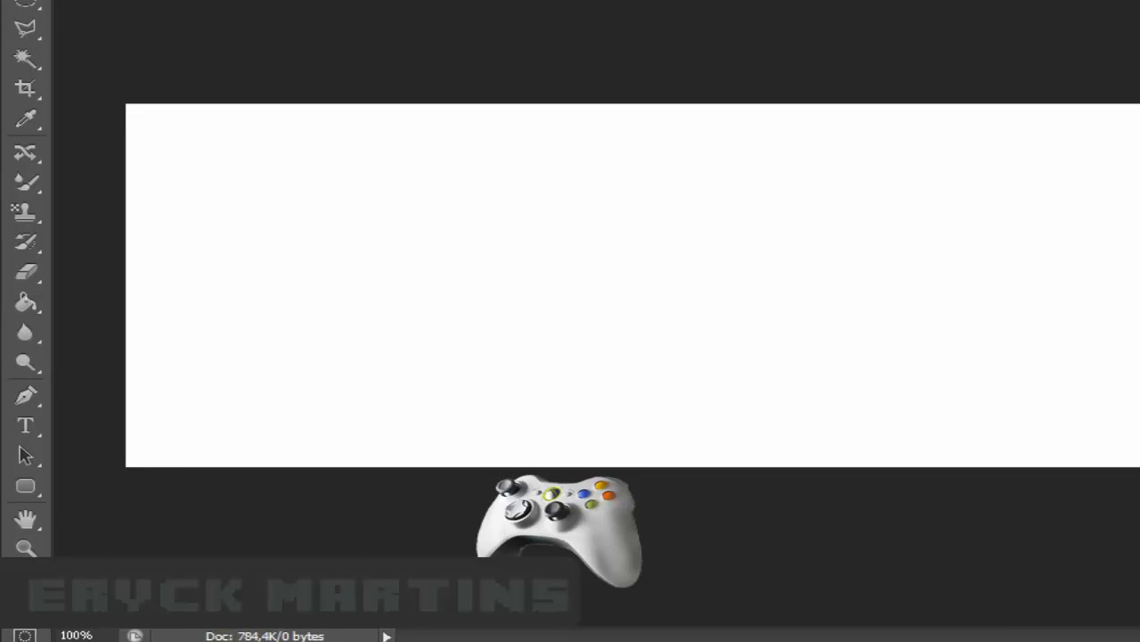
- Set the foreground colour to dark grey hex 303030
click(20, 586)
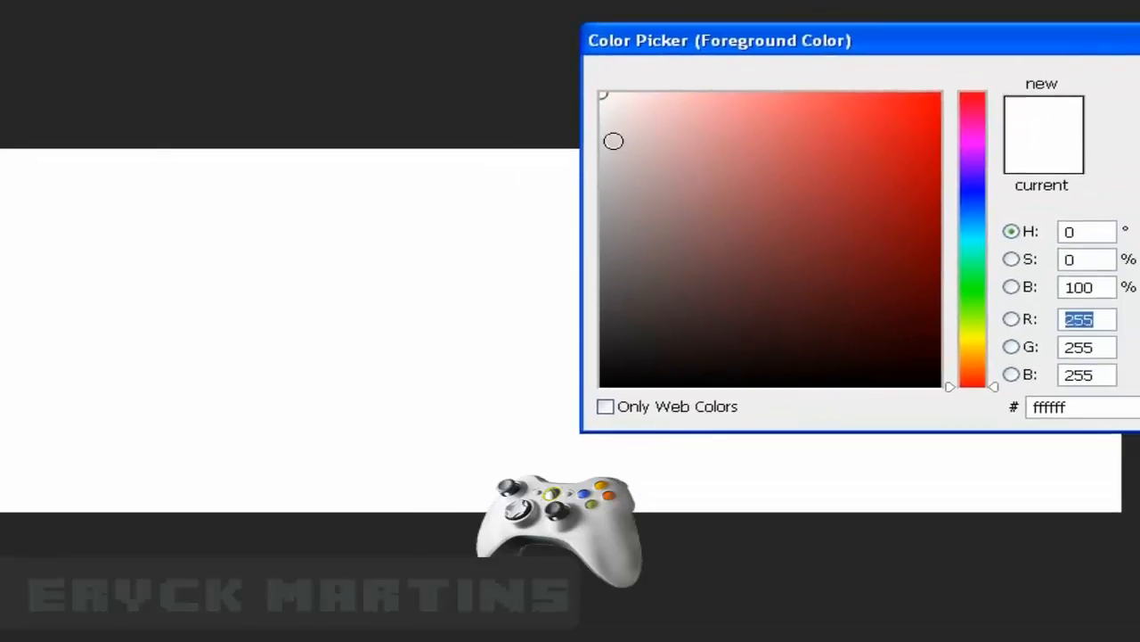
click(607, 103)
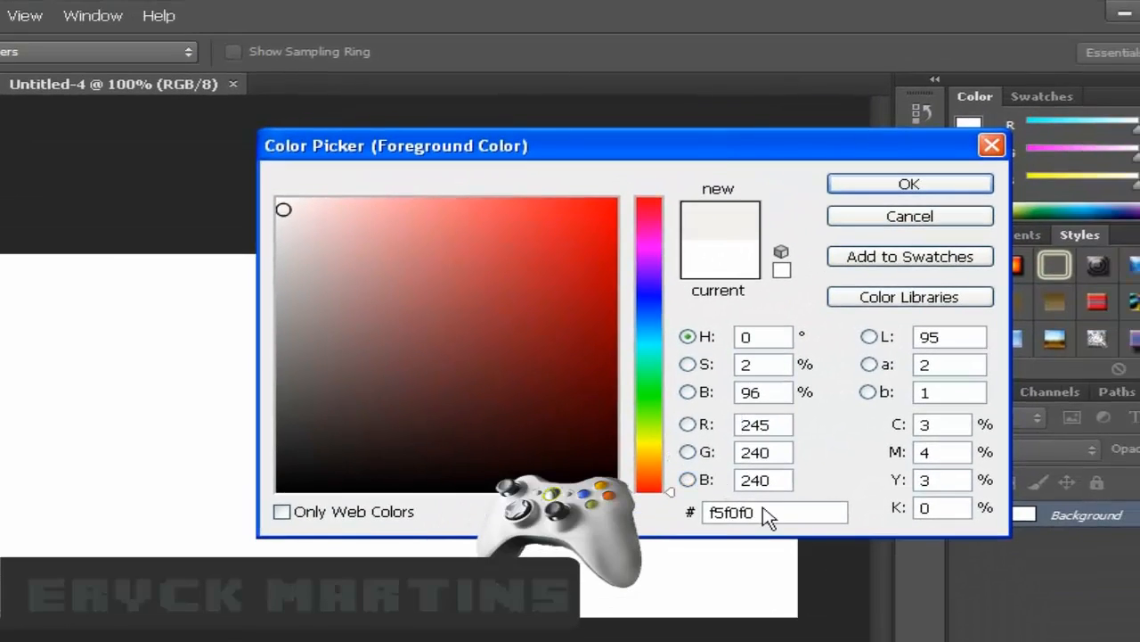
double_click(1087, 406)
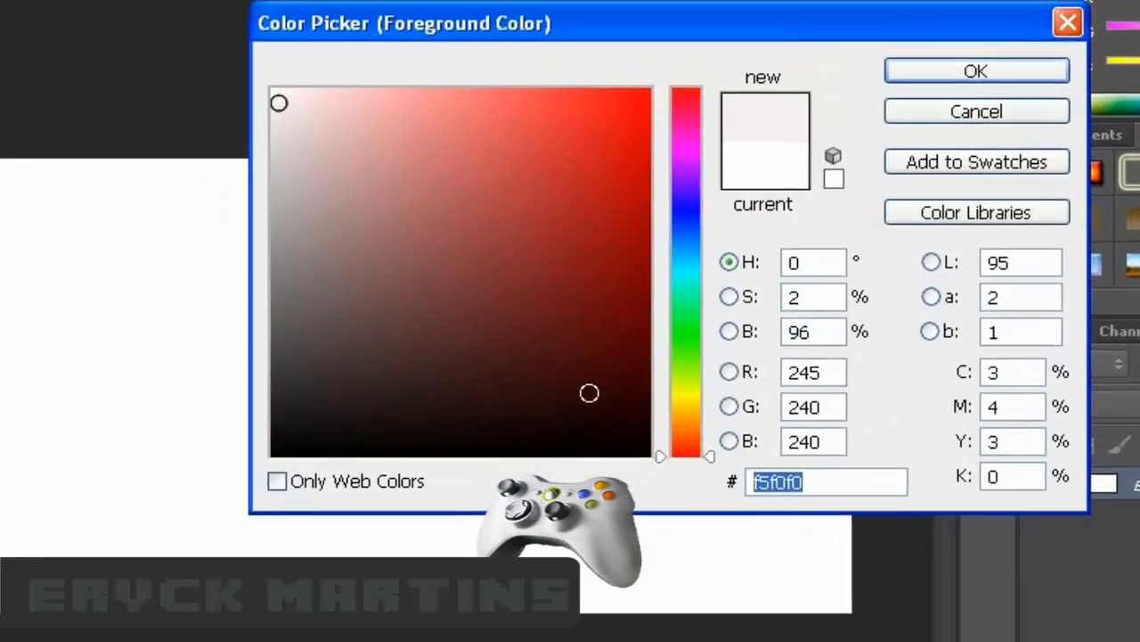
text(303030)
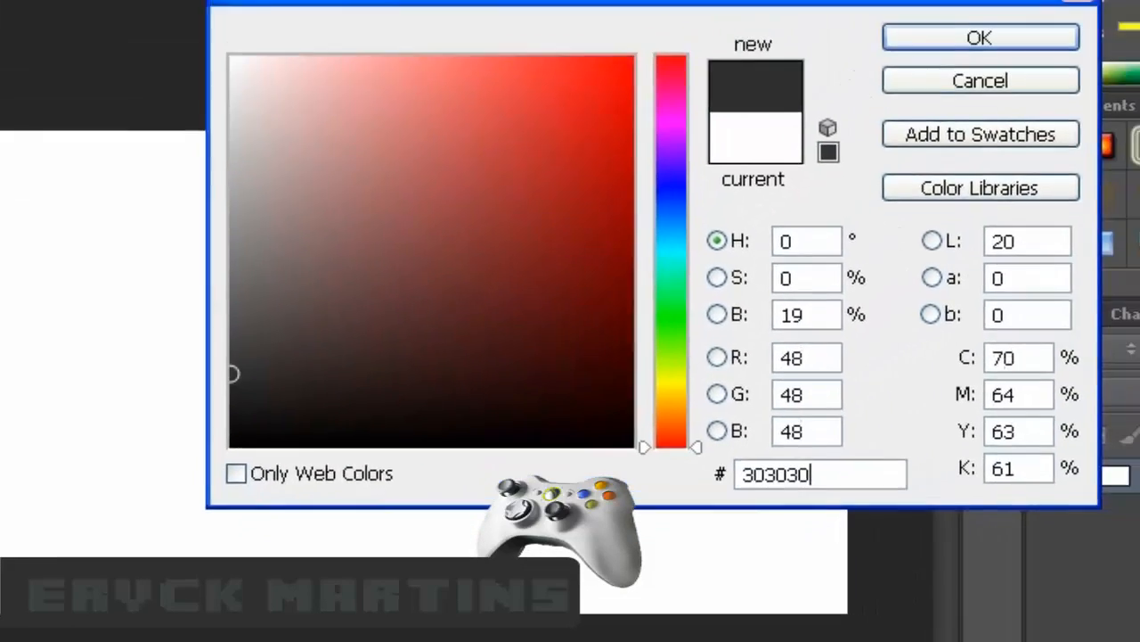
key(Return)
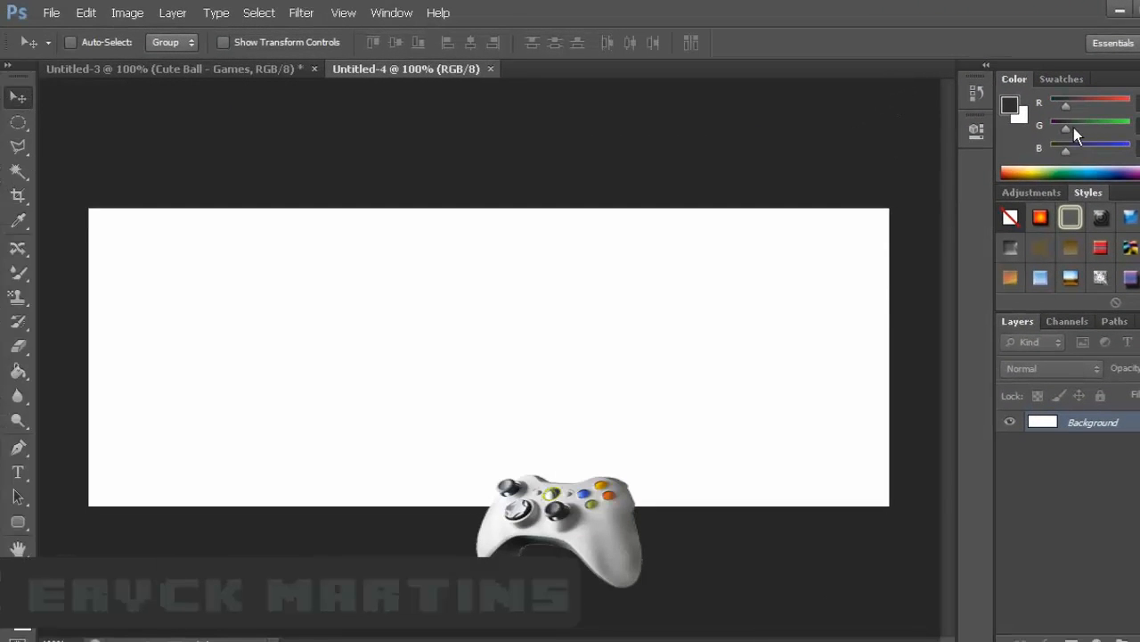
click(1009, 107)
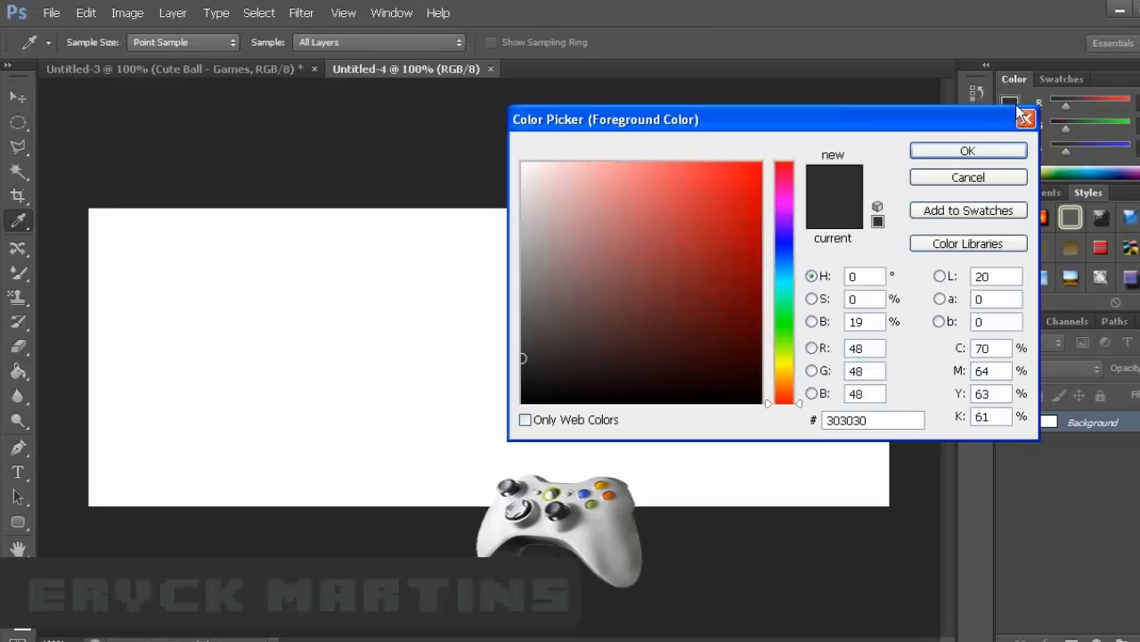
click(958, 147)
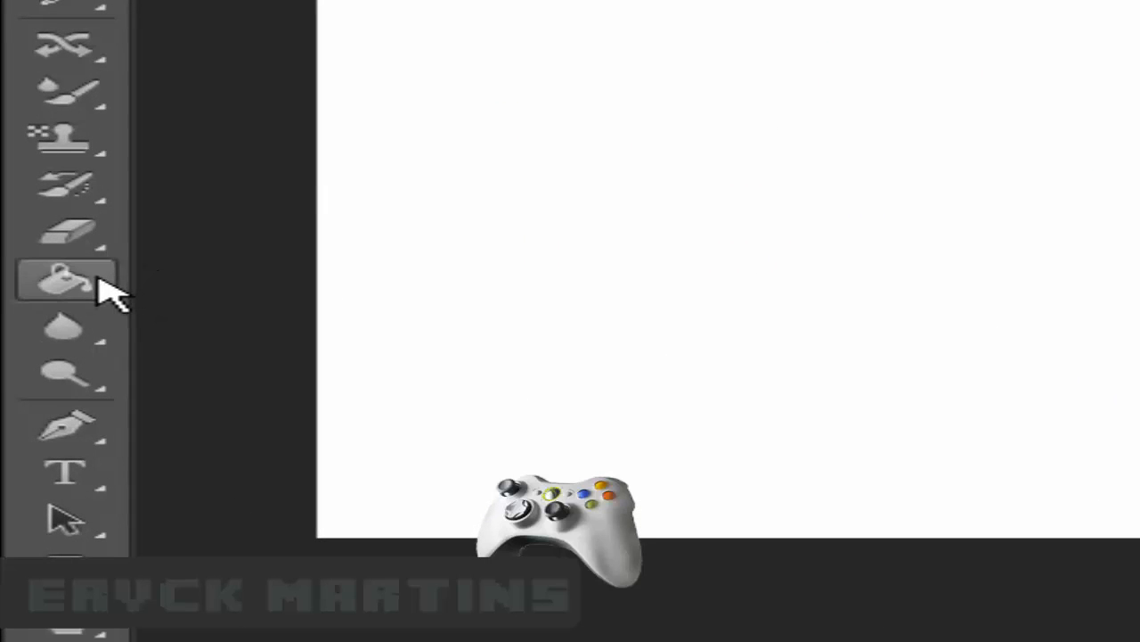
- Fill the white canvas with the dark grey using the Paint Bucket Tool
mouse_move(102, 287)
mouse_down()
mouse_move(223, 293)
mouse_move(286, 281)
mouse_up()
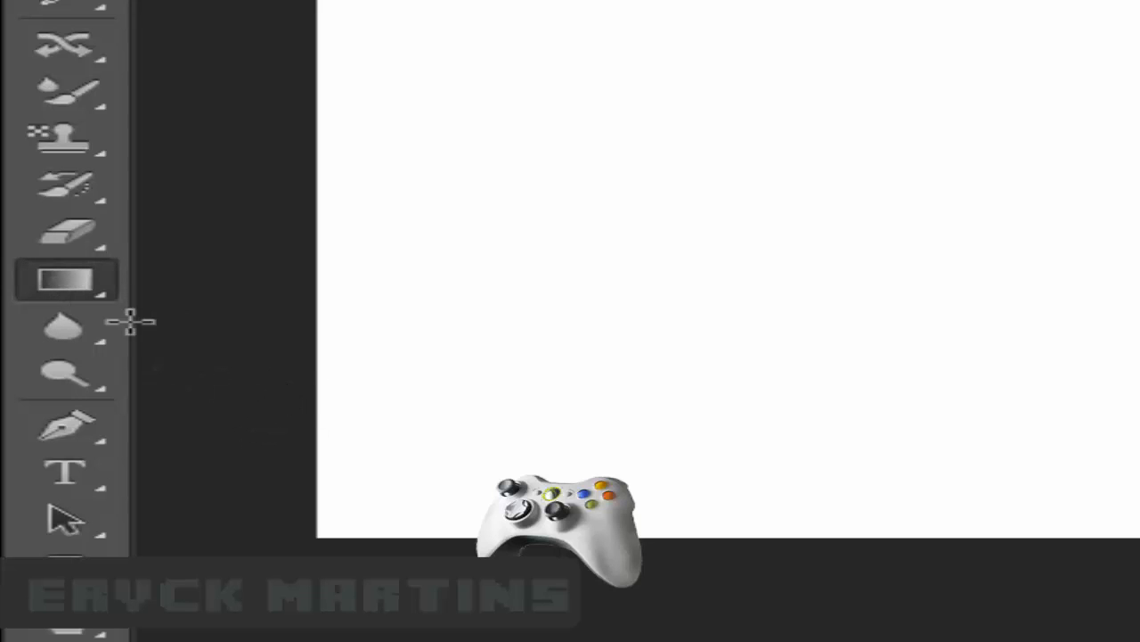
right_click(71, 289)
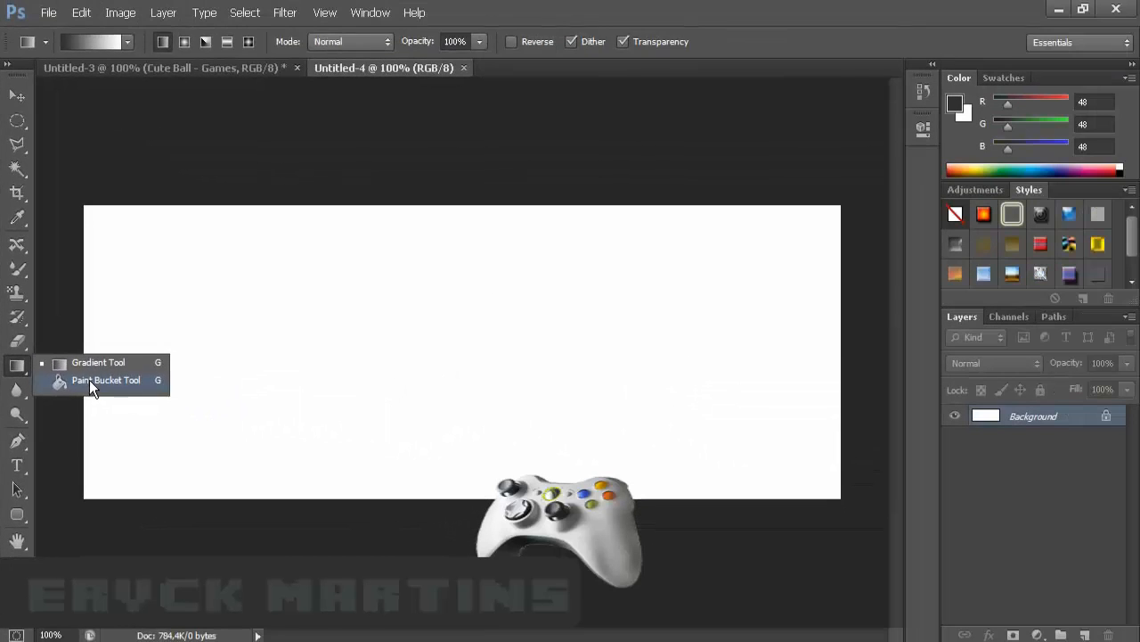
click(214, 350)
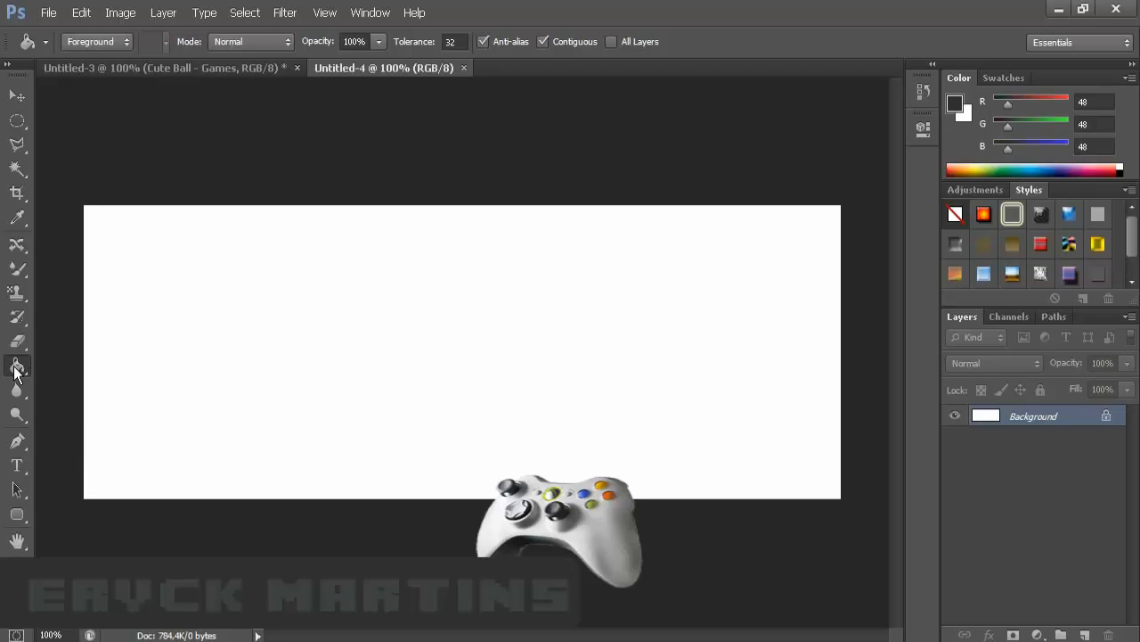
click(403, 366)
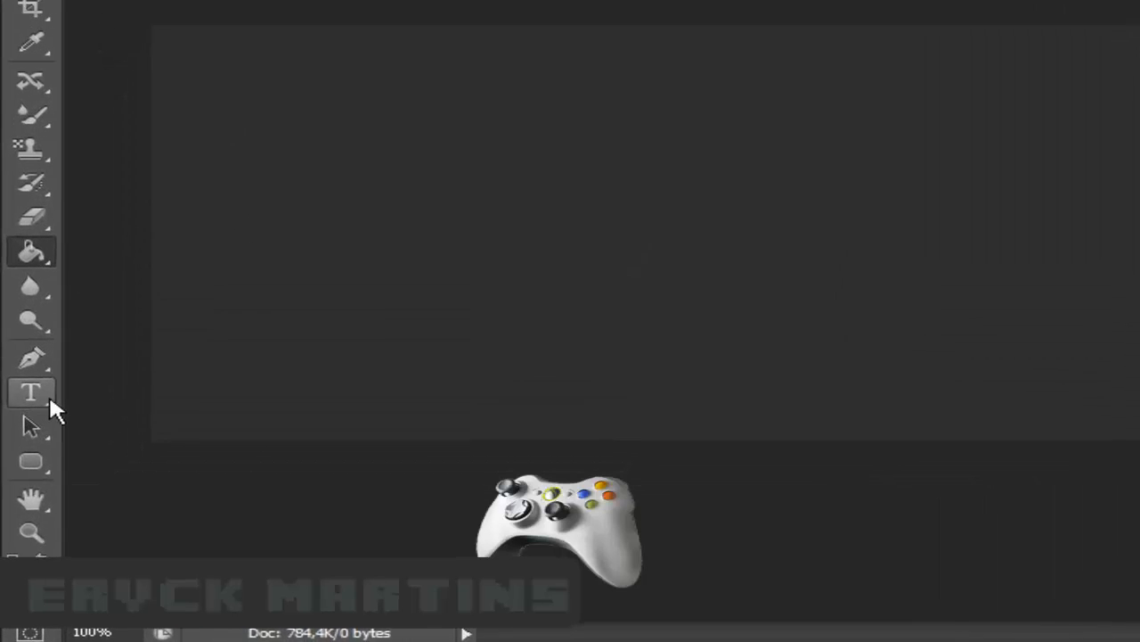
- Type the title ERYCK in white text
click(17, 465)
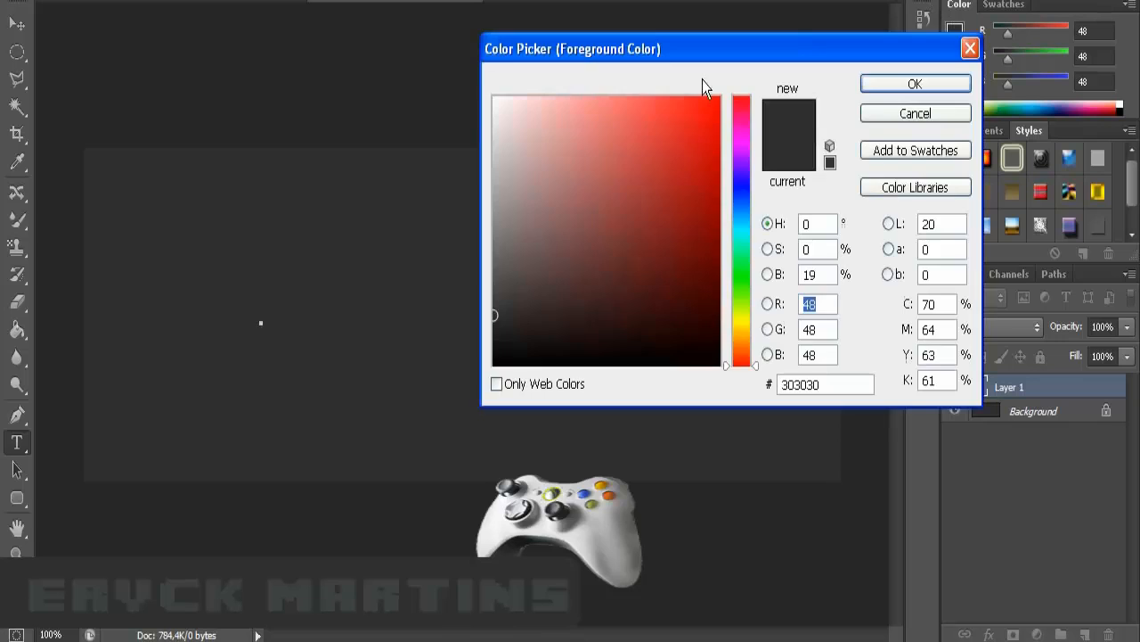
click(955, 33)
click(551, 129)
drag(514, 116, 458, 79)
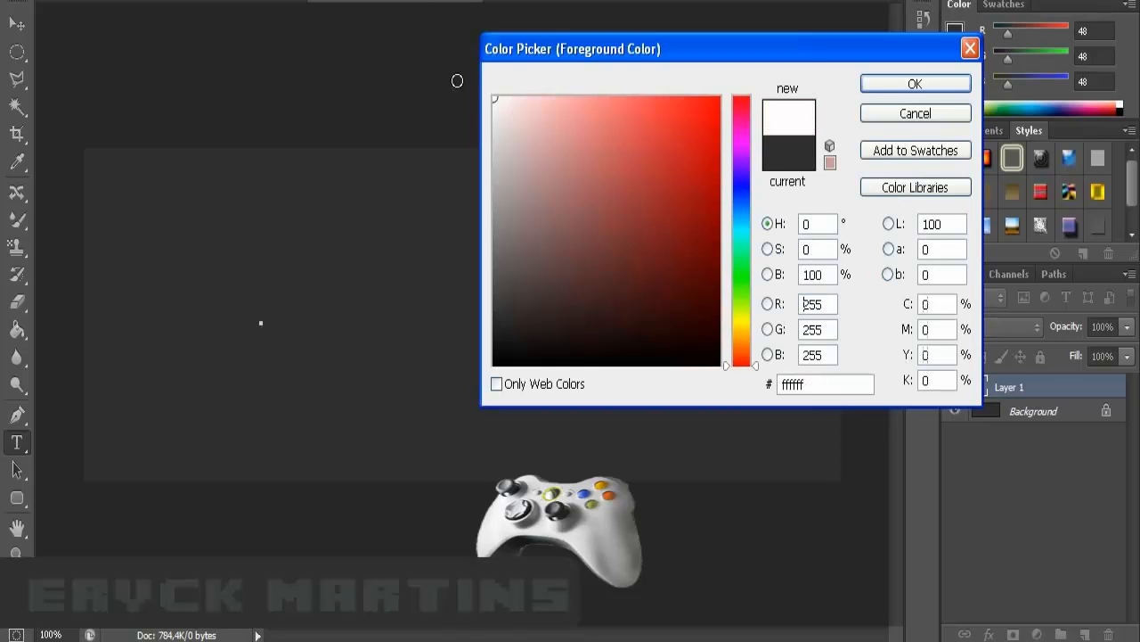
click(896, 84)
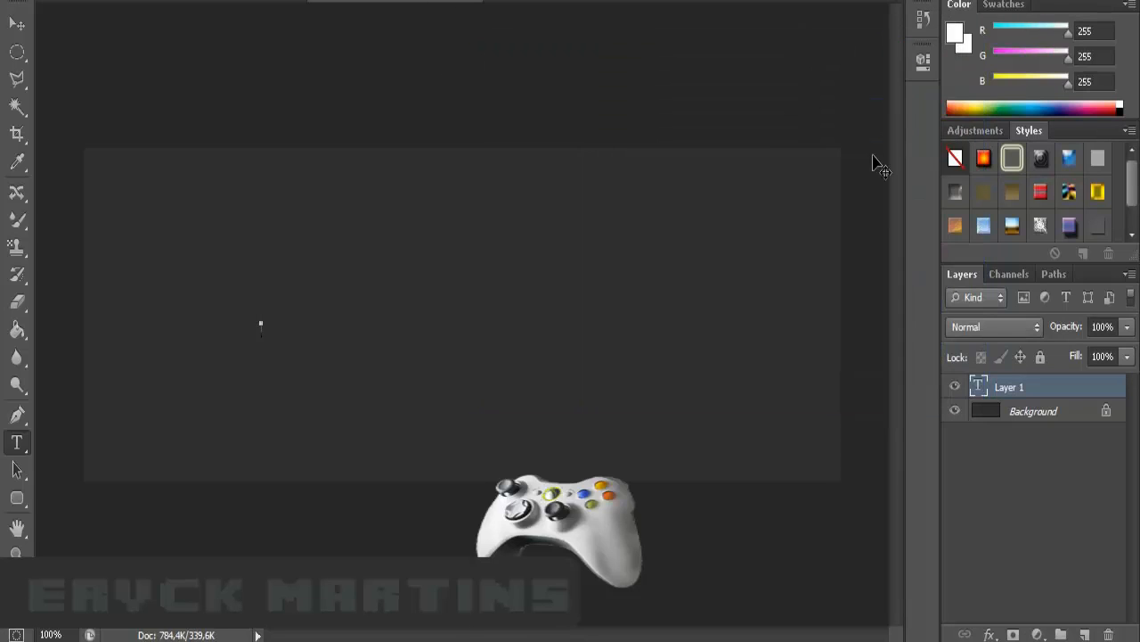
text(ERYCK)
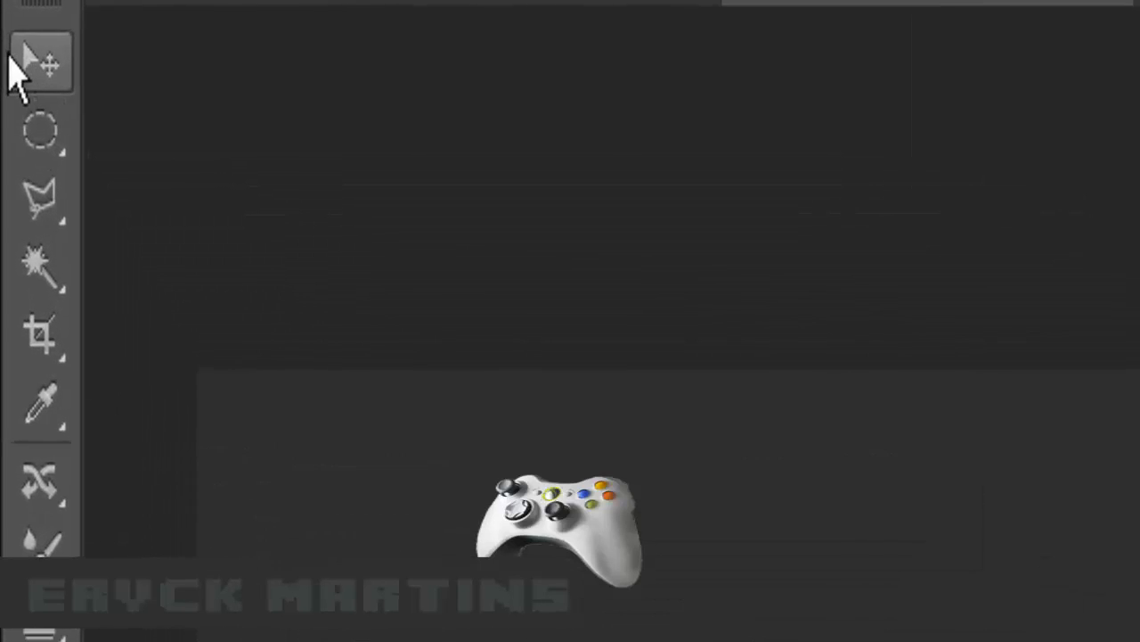
- Commit the text and drag the ERYCK title to the canvas centre
click(32, 71)
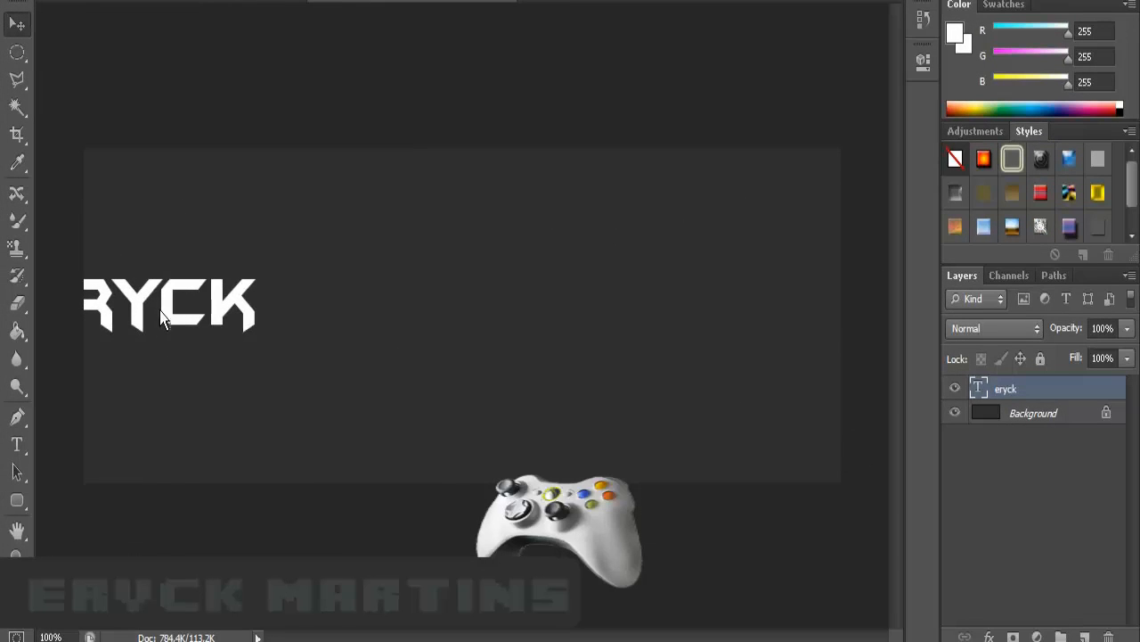
drag(162, 319, 447, 300)
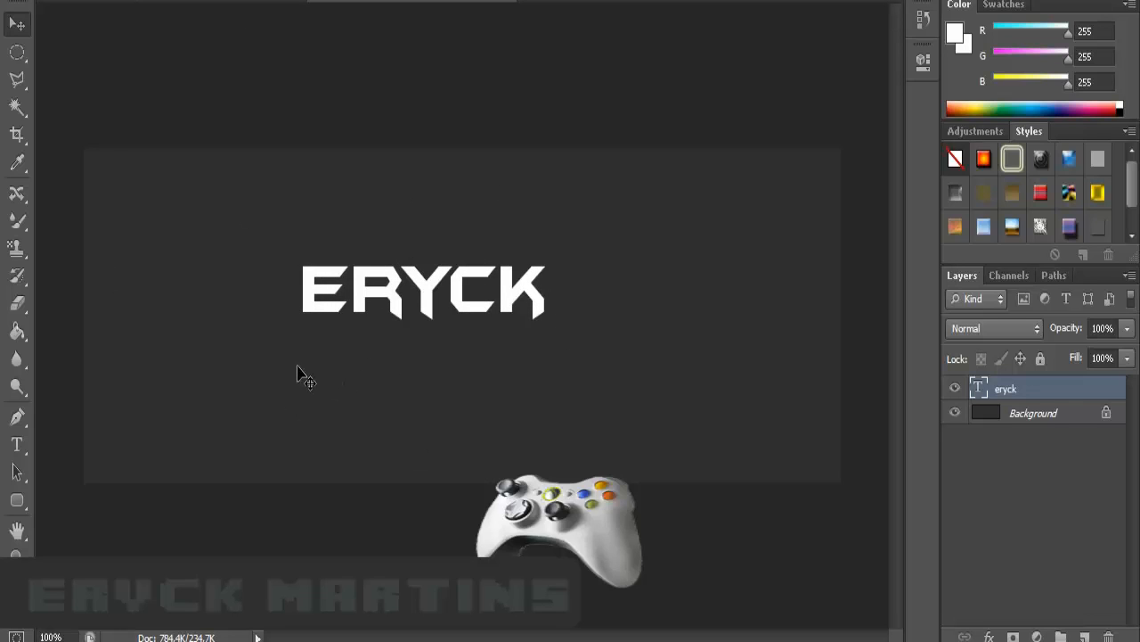
click(15, 447)
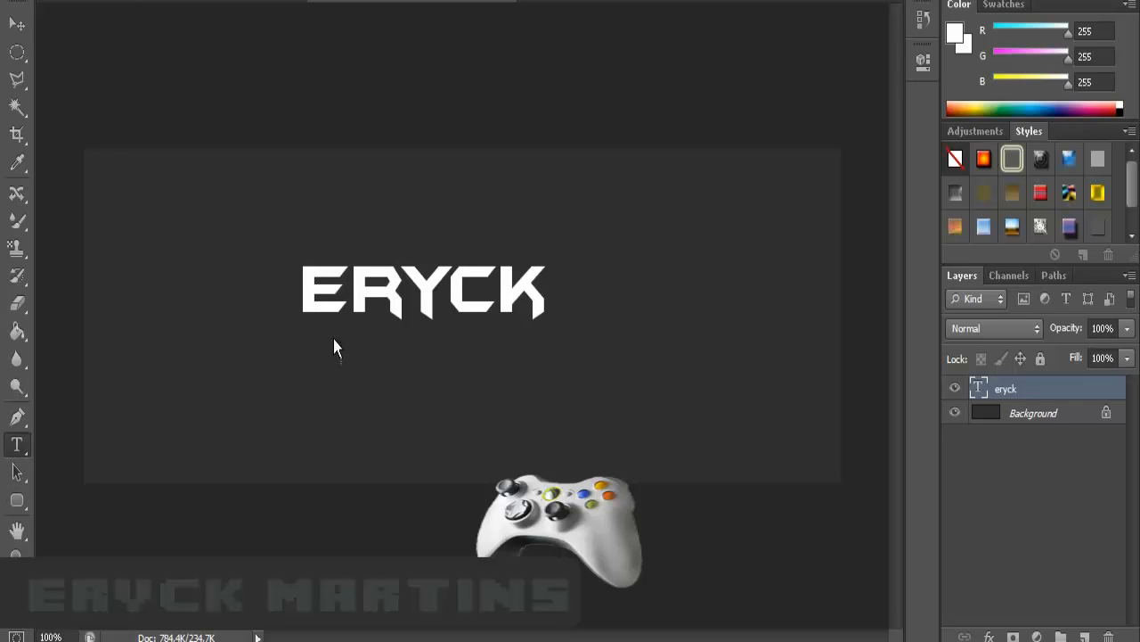
- Keep the BatmanForeverAlternate font and drag the ERYCK title higher and further right
click(364, 86)
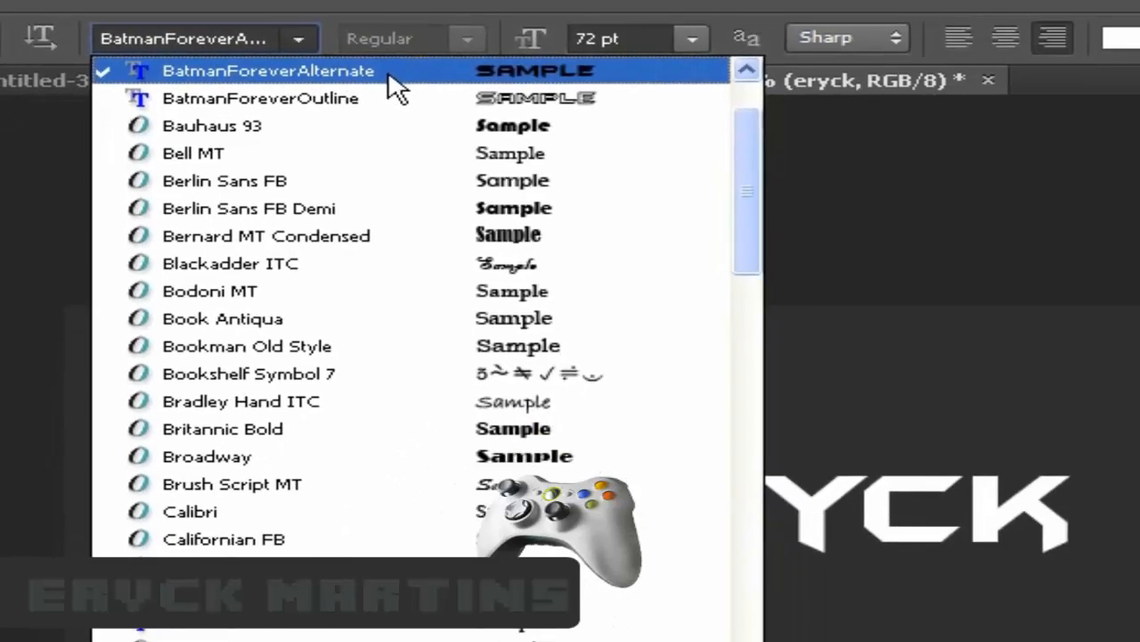
click(494, 132)
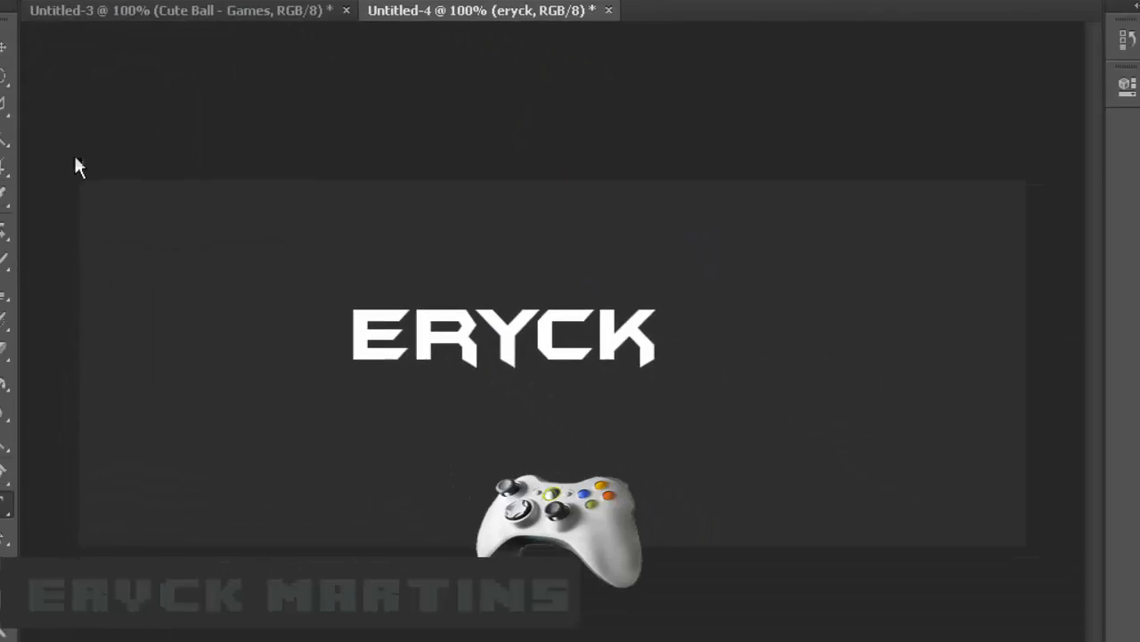
click(19, 25)
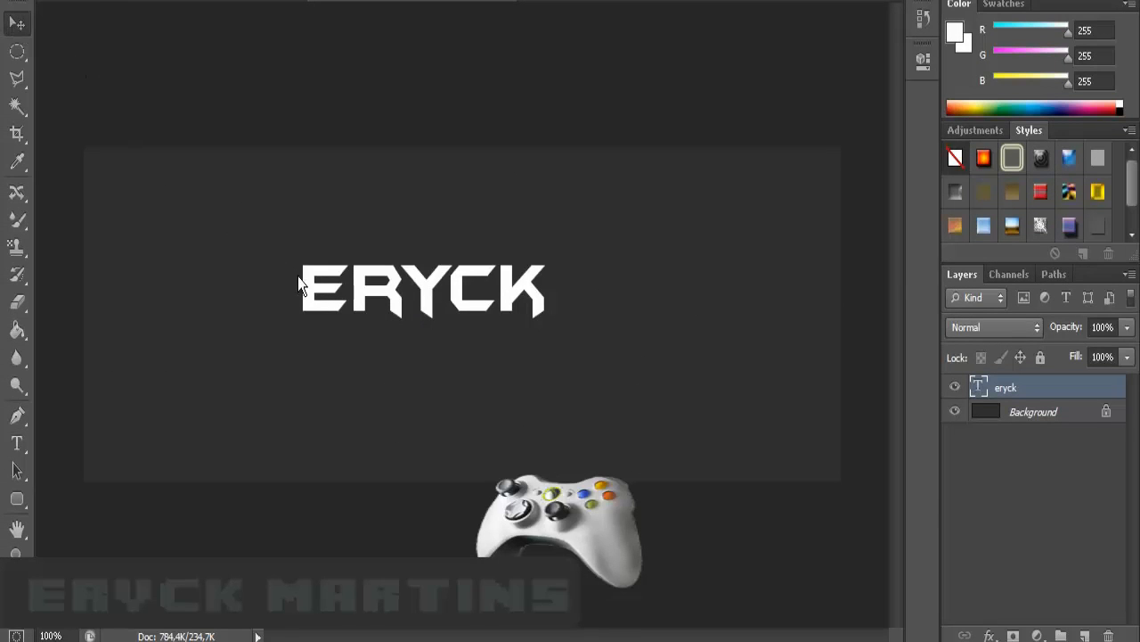
drag(397, 297, 427, 186)
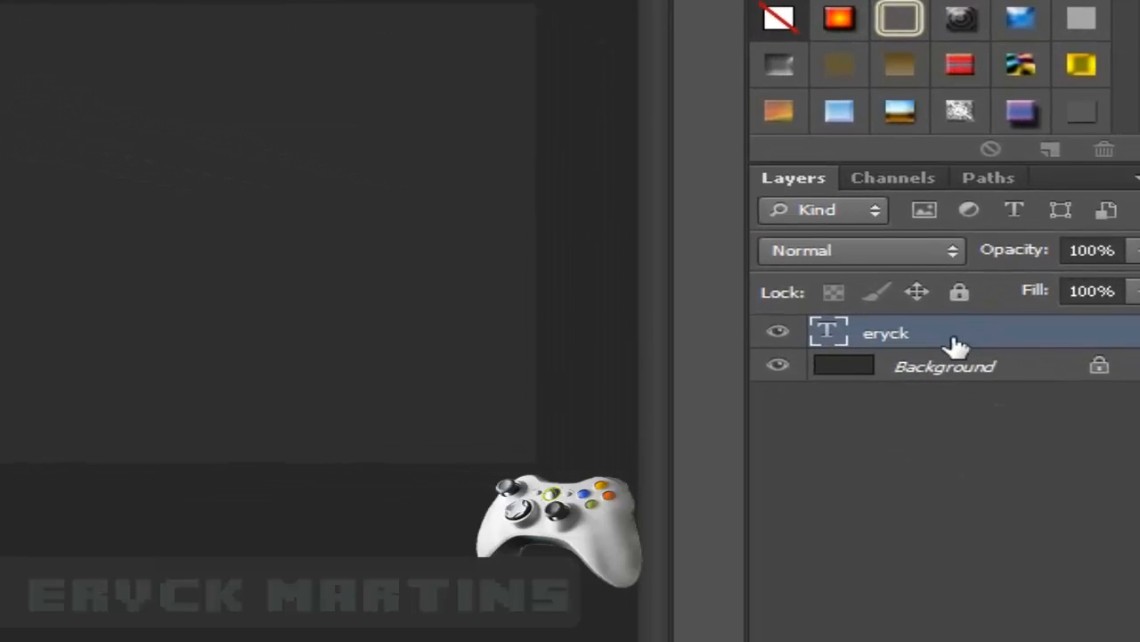
- Add a drop shadow to the eryck layer at a 92° angle and 20 px distance
right_click(1014, 344)
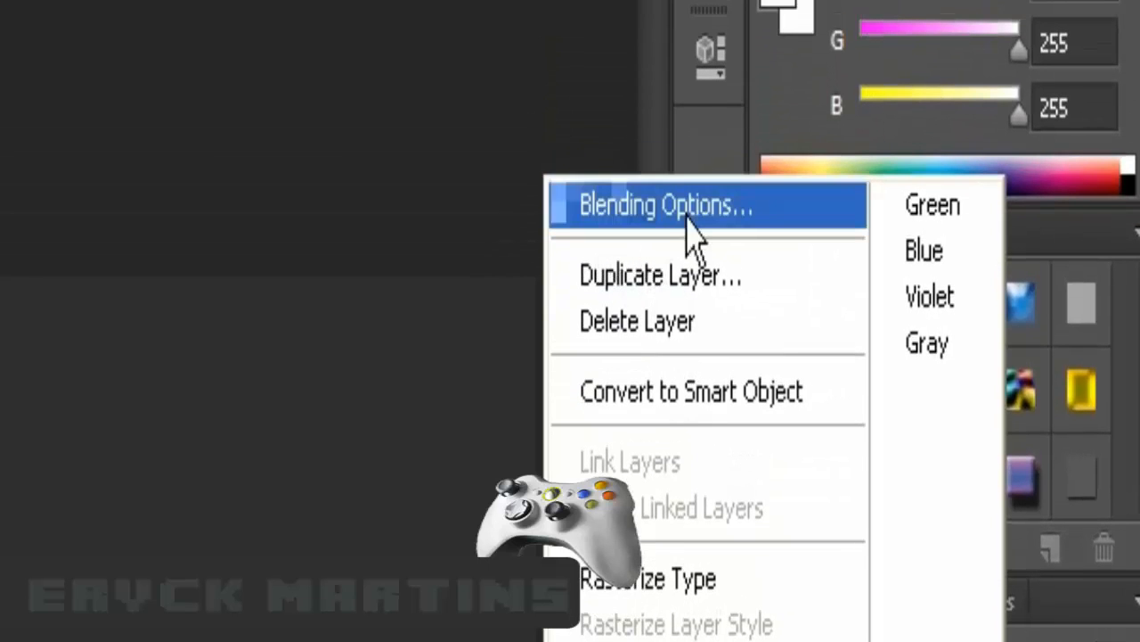
click(704, 207)
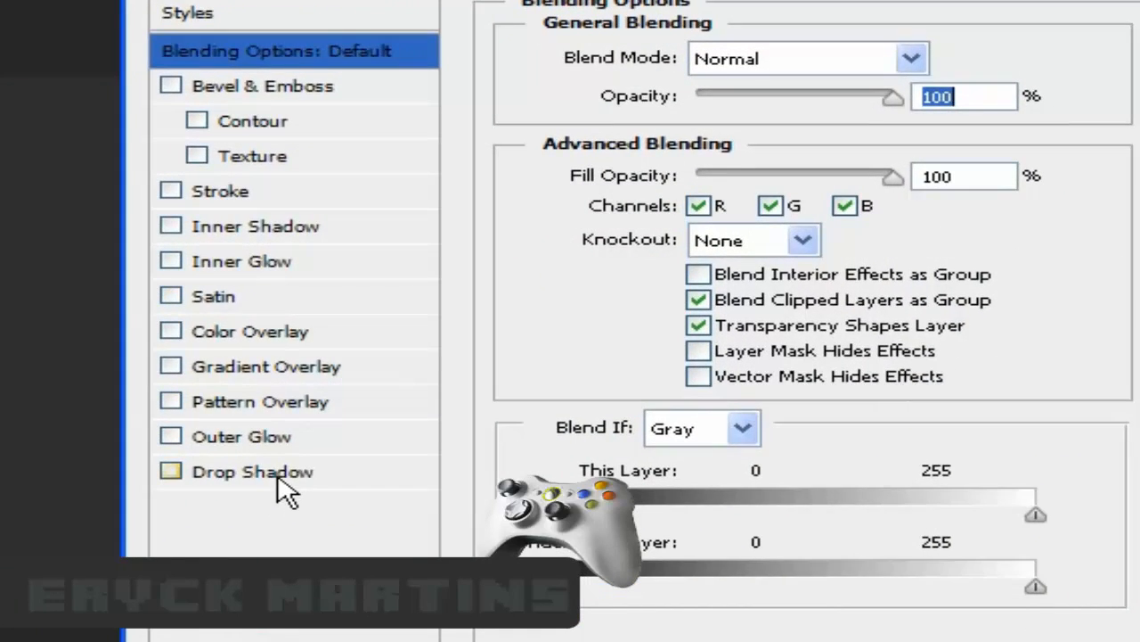
click(267, 472)
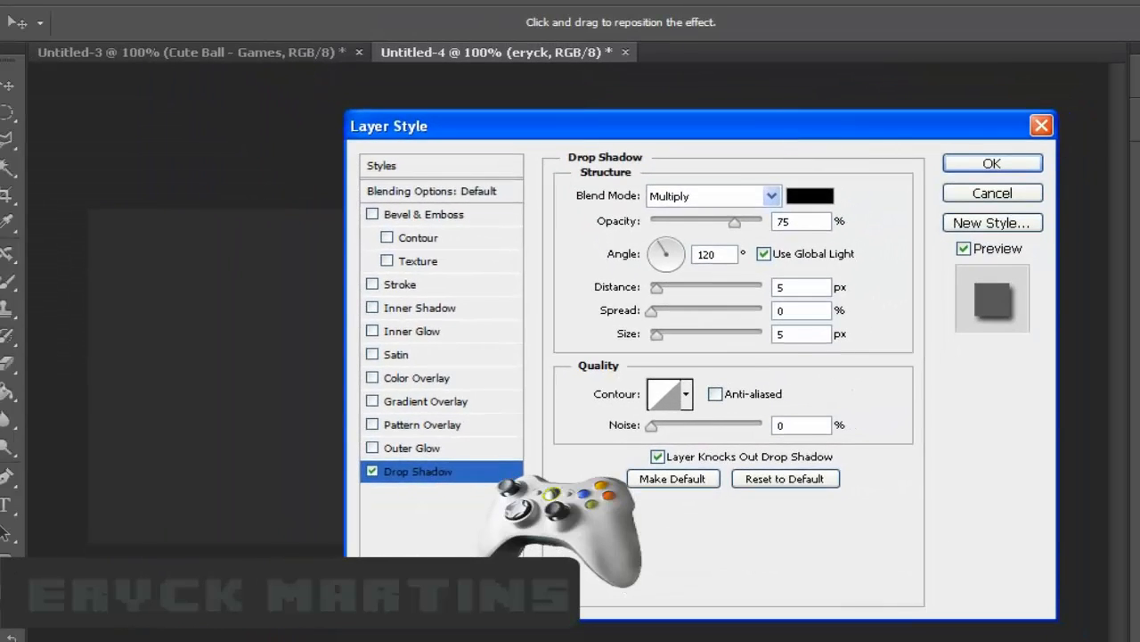
drag(575, 125, 1011, 137)
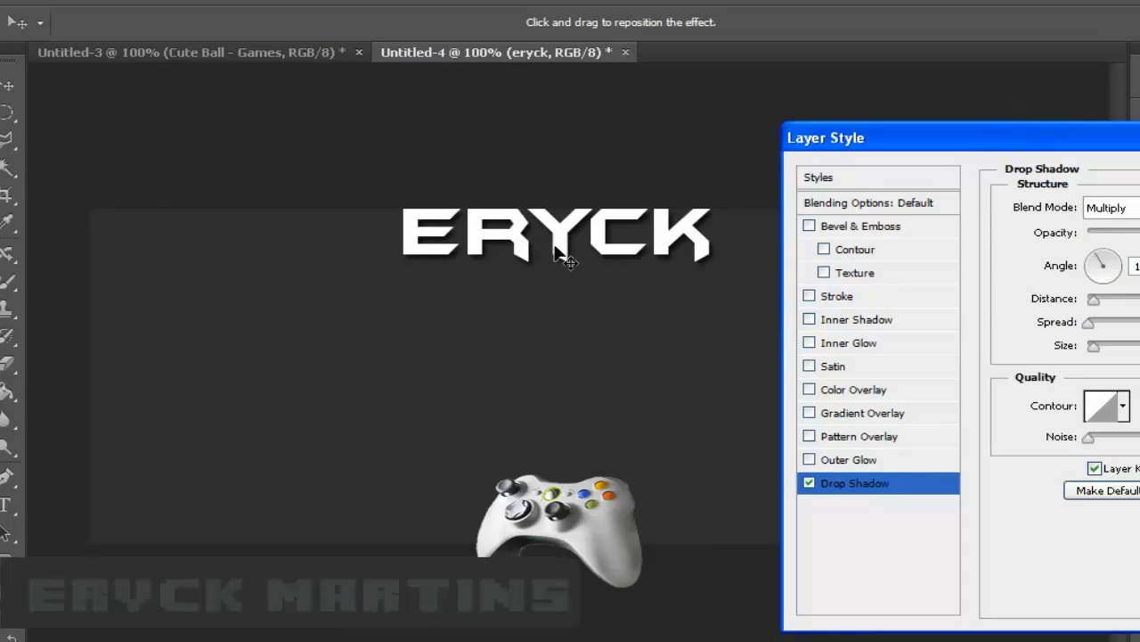
drag(556, 250, 581, 260)
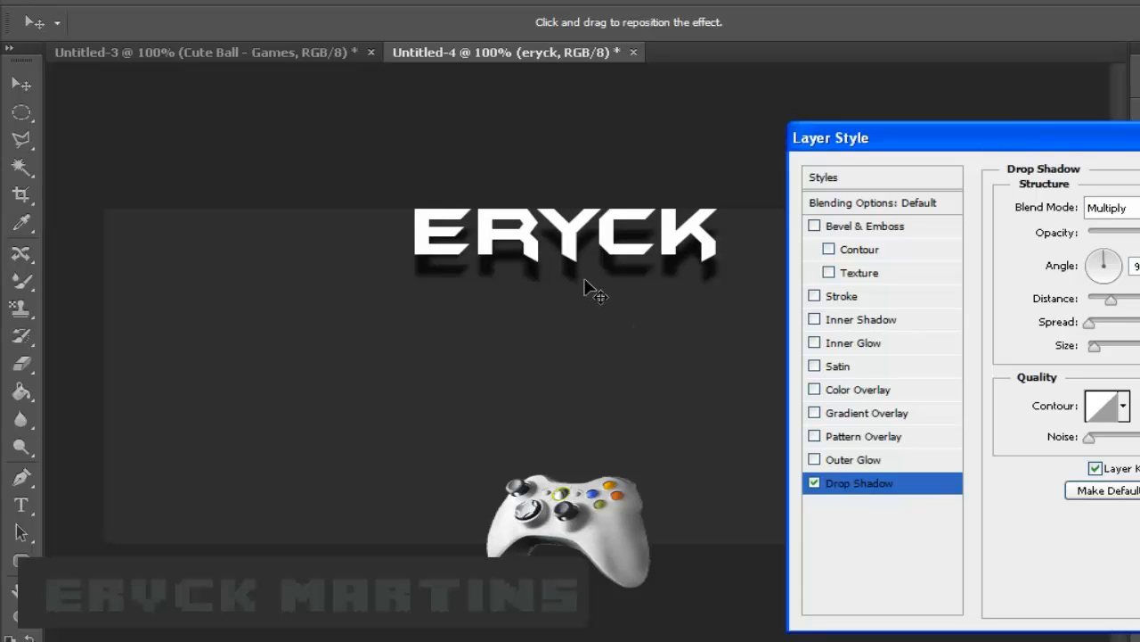
drag(895, 149, 936, 149)
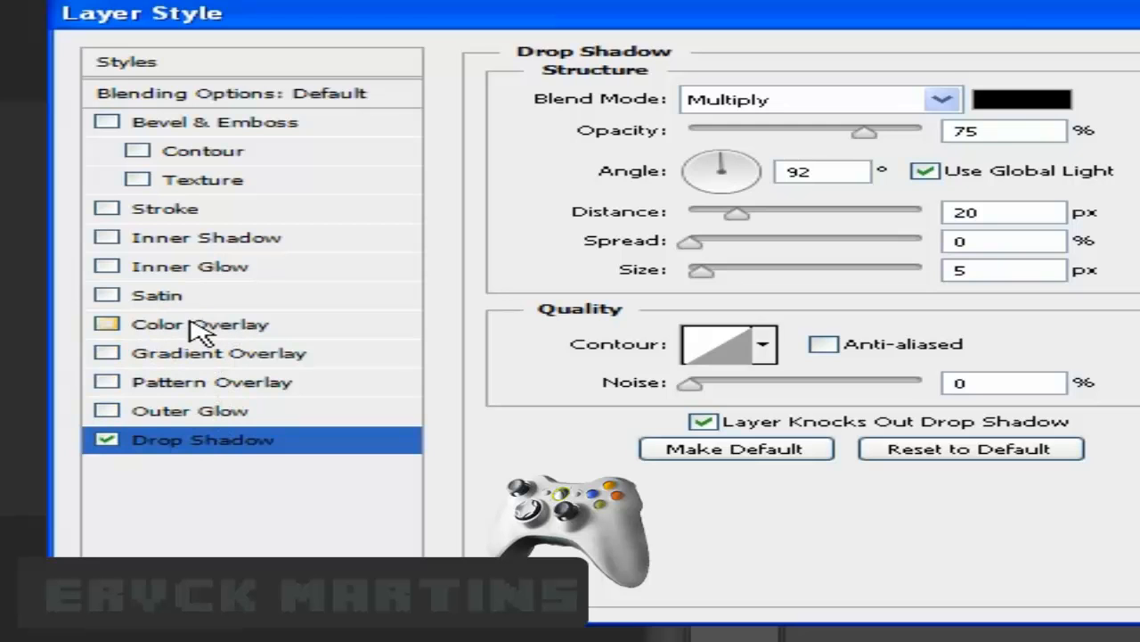
click(201, 325)
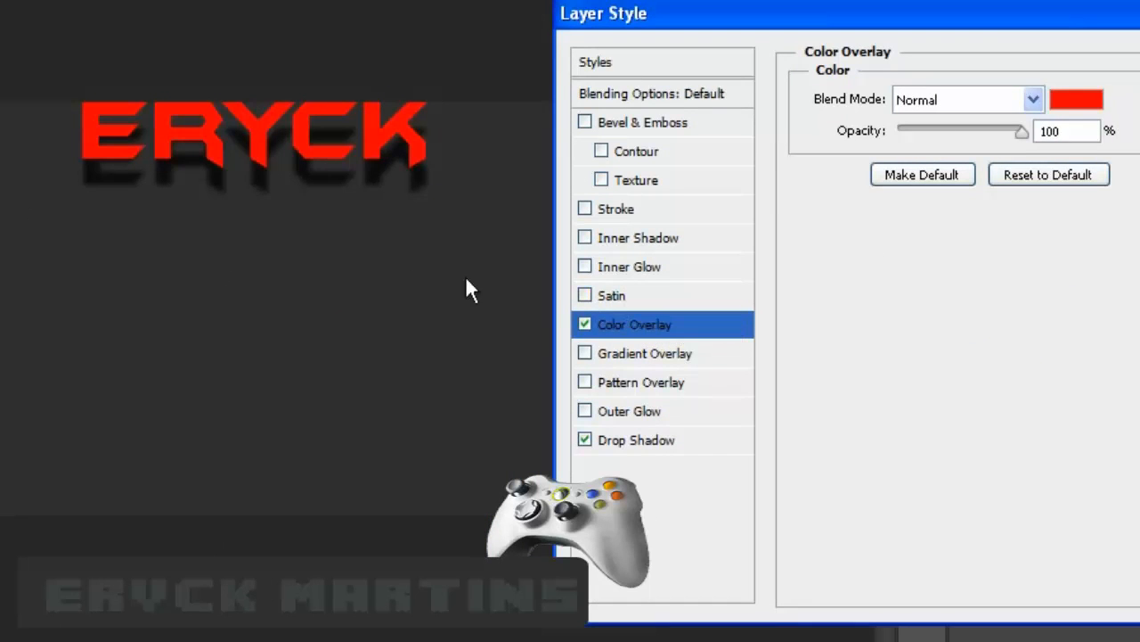
- Replace the red colour overlay with a Black, White preset gradient overlay on ERYCK
click(584, 325)
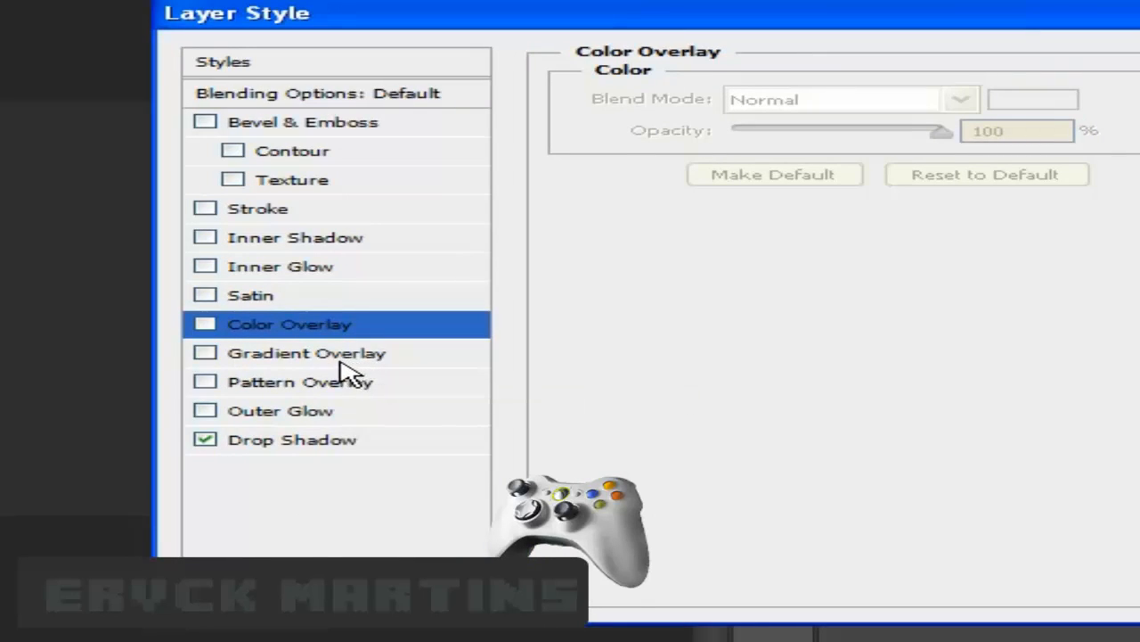
click(328, 361)
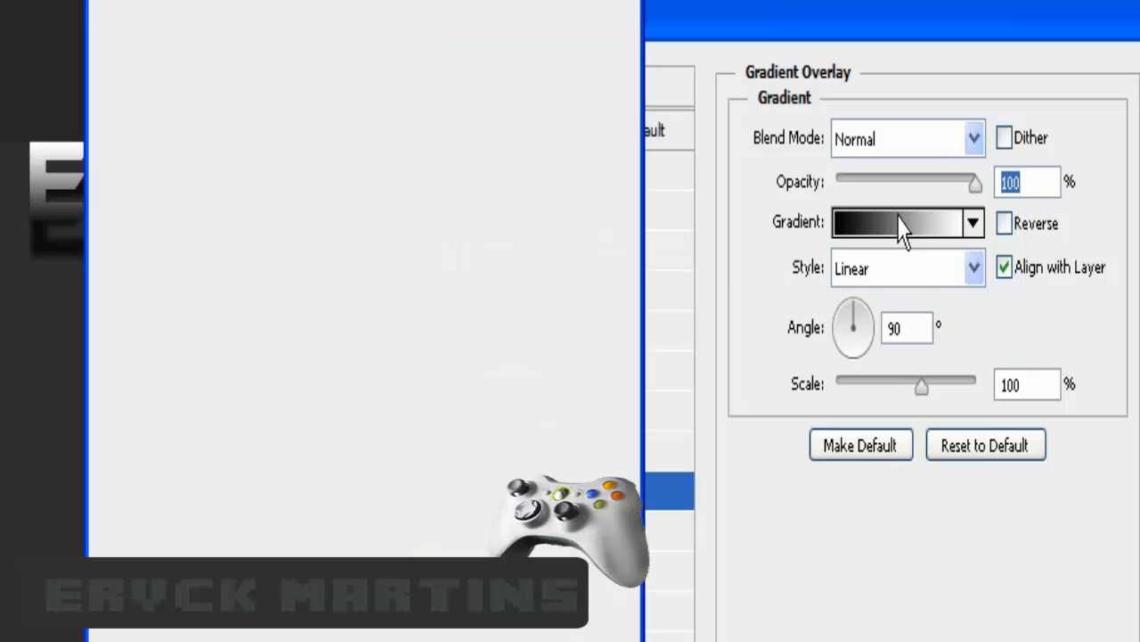
click(902, 225)
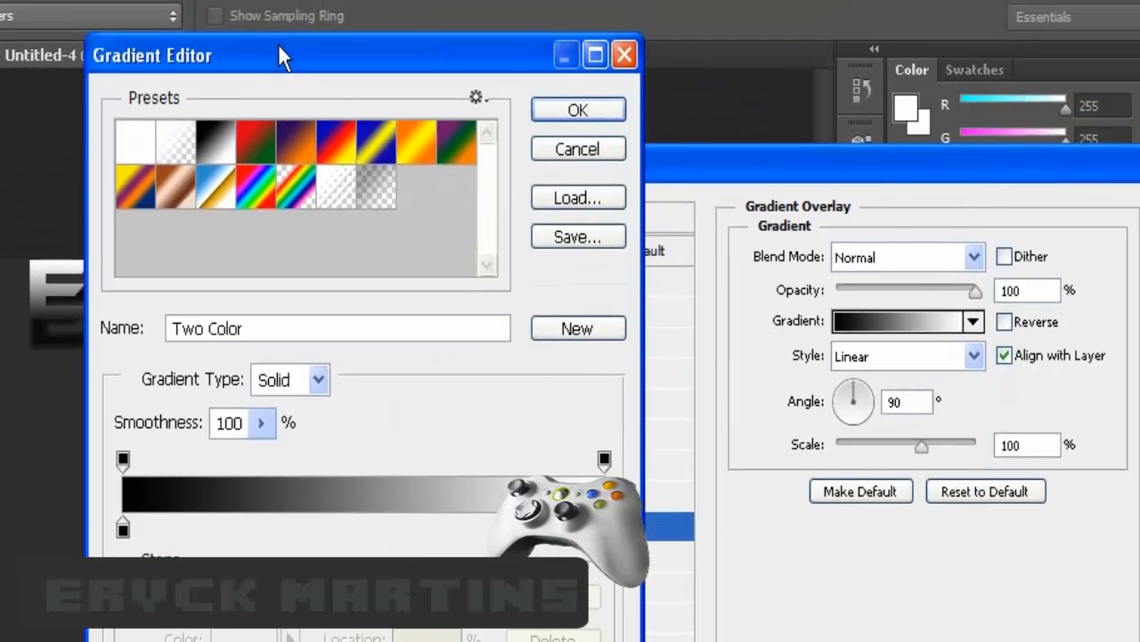
drag(279, 57, 562, 74)
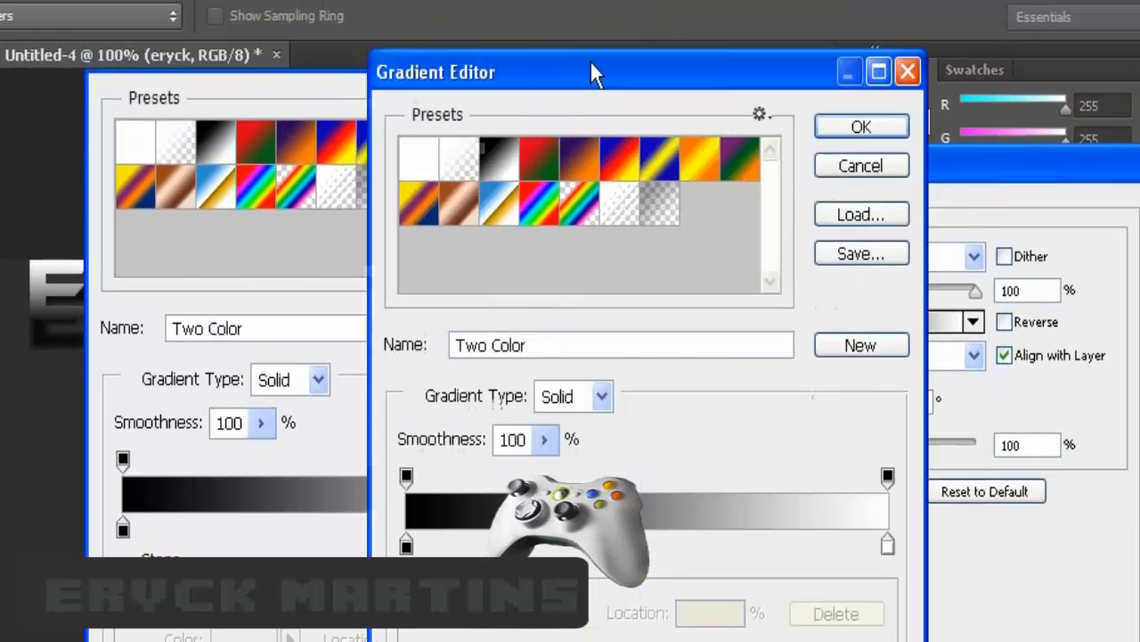
click(530, 169)
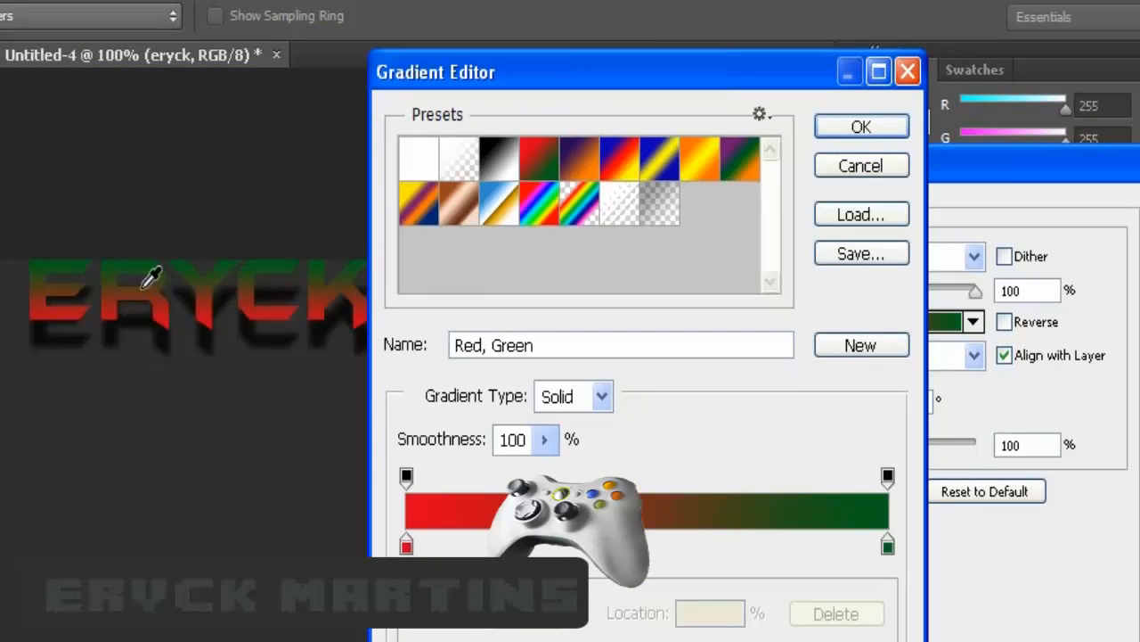
click(696, 167)
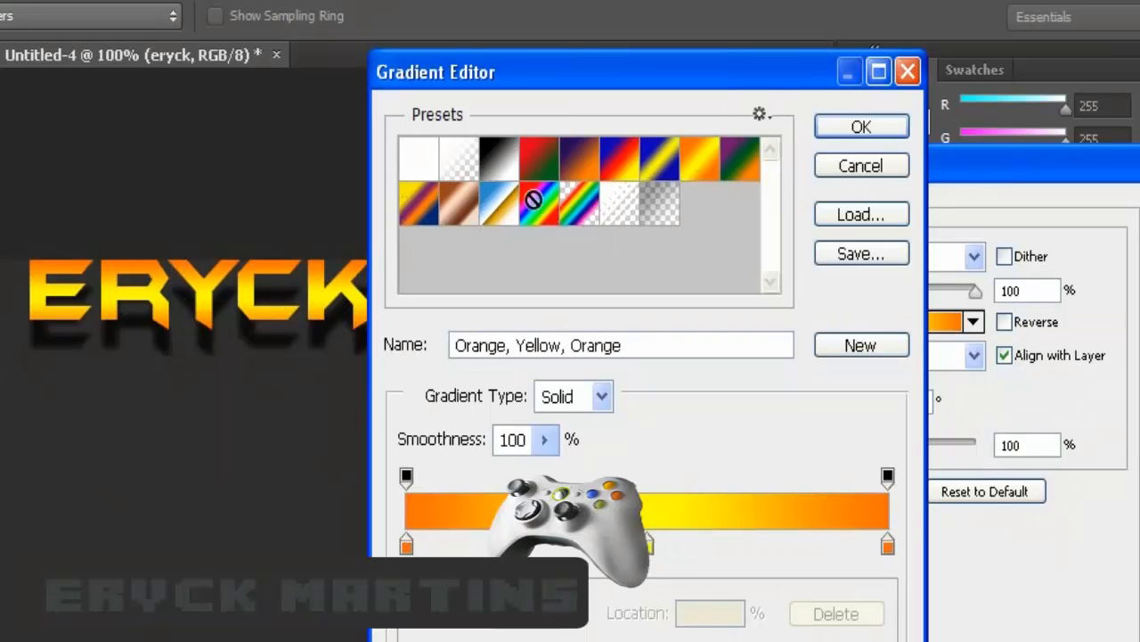
click(503, 175)
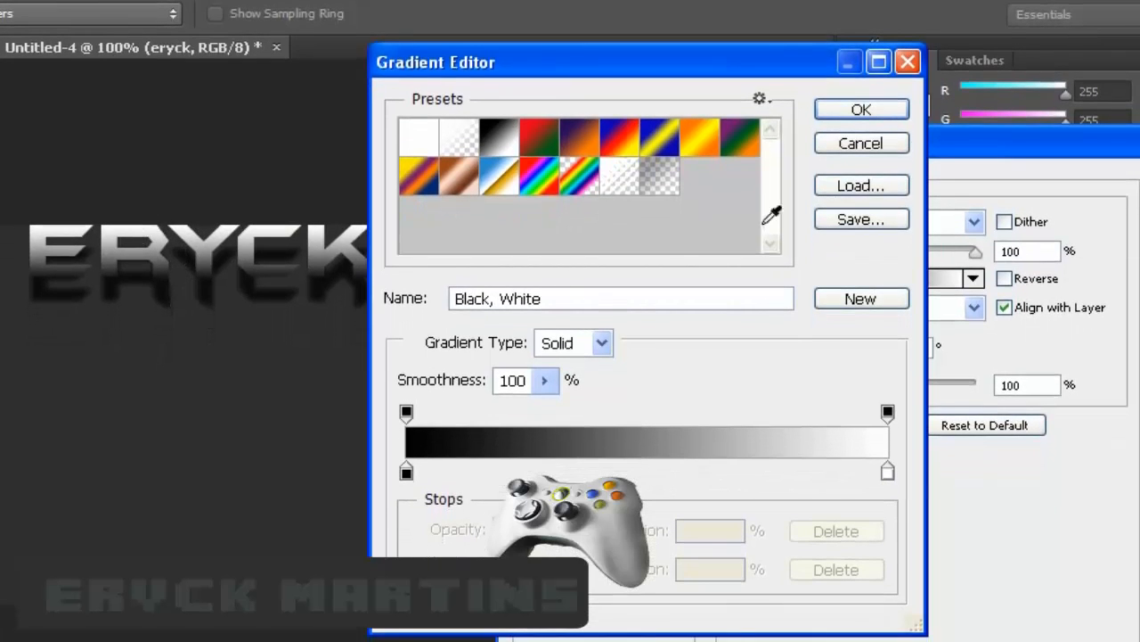
click(880, 117)
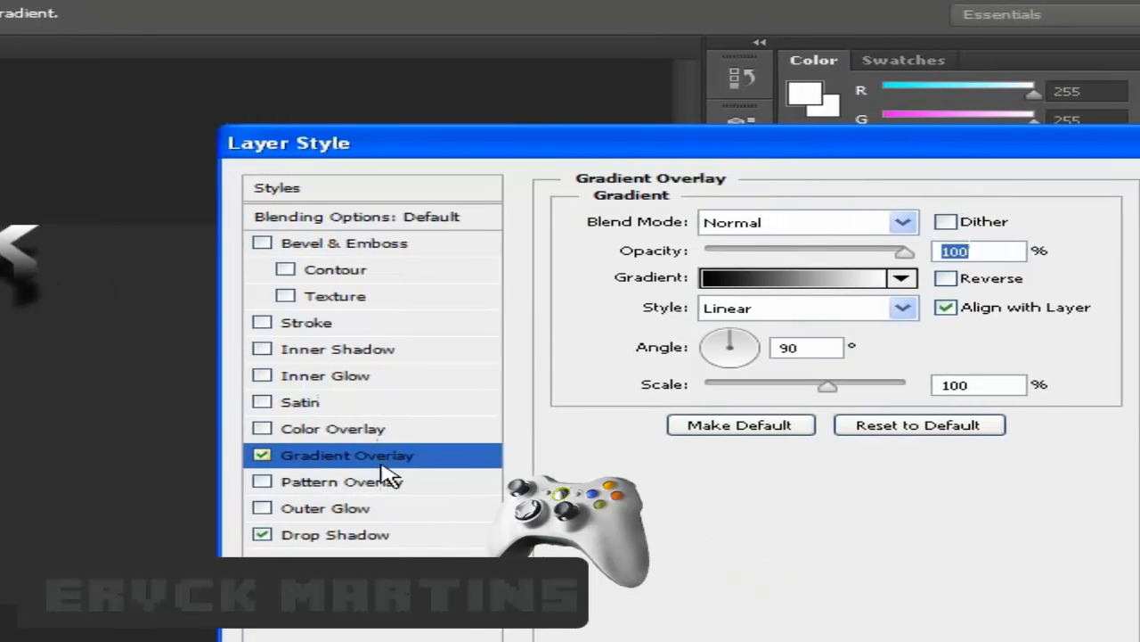
- Skip the outer glow and give ERYCK a black 3 px outside stroke
click(179, 508)
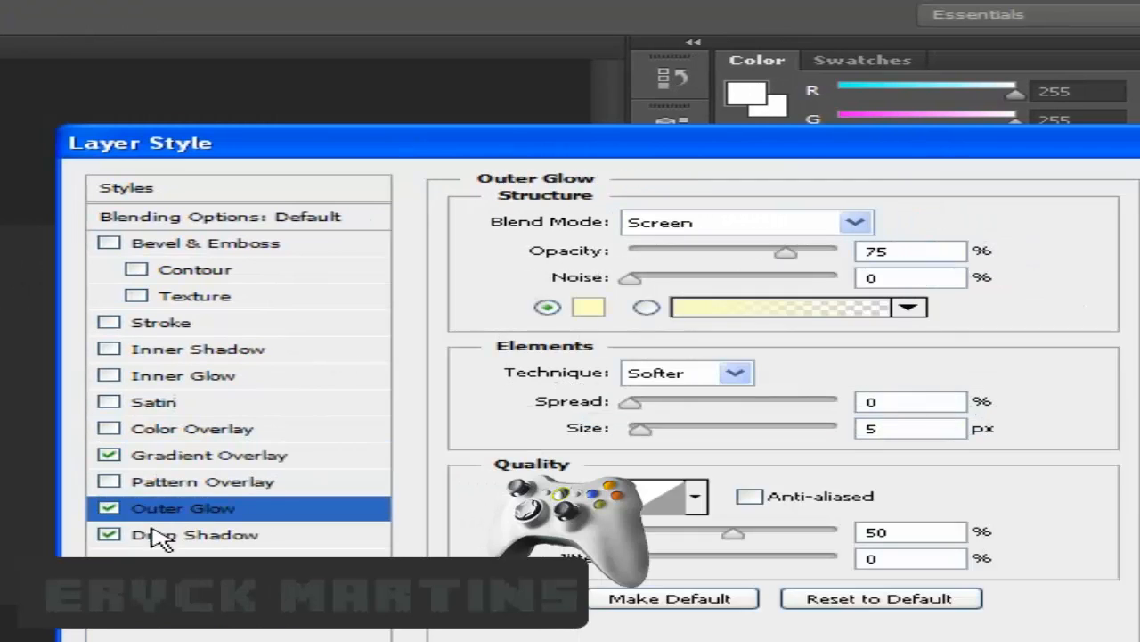
click(109, 507)
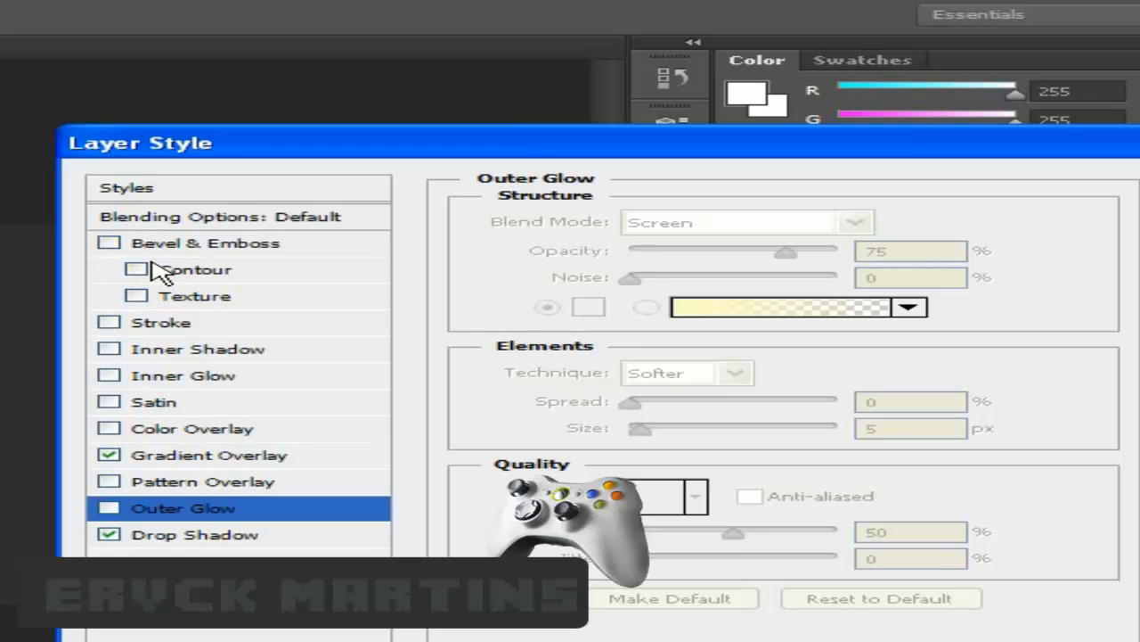
click(150, 327)
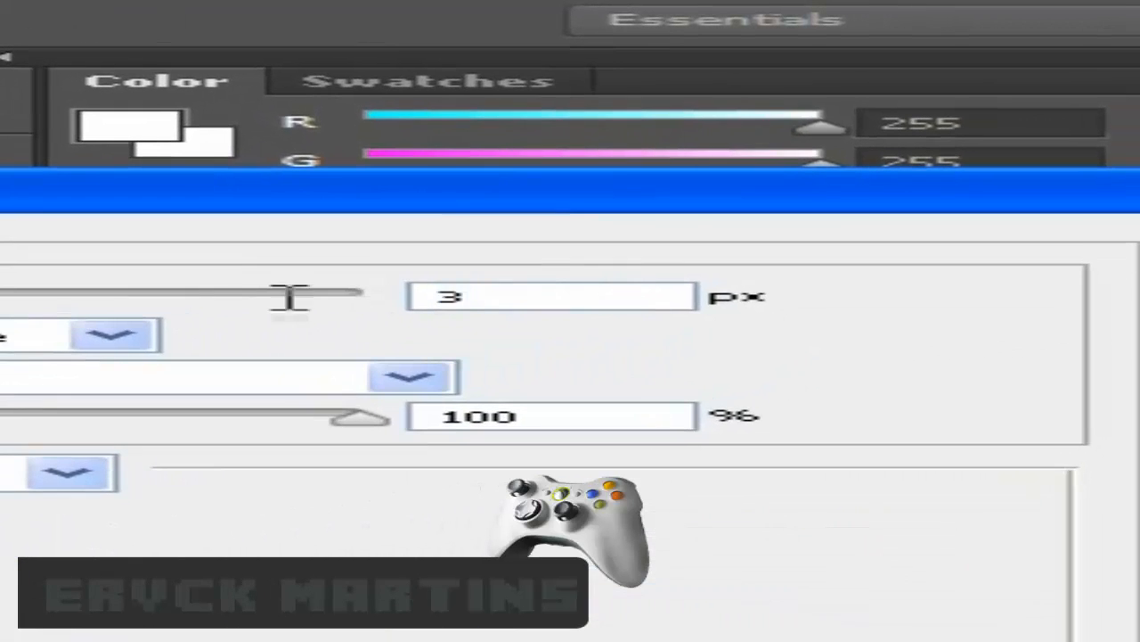
- Test stroke sizes 250 and 1, restore 3 px, and enable Bevel & Emboss Texture
double_click(983, 213)
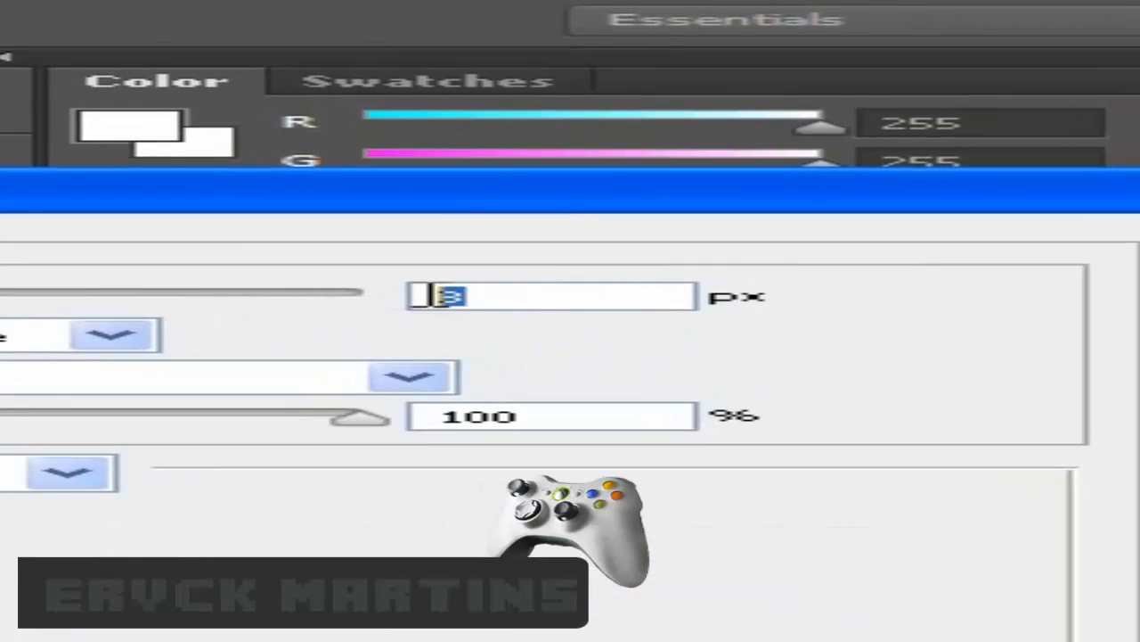
click(539, 295)
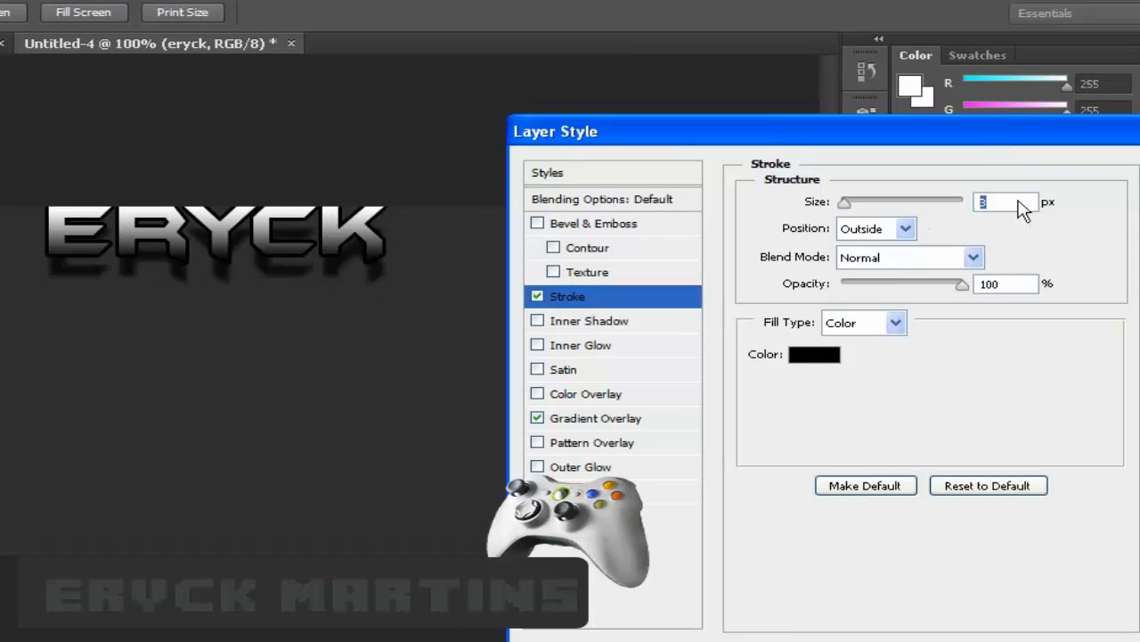
text(250)
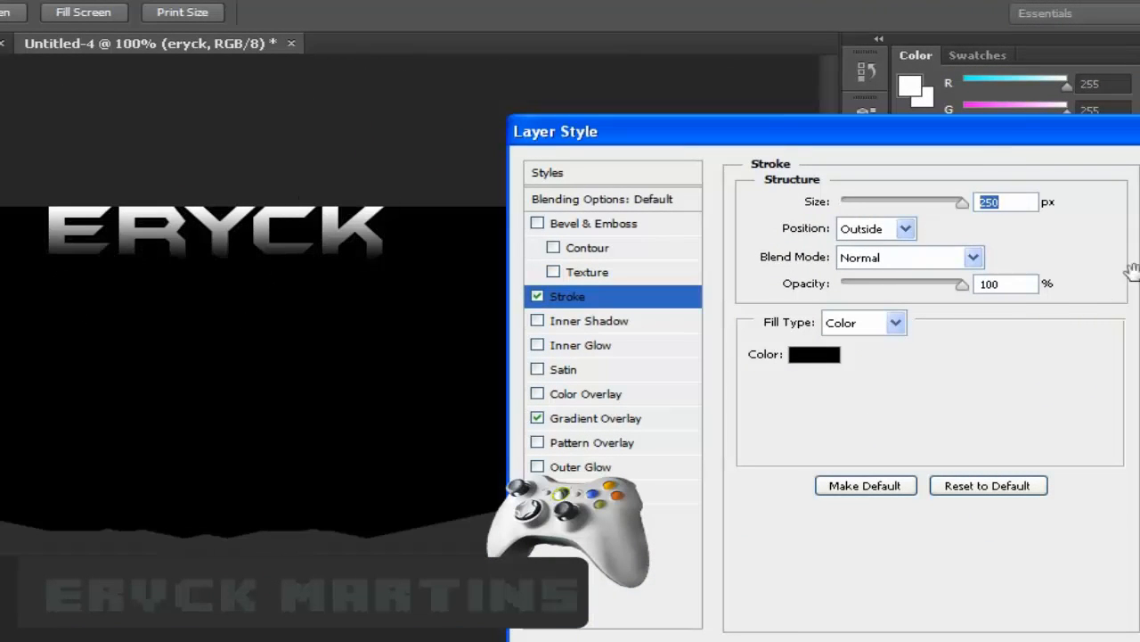
drag(963, 205, 657, 216)
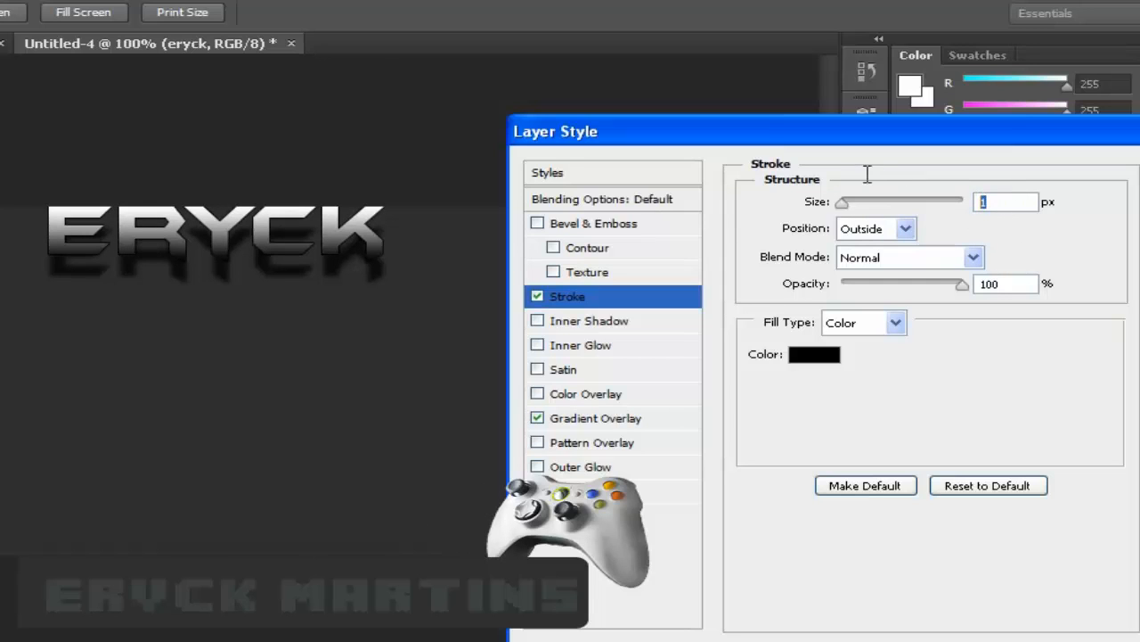
text(3)
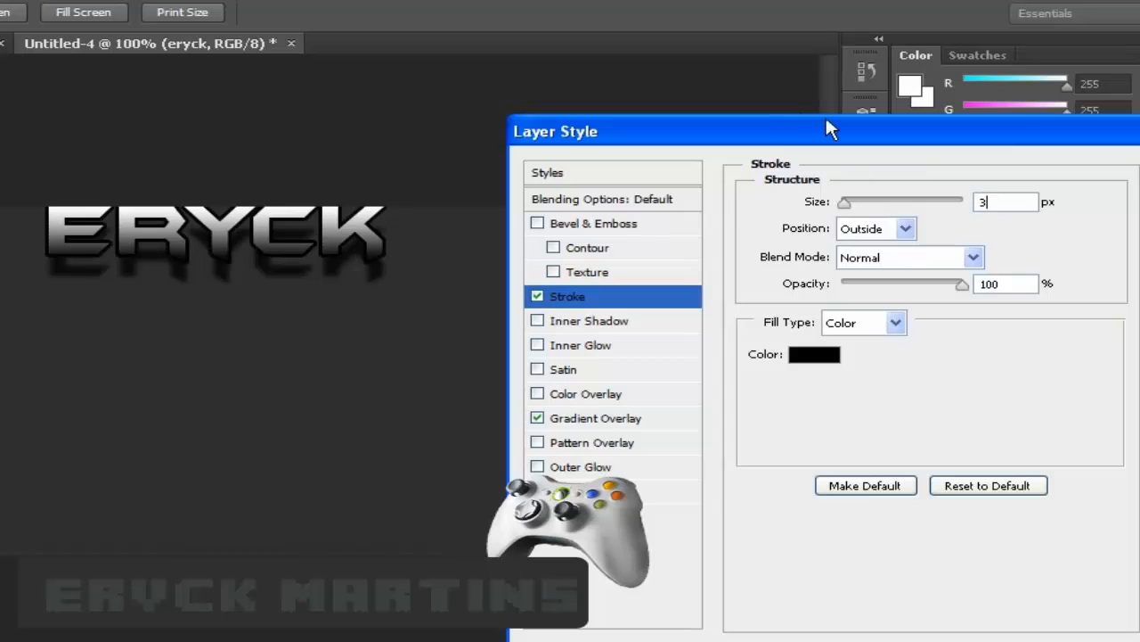
click(644, 274)
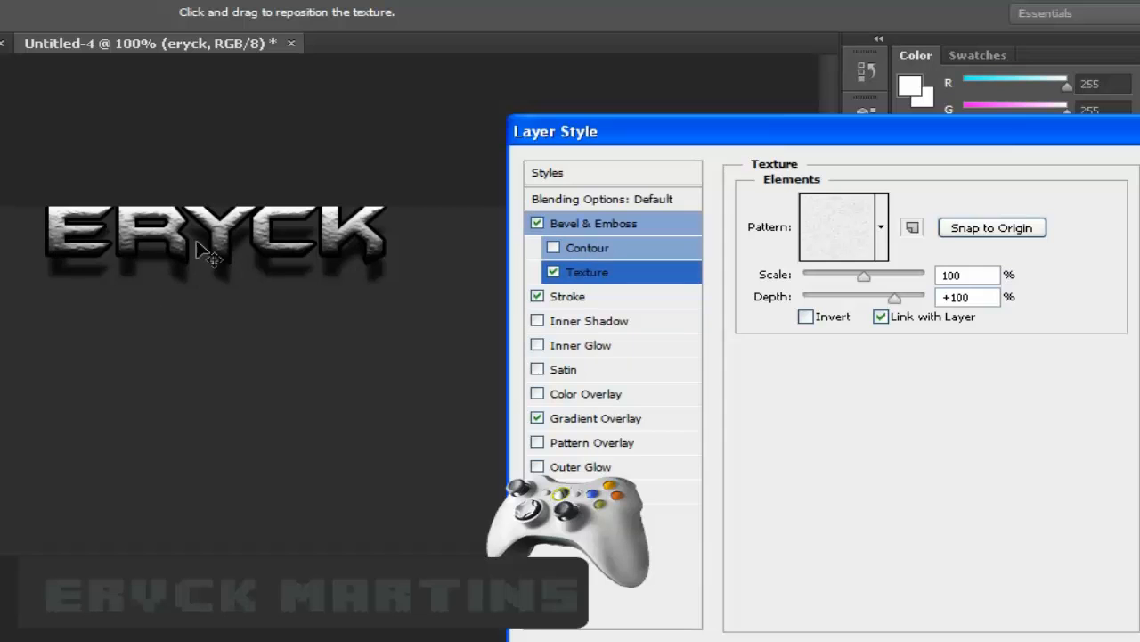
- Apply the layer styles, nudge ERYCK slightly down-right, and compare against Untitled-3
drag(842, 146, 695, 122)
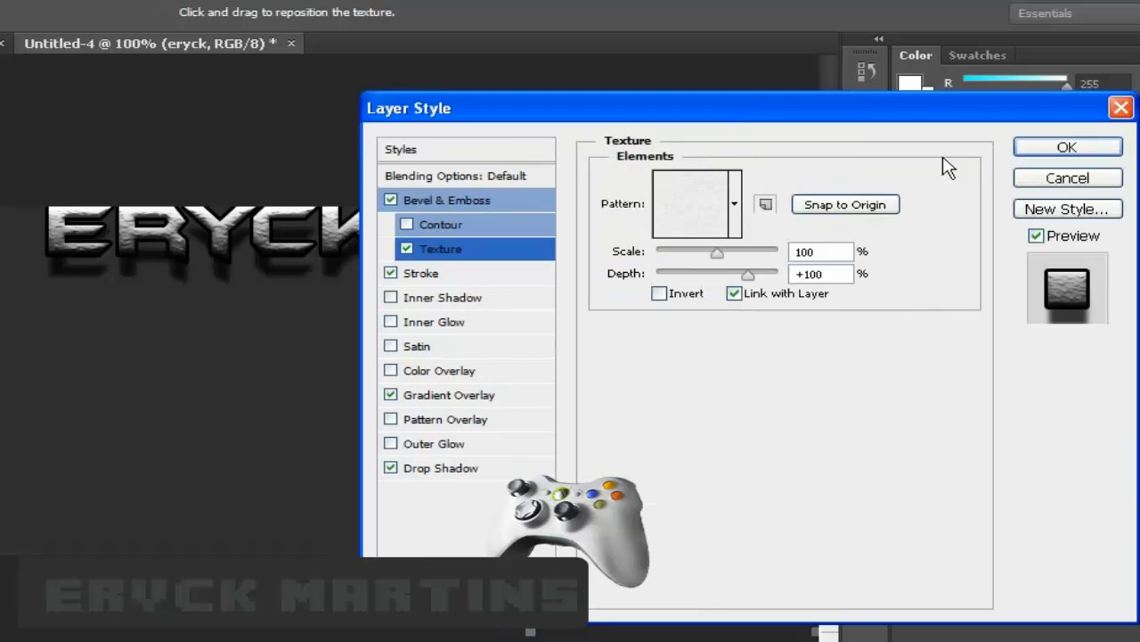
click(1070, 150)
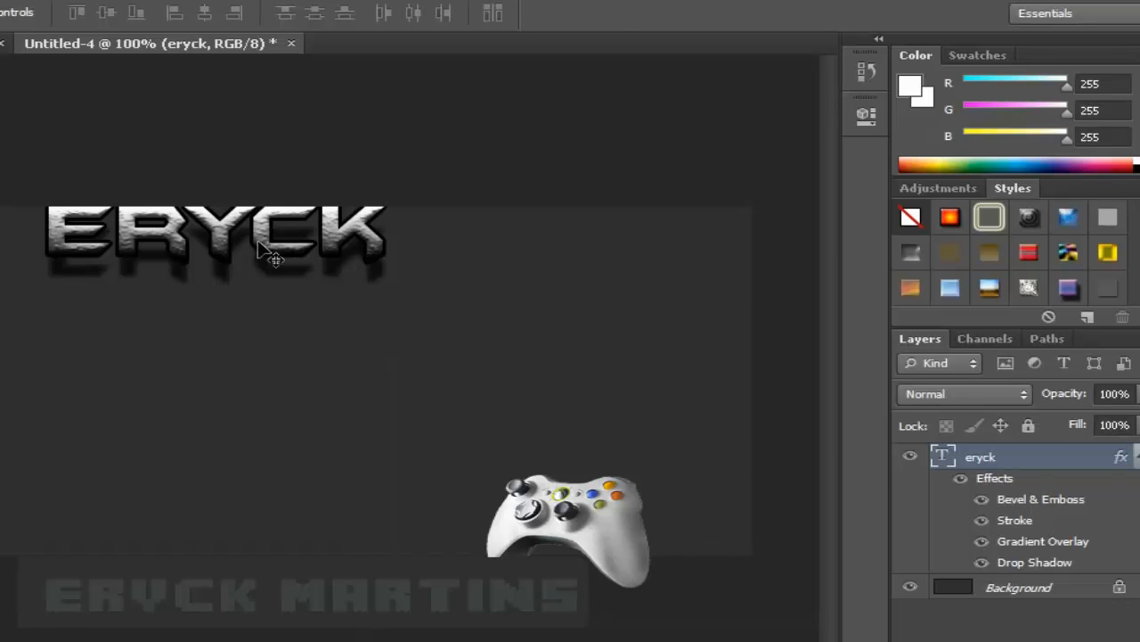
drag(260, 247, 265, 255)
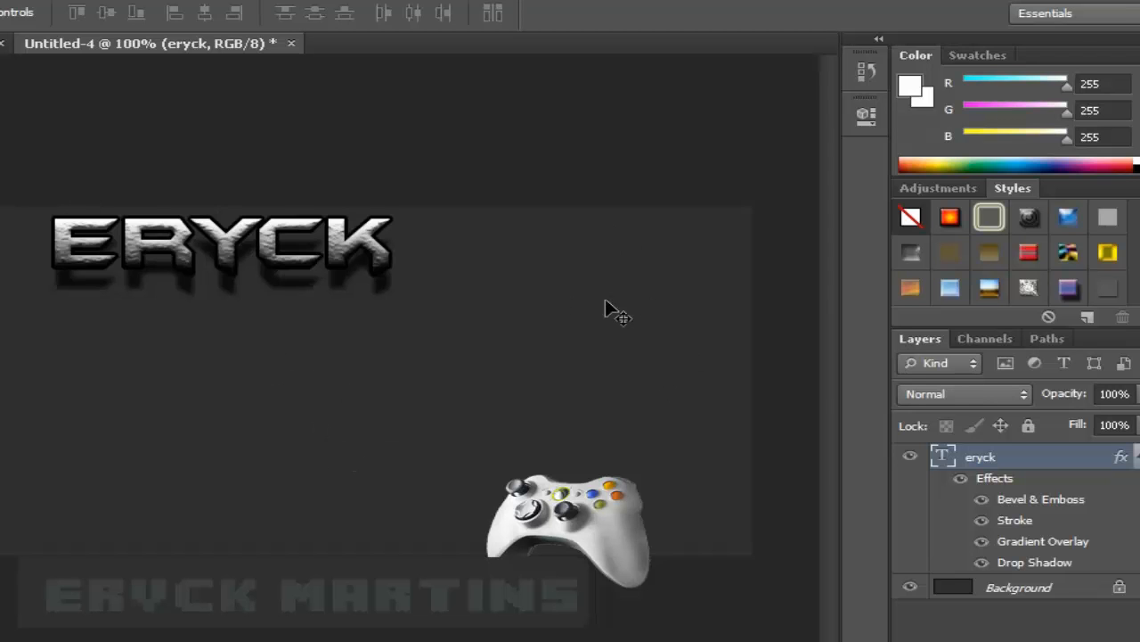
click(138, 68)
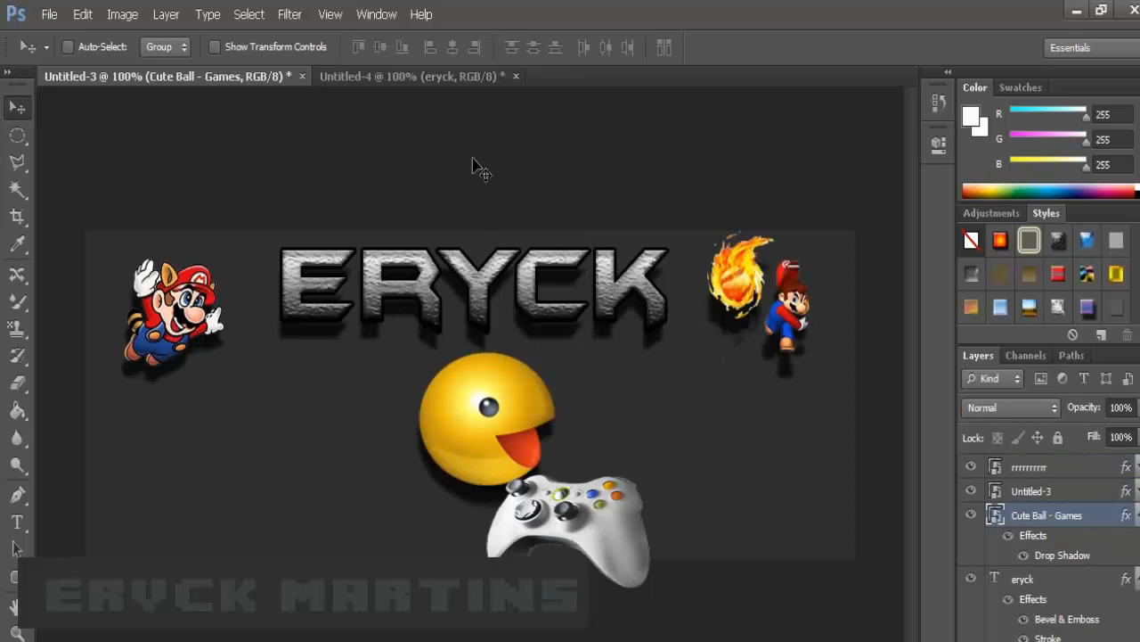
click(411, 78)
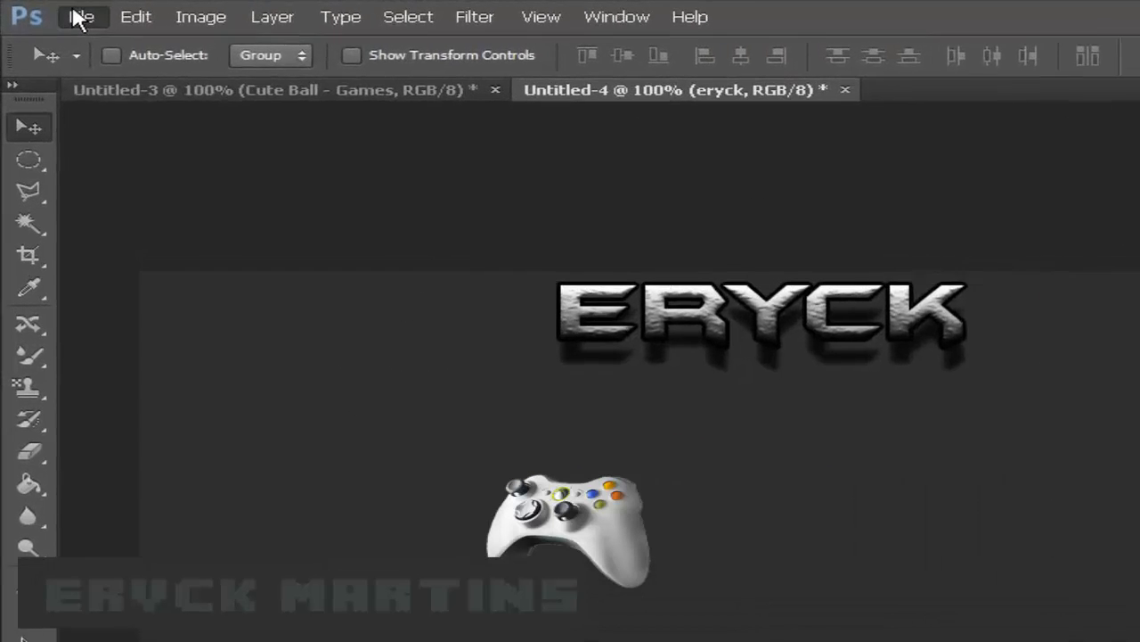
- Place the animals Minecraft render into the banner, scaled to about 90%
click(49, 15)
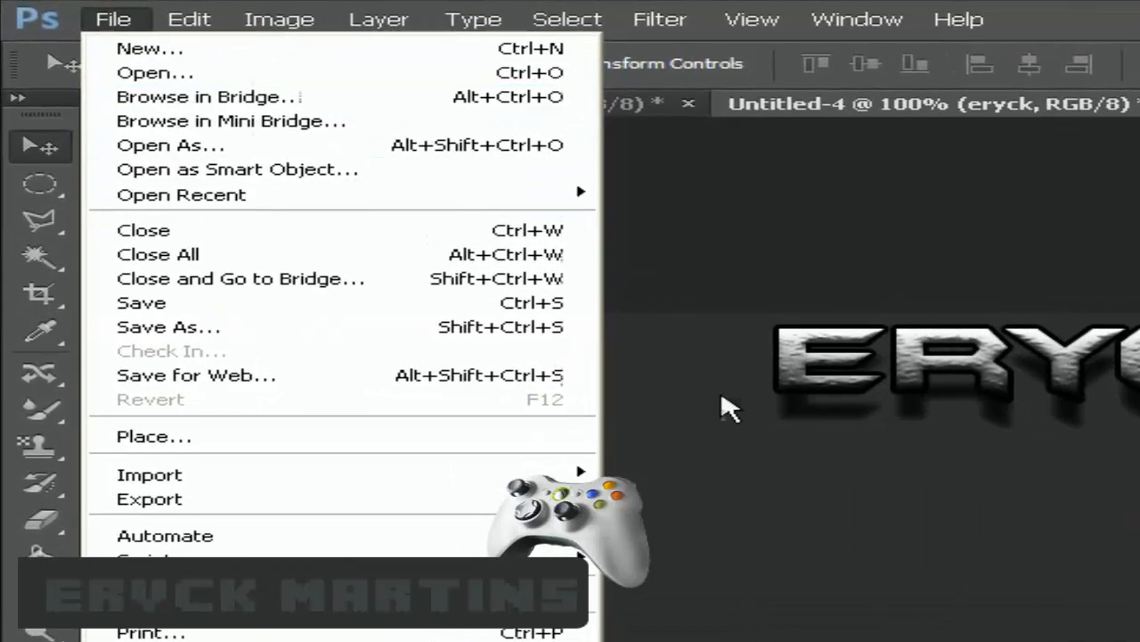
click(700, 289)
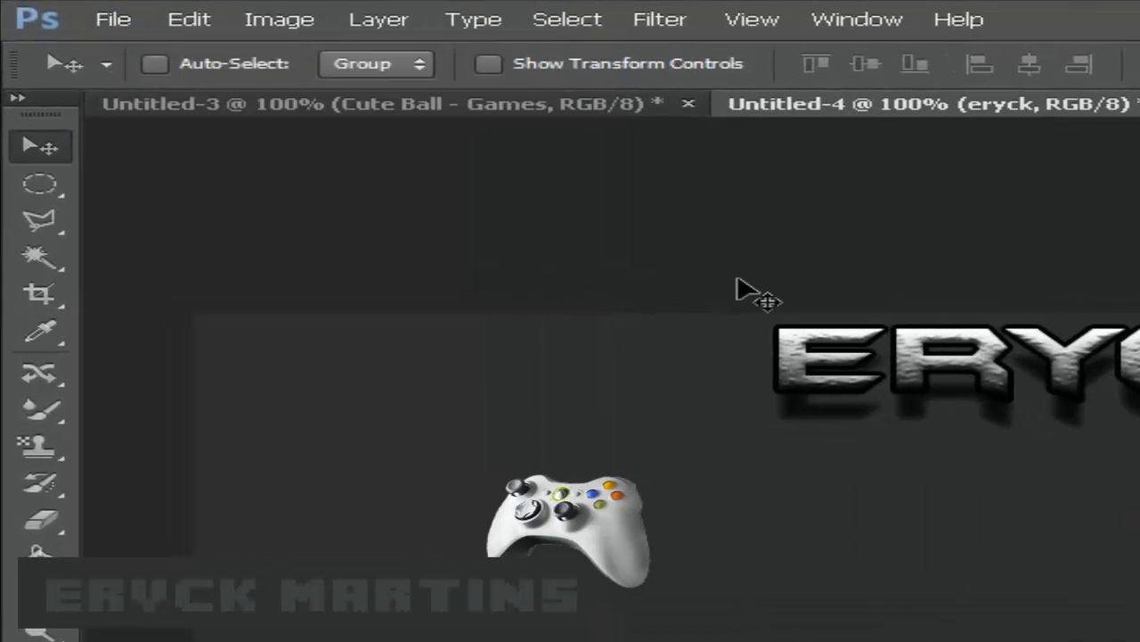
click(107, 25)
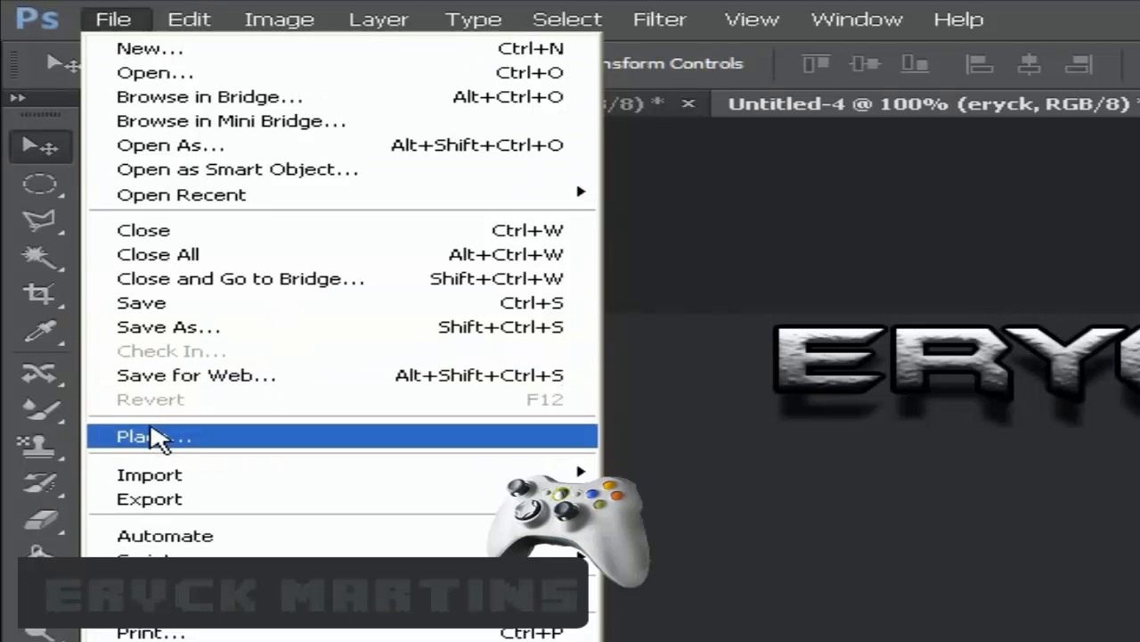
click(162, 438)
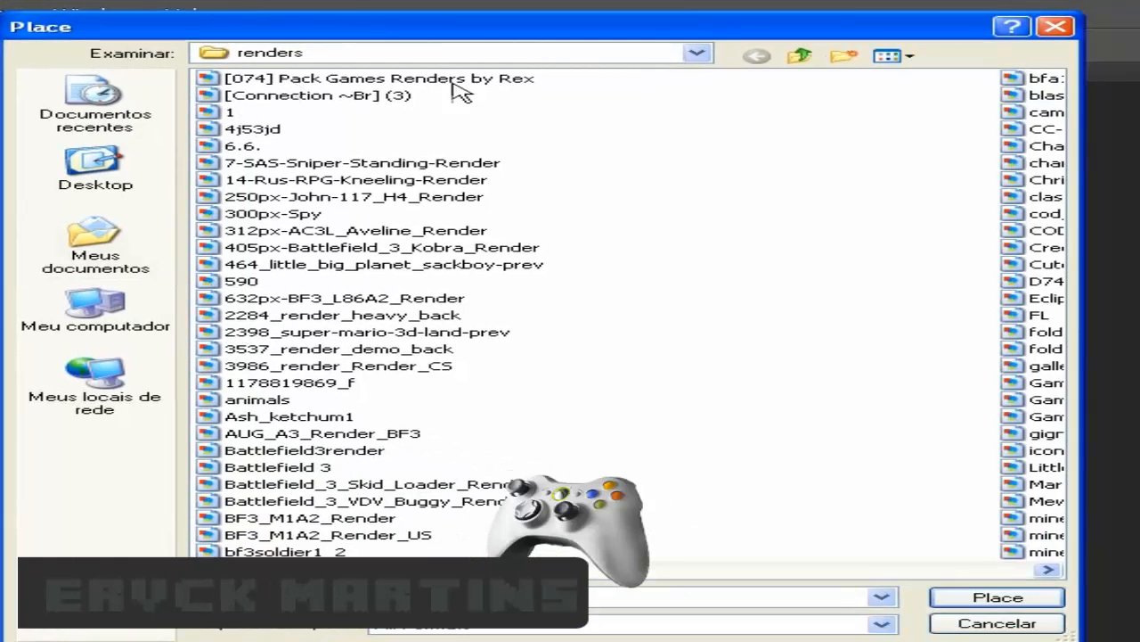
click(887, 56)
click(931, 78)
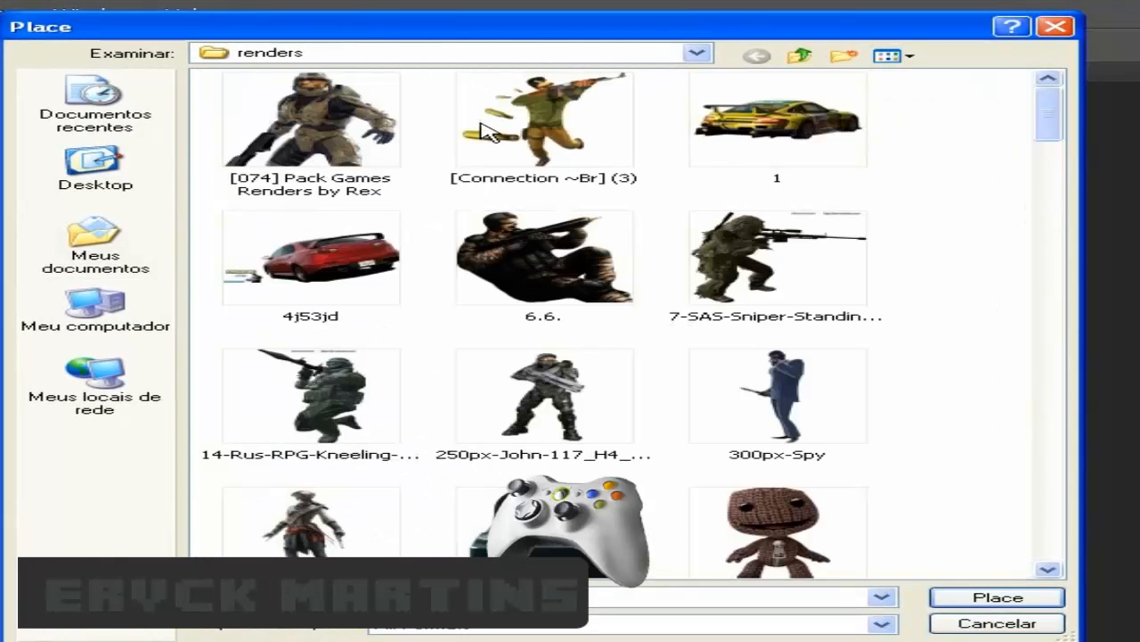
drag(1046, 116, 1044, 201)
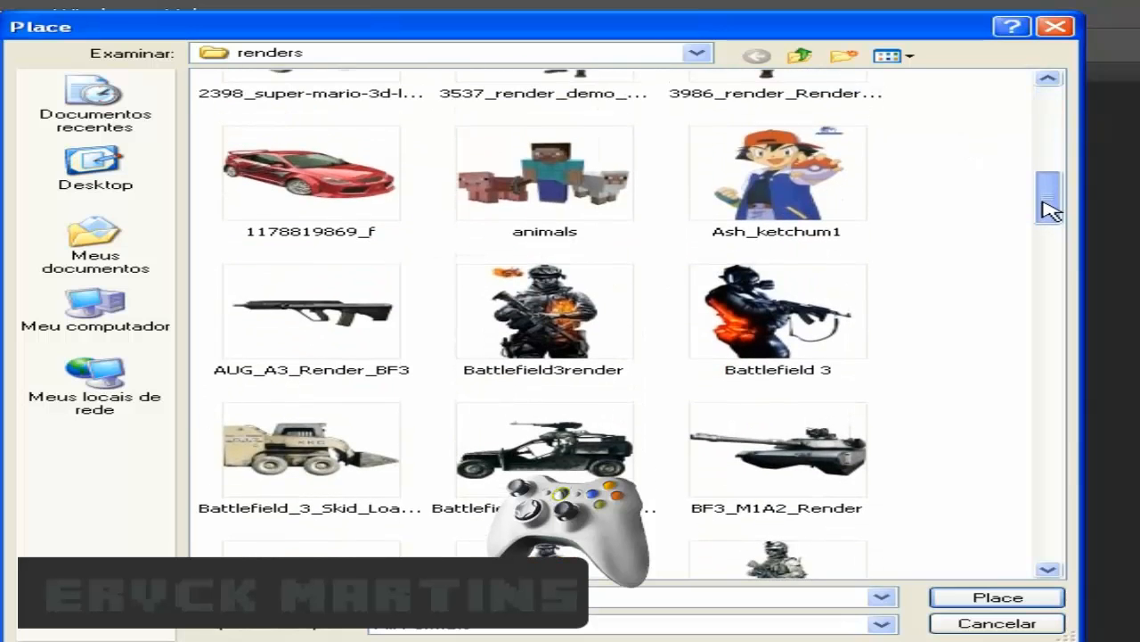
double_click(606, 183)
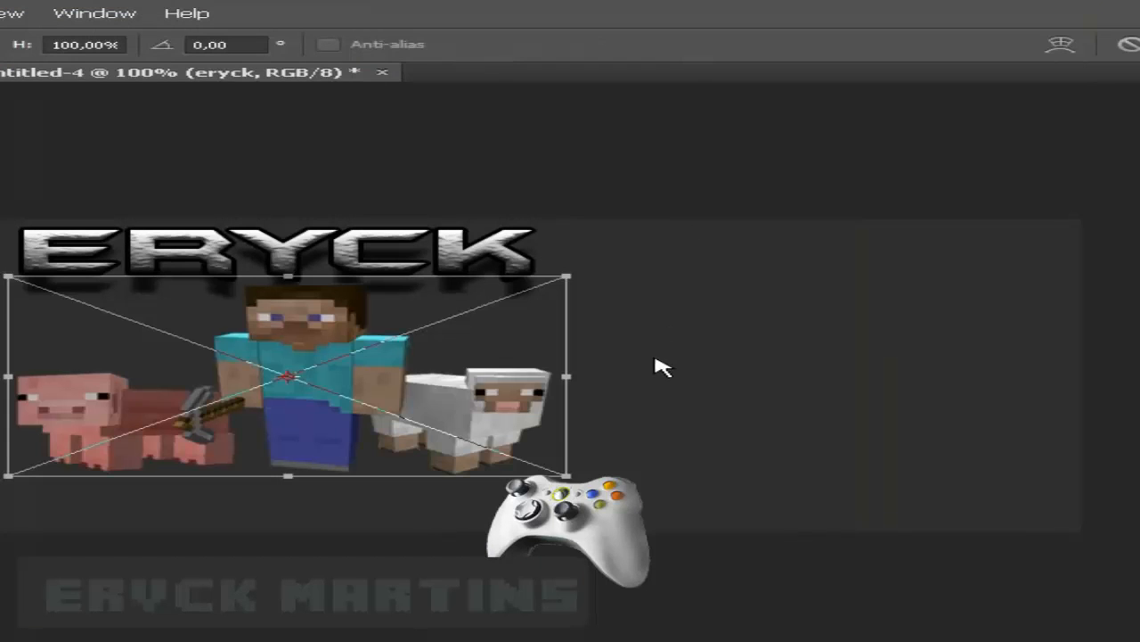
drag(566, 475, 516, 457)
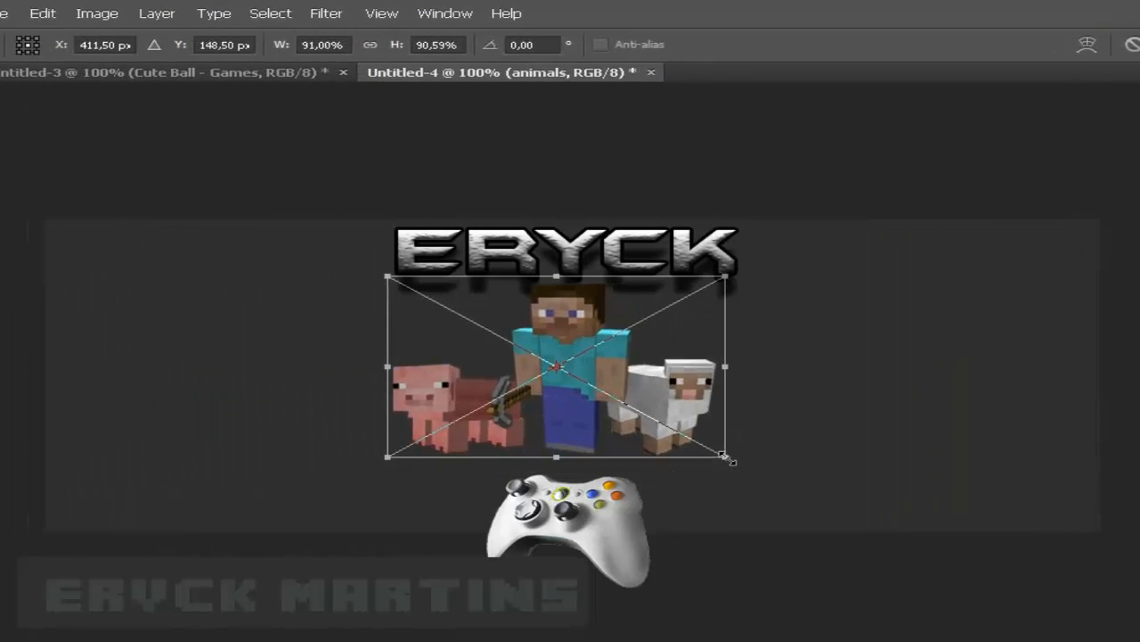
drag(727, 458, 721, 459)
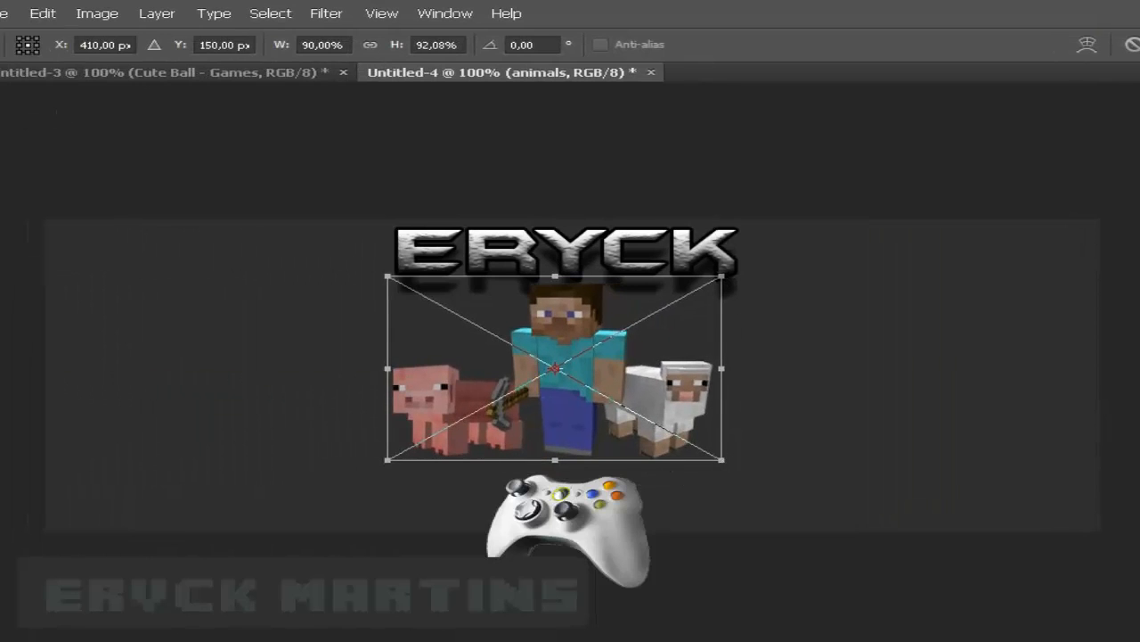
- Commit the animals render and drag it to the banner's left side
key(v)
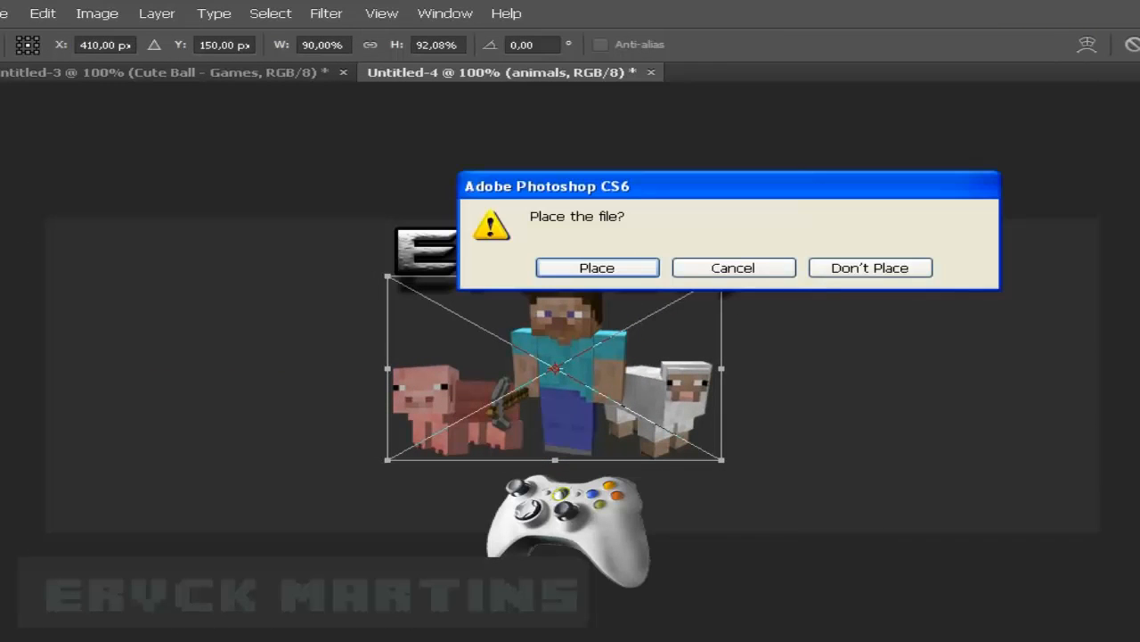
click(554, 273)
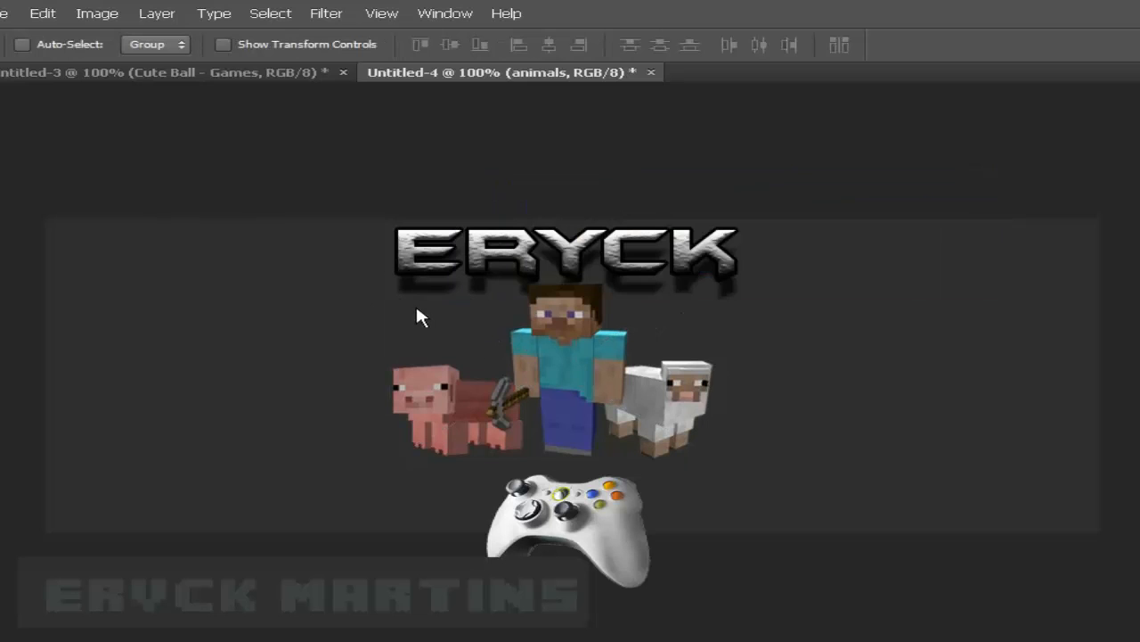
drag(582, 382, 248, 327)
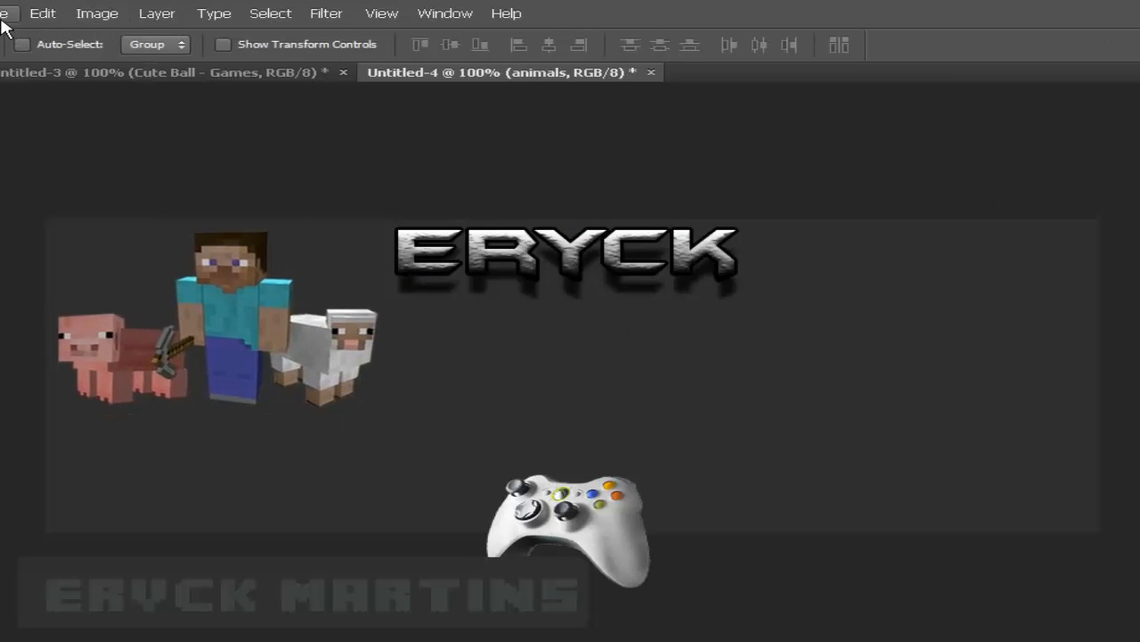
- Place the render_(537) hedgehog image file into the banner
click(5, 14)
click(45, 314)
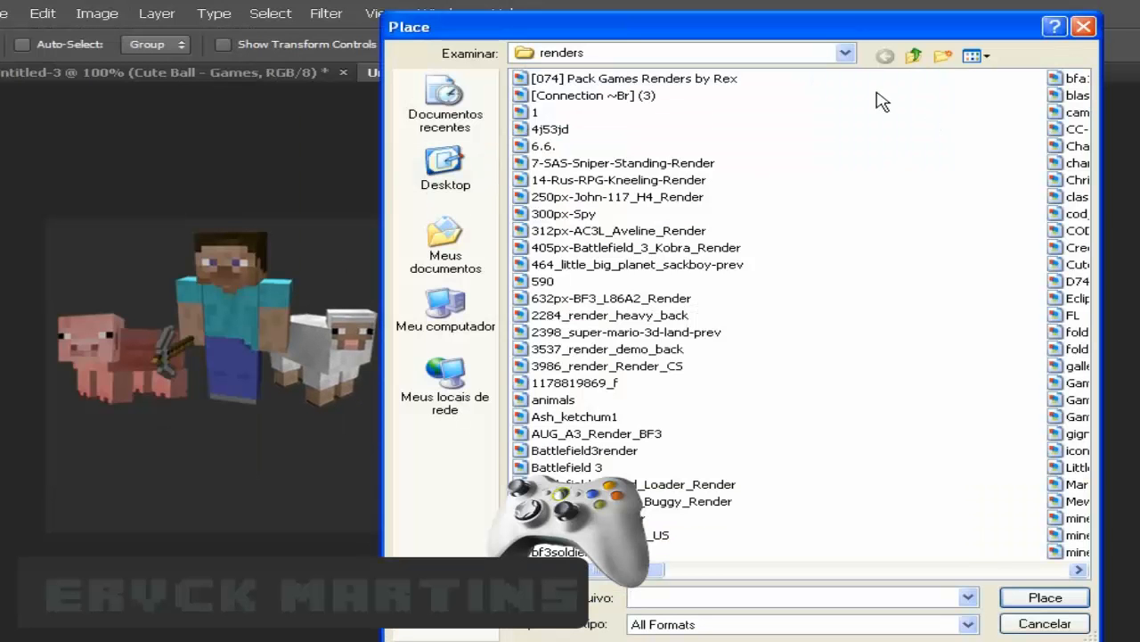
click(976, 56)
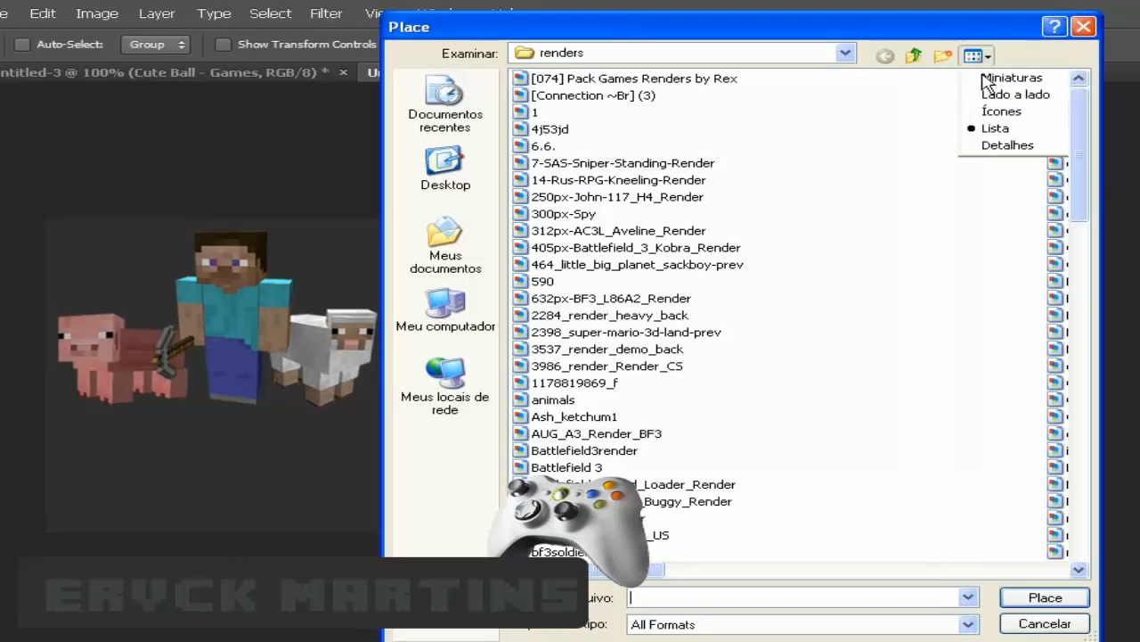
click(1007, 76)
drag(1080, 121, 1067, 544)
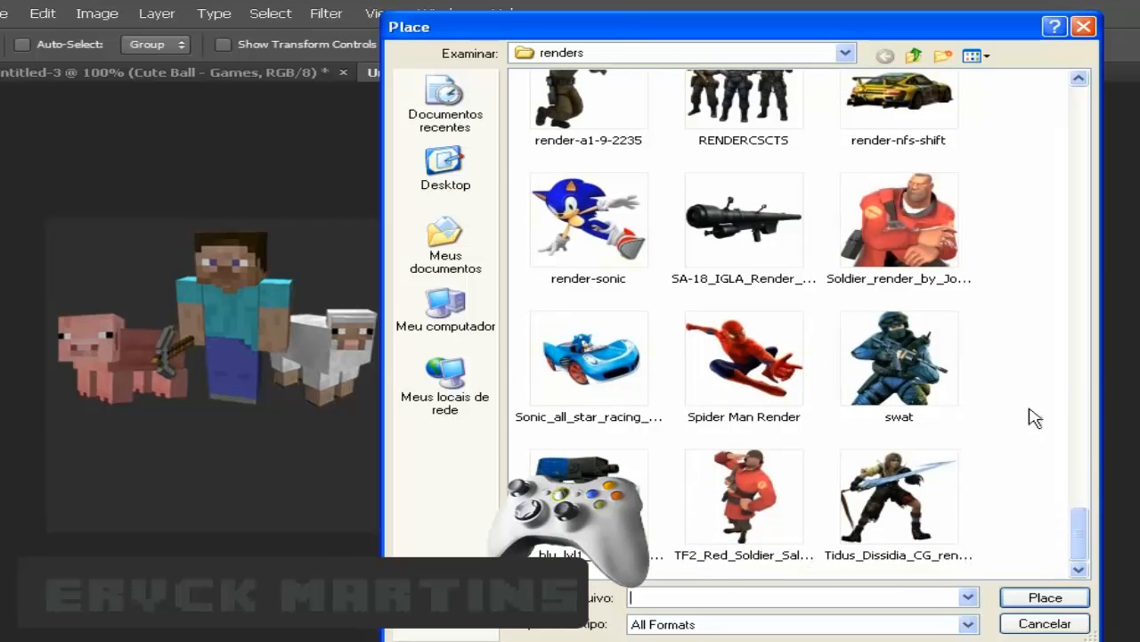
drag(1085, 535, 1120, 486)
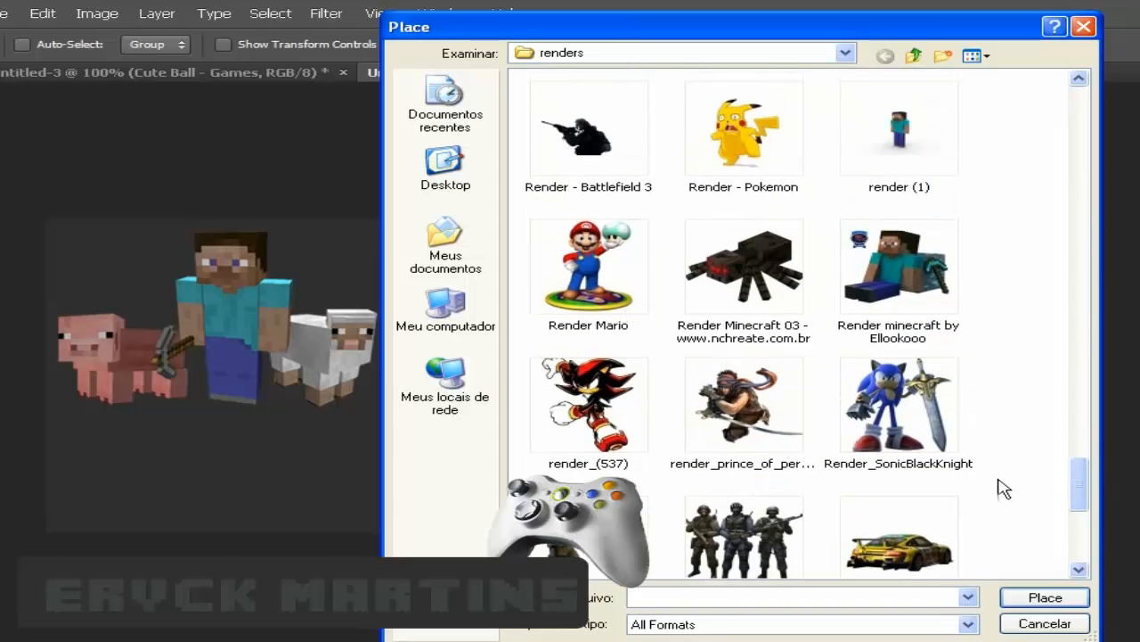
click(594, 406)
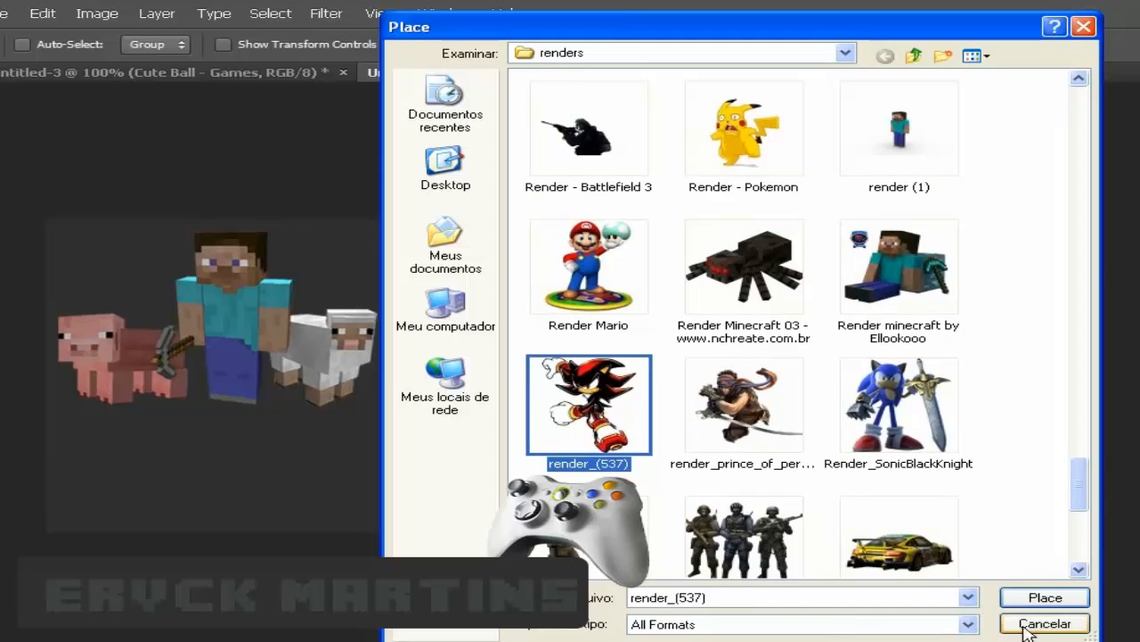
click(1033, 599)
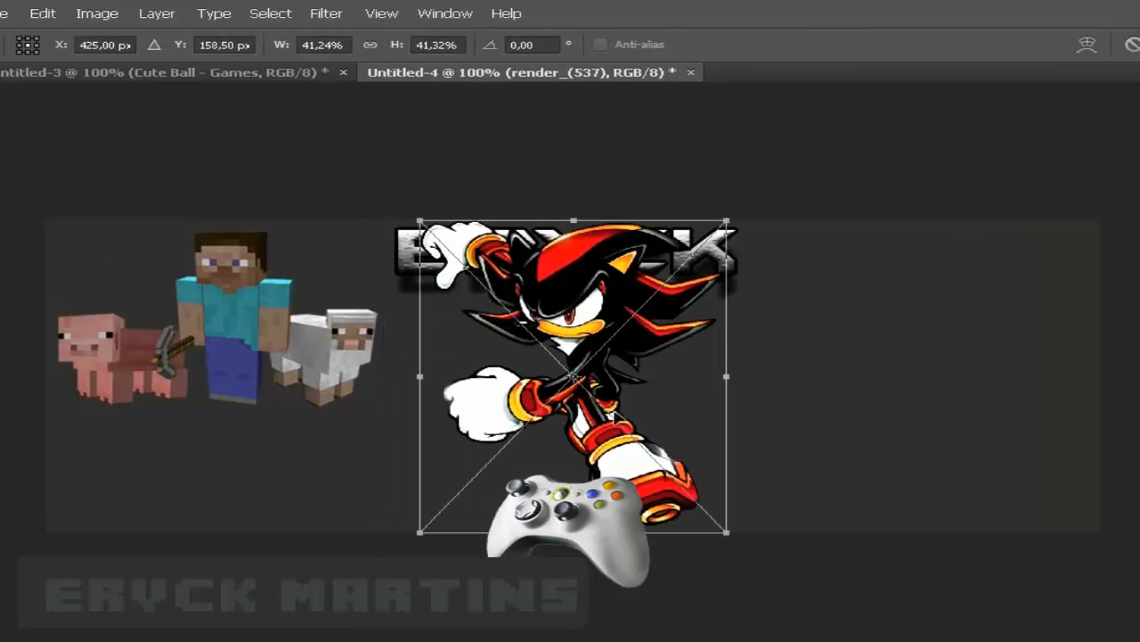
- Move the hedgehog render to the banner's right side and commit it
drag(726, 530, 869, 458)
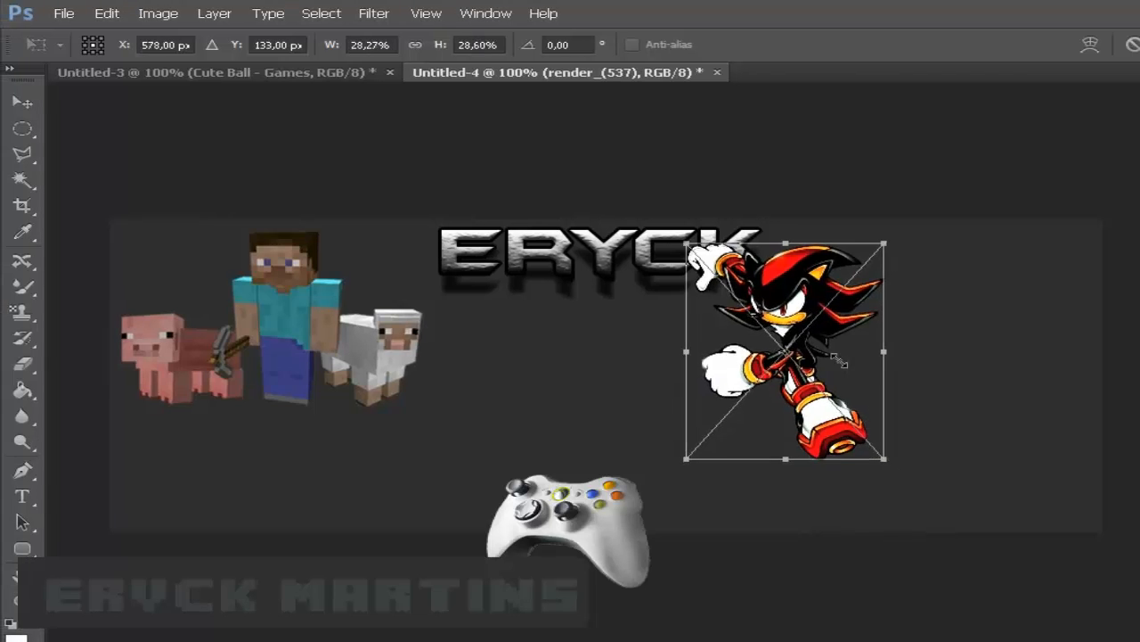
drag(840, 361, 984, 409)
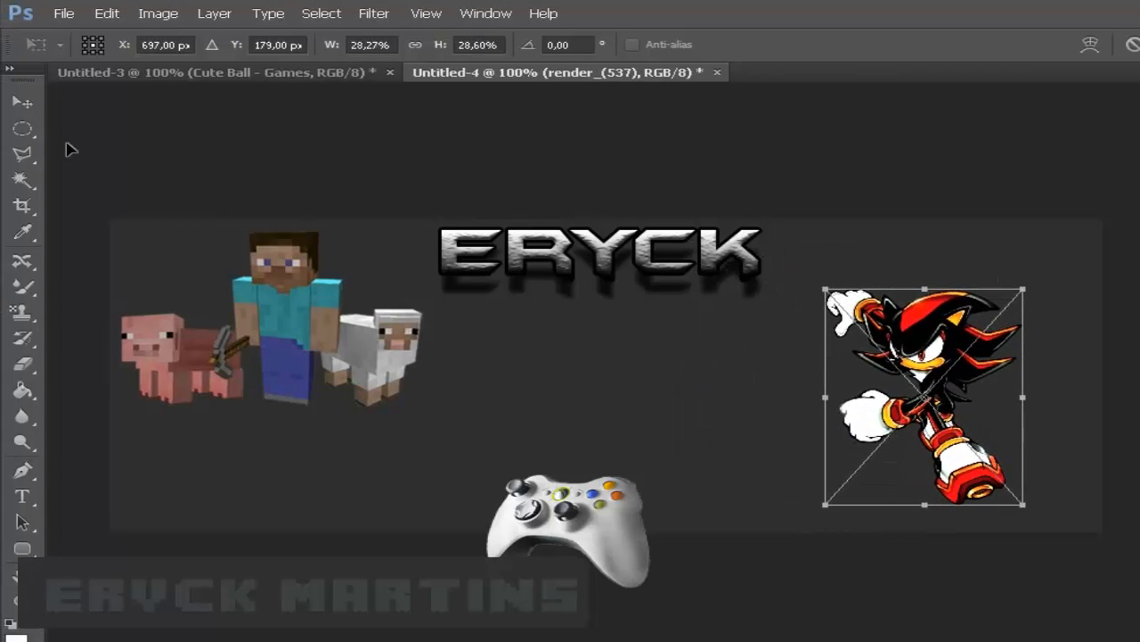
click(24, 100)
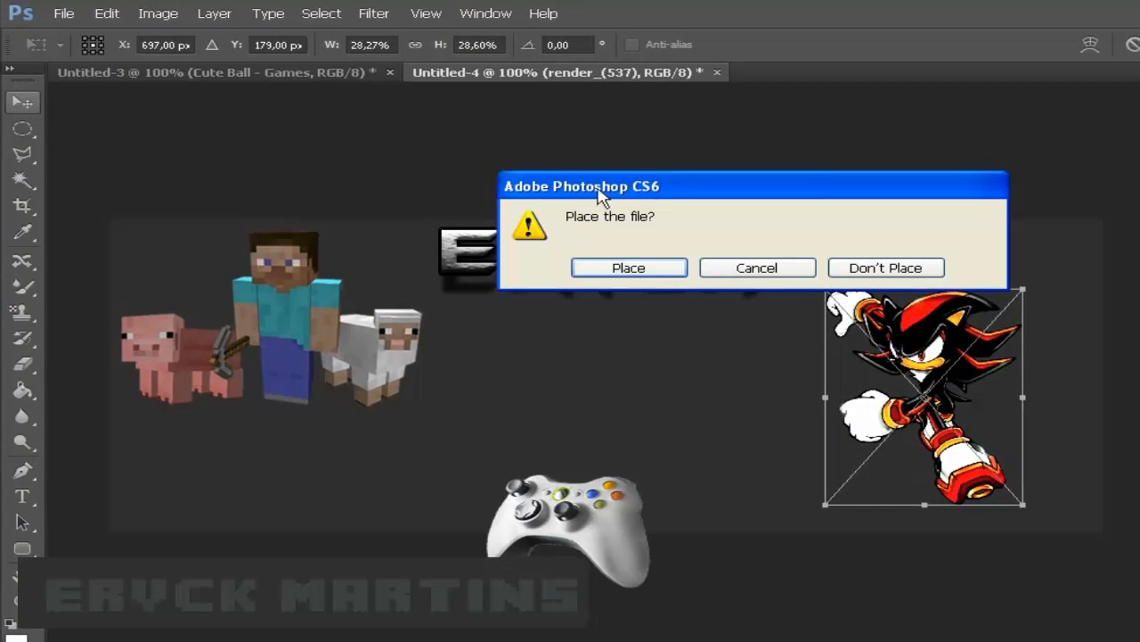
click(643, 272)
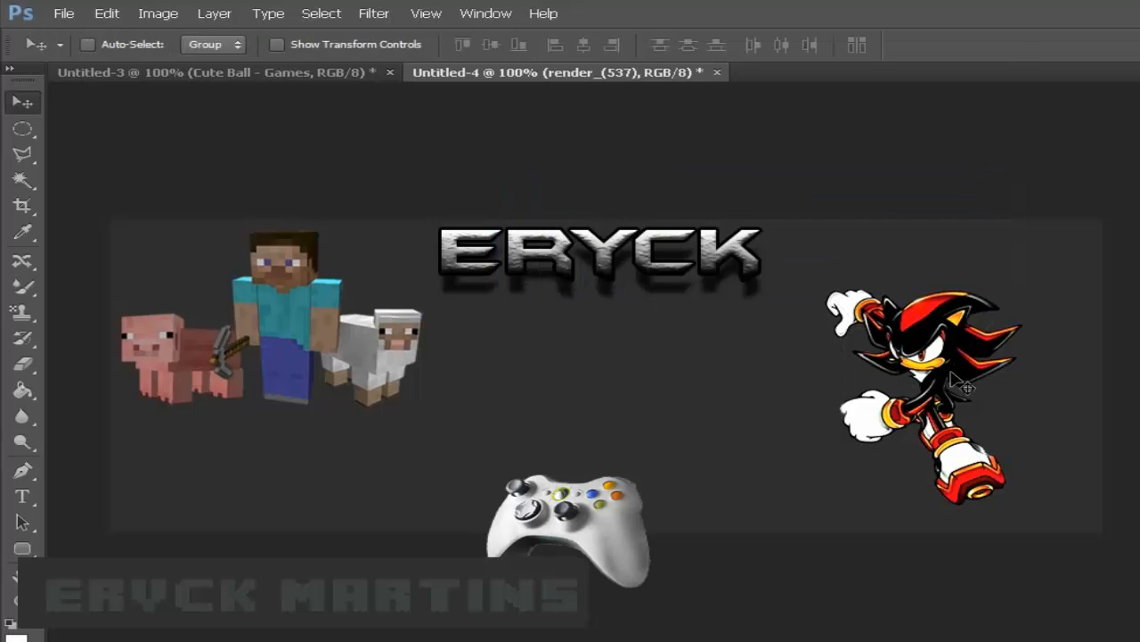
drag(912, 392, 951, 358)
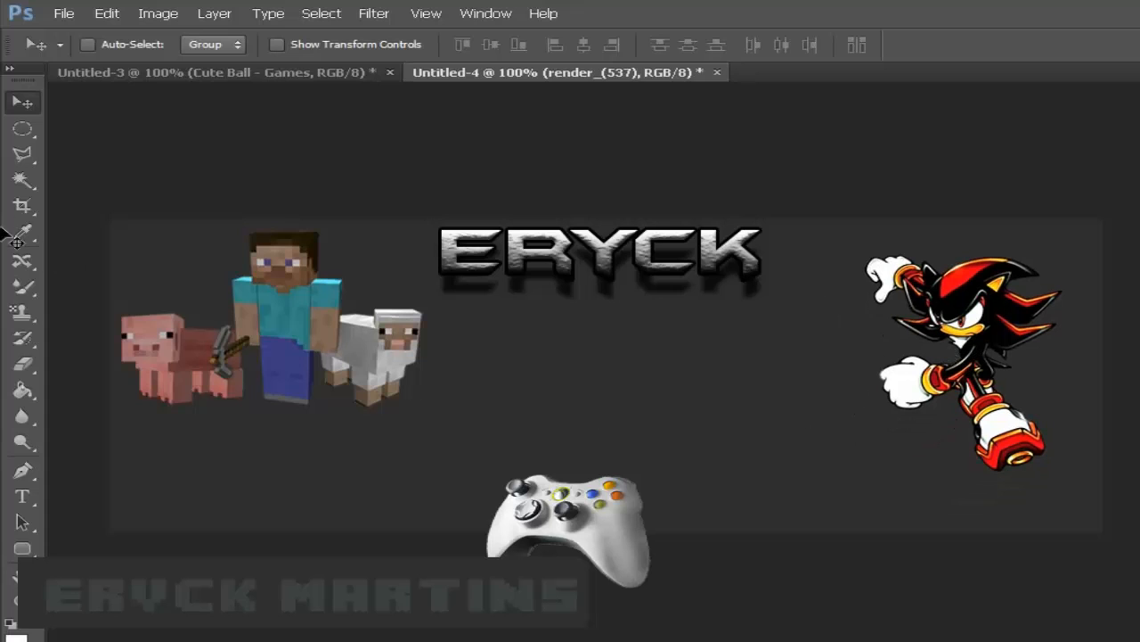
- Place the Cute Ball - Games image into the banner
click(55, 14)
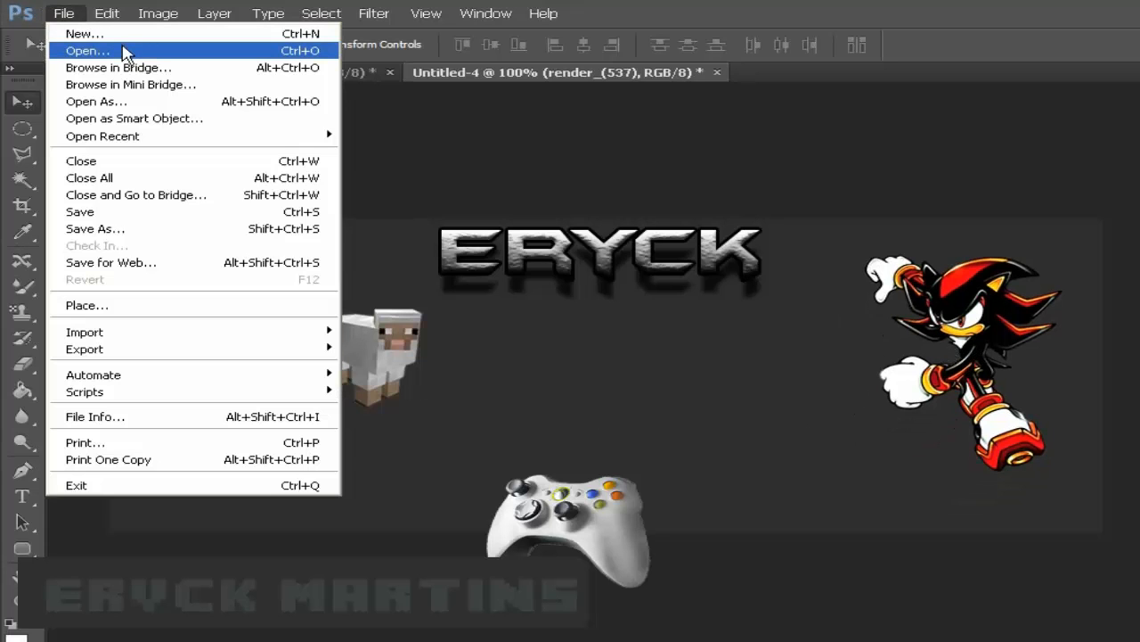
click(192, 308)
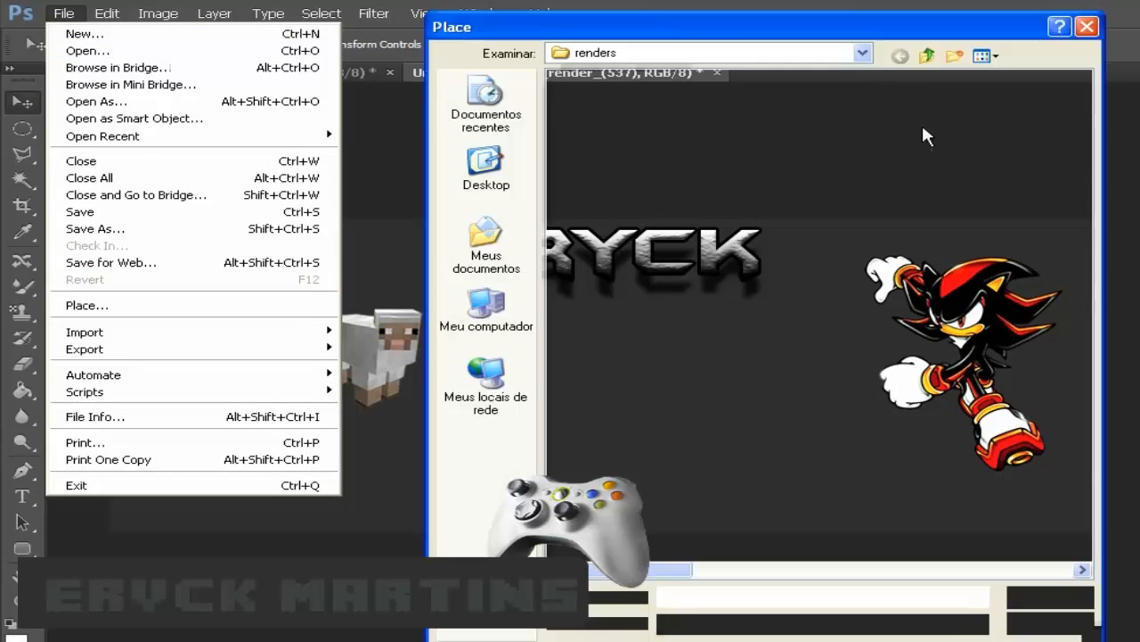
click(985, 56)
click(1002, 78)
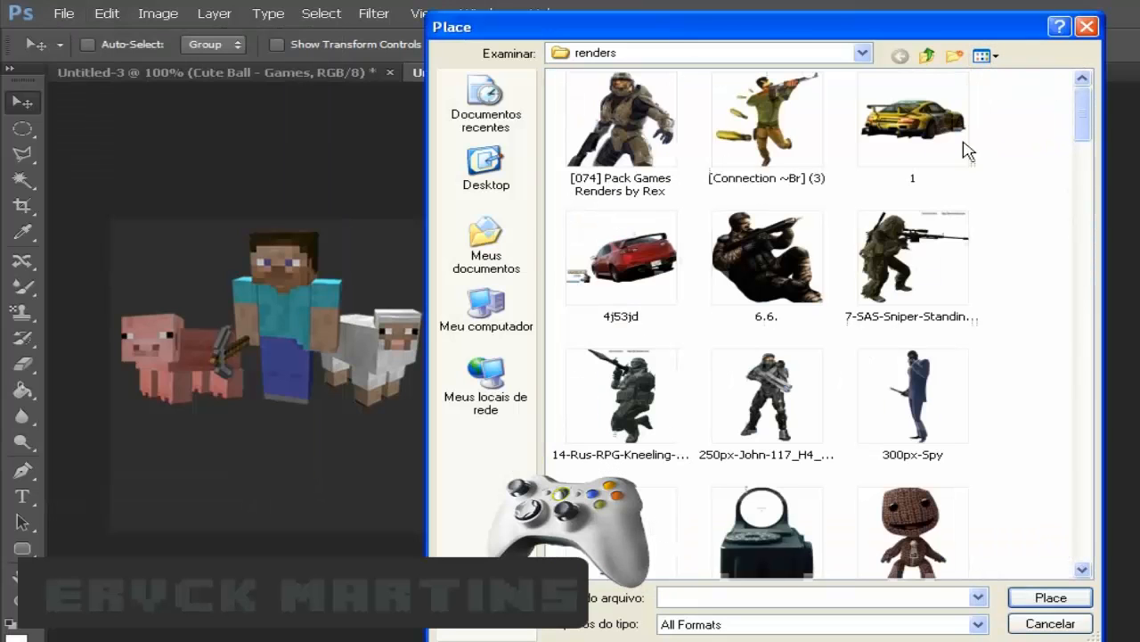
drag(1084, 111, 1087, 283)
double_click(773, 355)
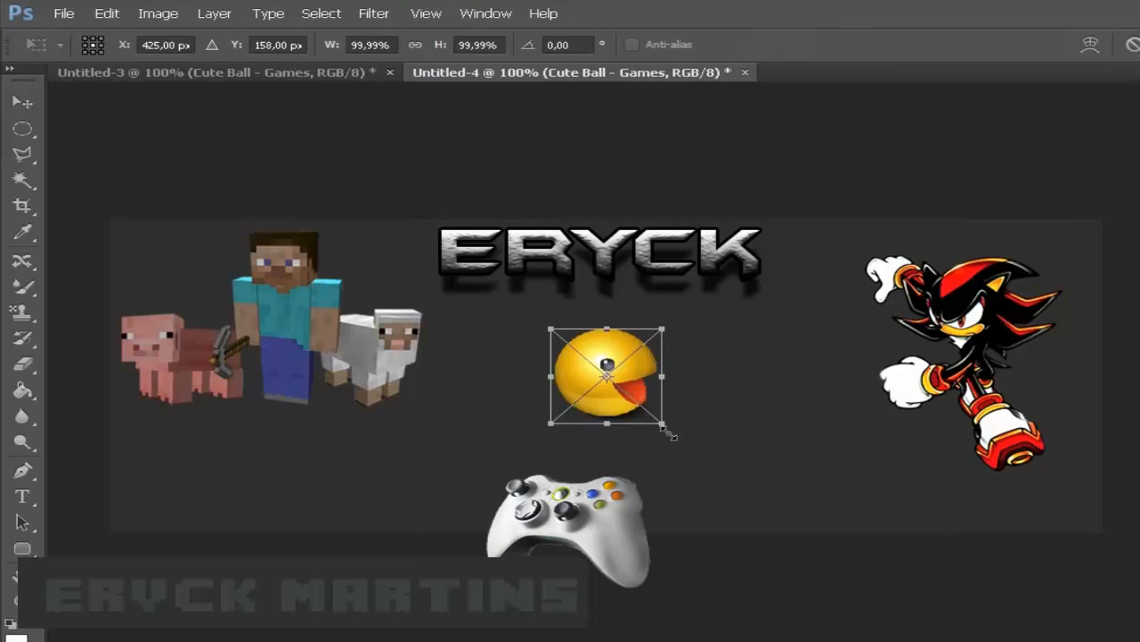
- Enlarge the Pac-Man ball in the centre and commit the placement
drag(668, 433, 705, 469)
drag(548, 465, 527, 484)
drag(613, 484, 613, 488)
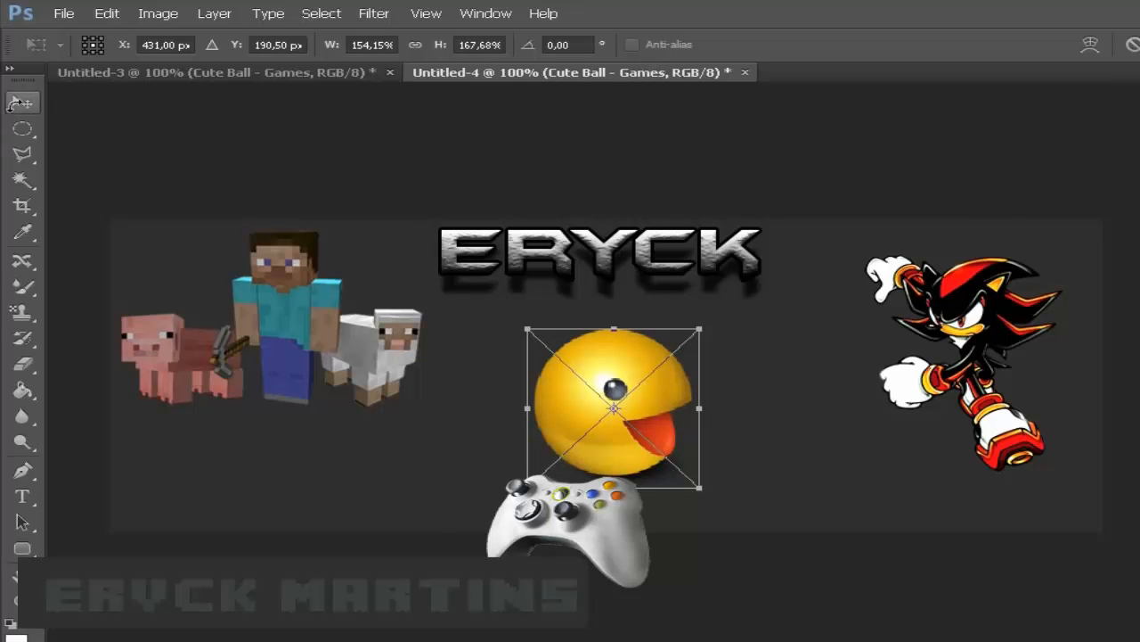
click(25, 104)
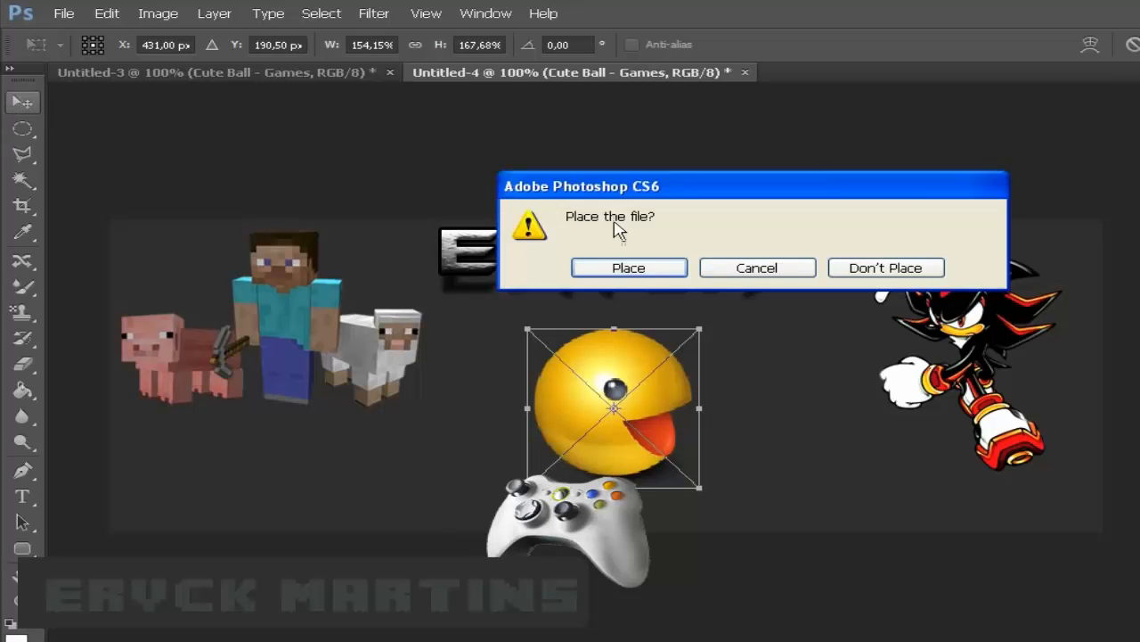
click(579, 265)
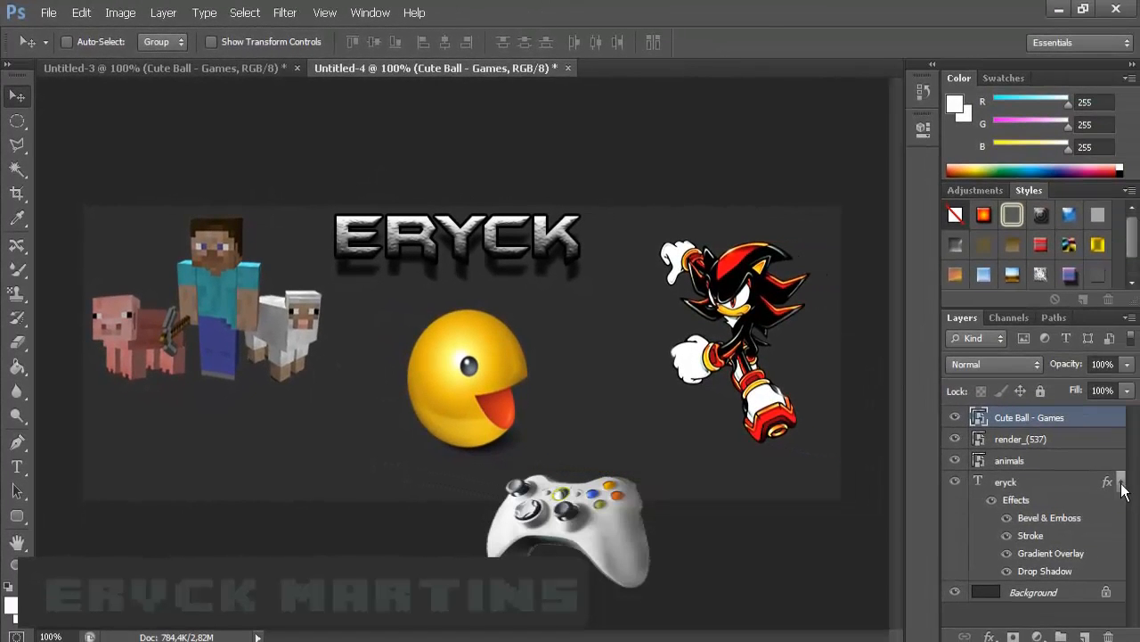
- Reopen the eryck layer's drop shadow and set it to 86° angle, 18 px distance
click(1122, 483)
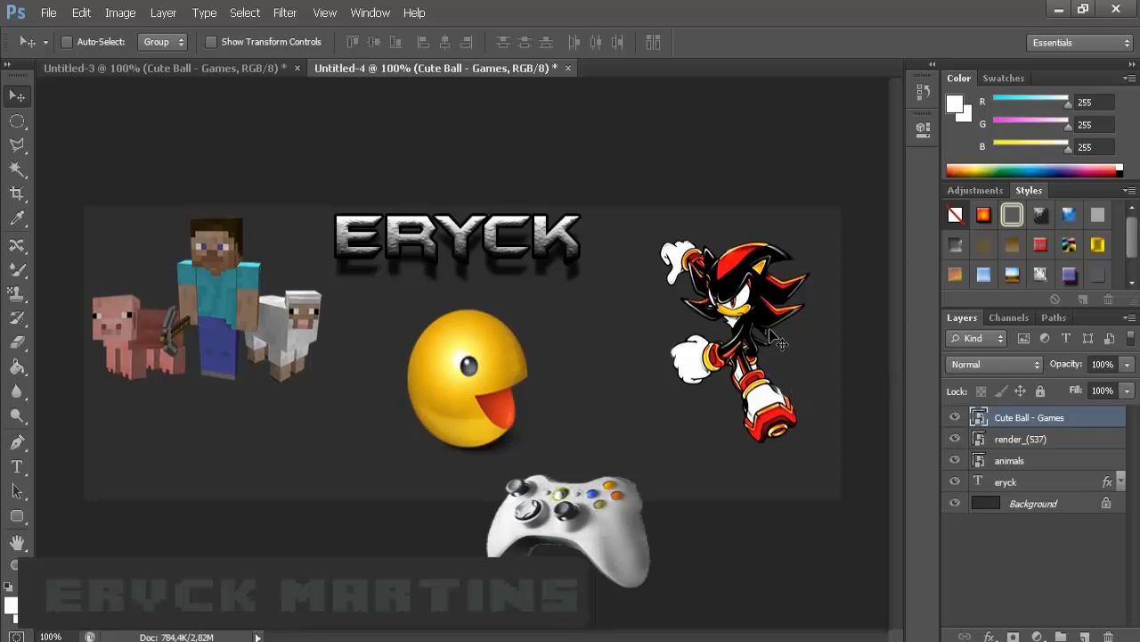
click(1026, 489)
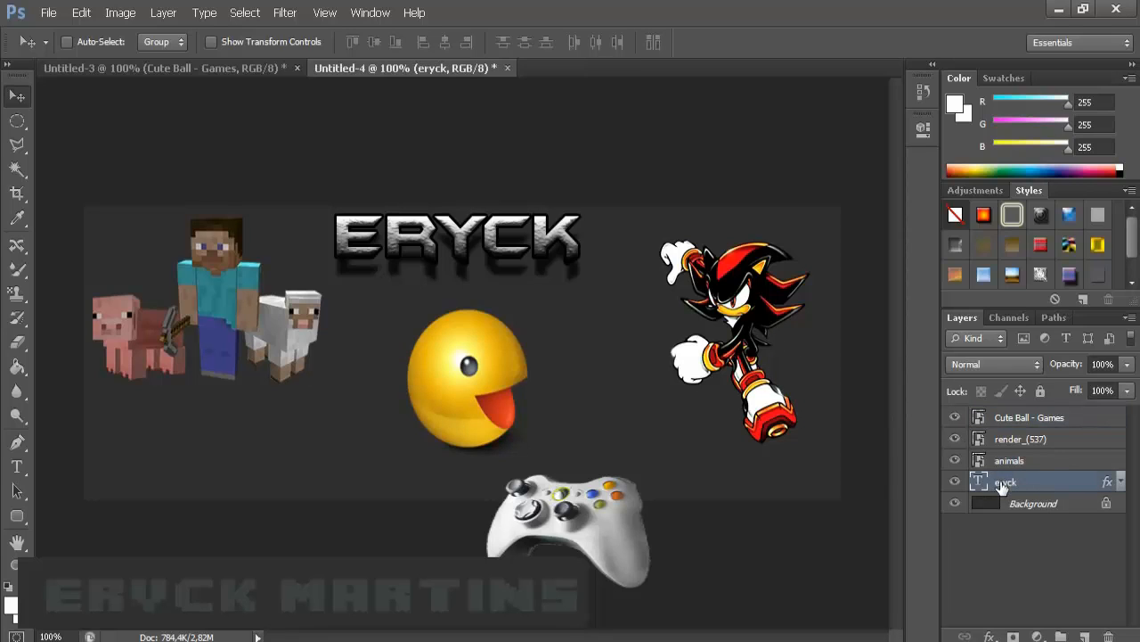
right_click(1060, 479)
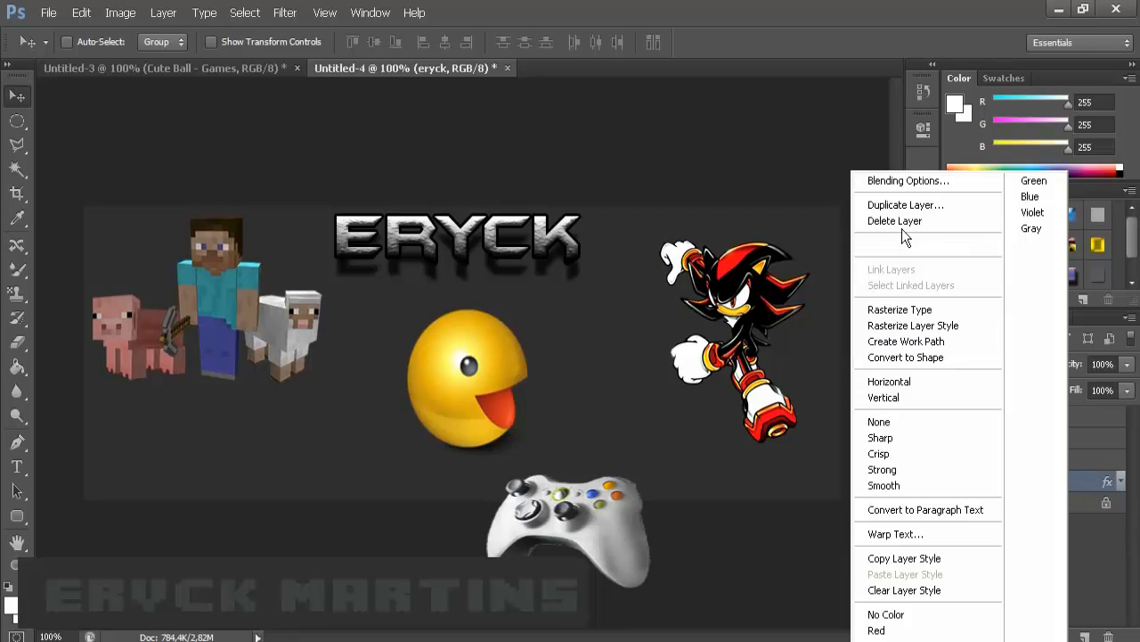
click(891, 180)
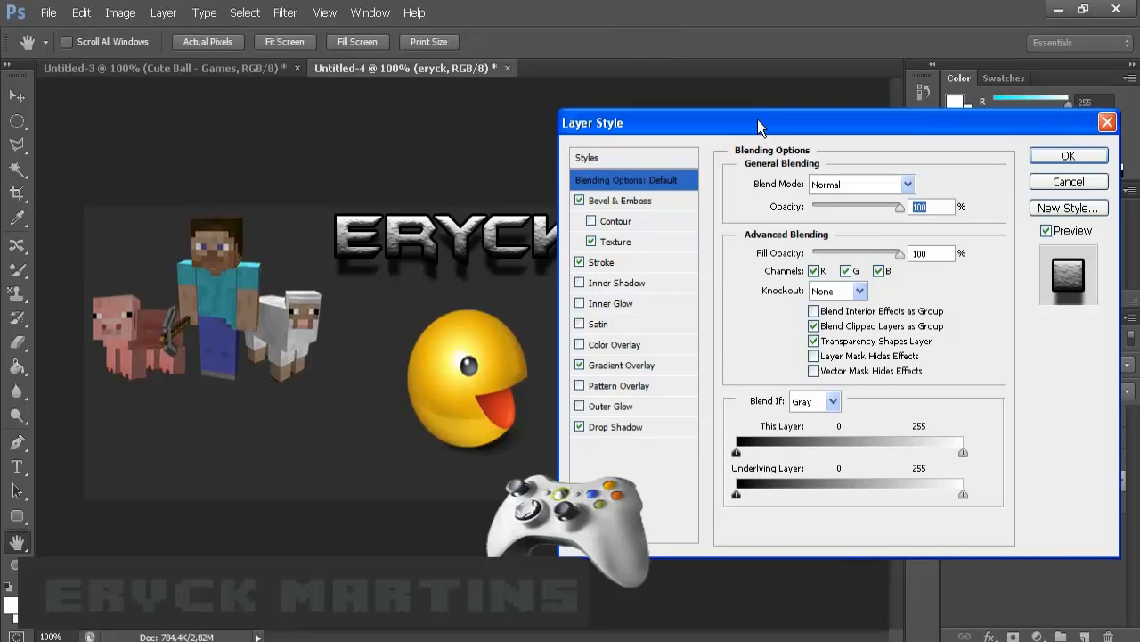
click(697, 448)
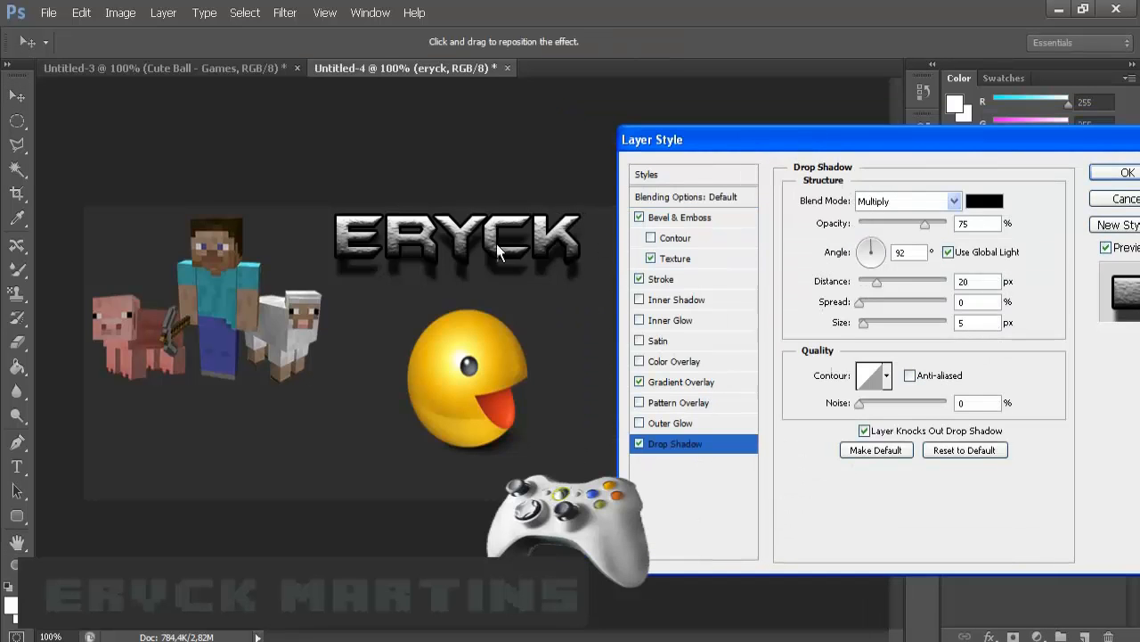
mouse_move(501, 253)
mouse_down()
mouse_move(493, 294)
mouse_move(496, 255)
mouse_up()
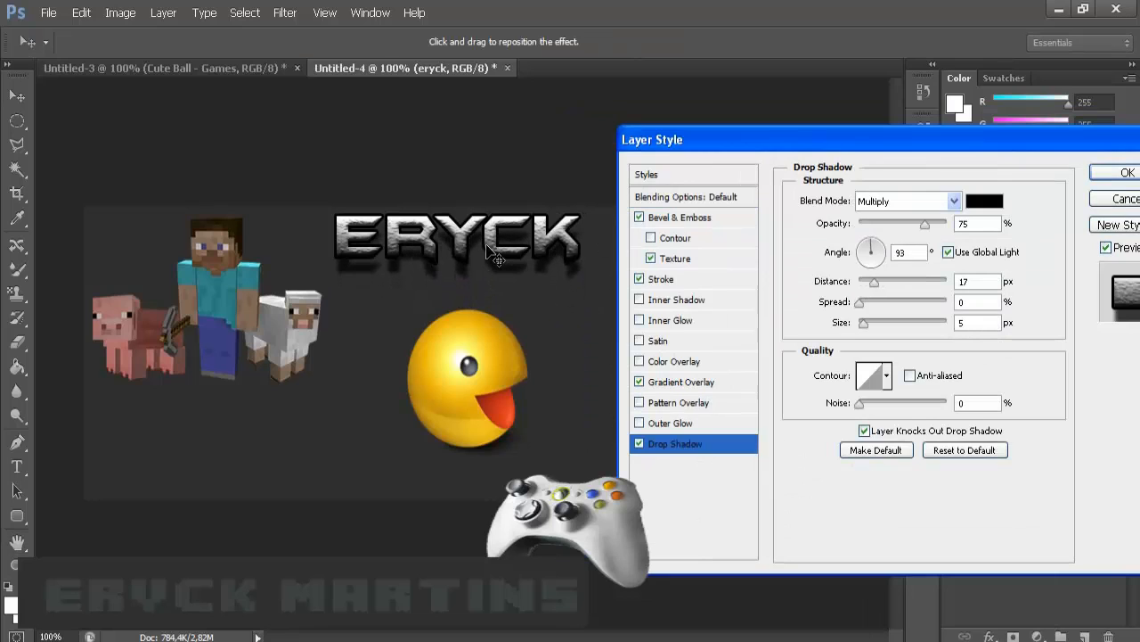
click(1127, 172)
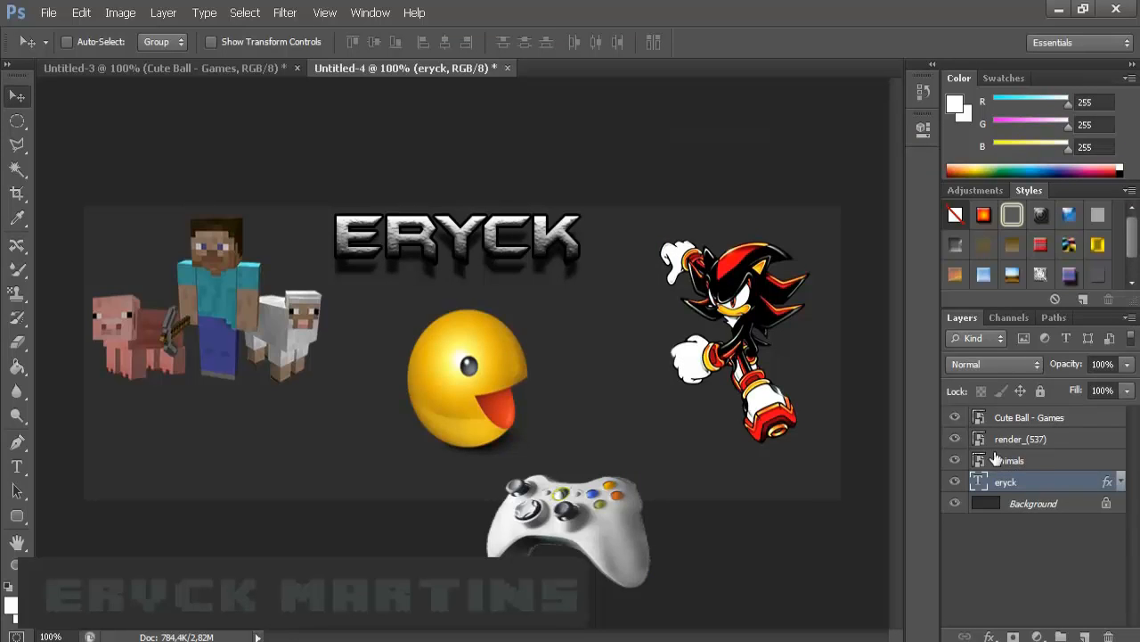
- Add a drop shadow to the animals layer at 131°, 24 px distance, 75% opacity
click(1022, 461)
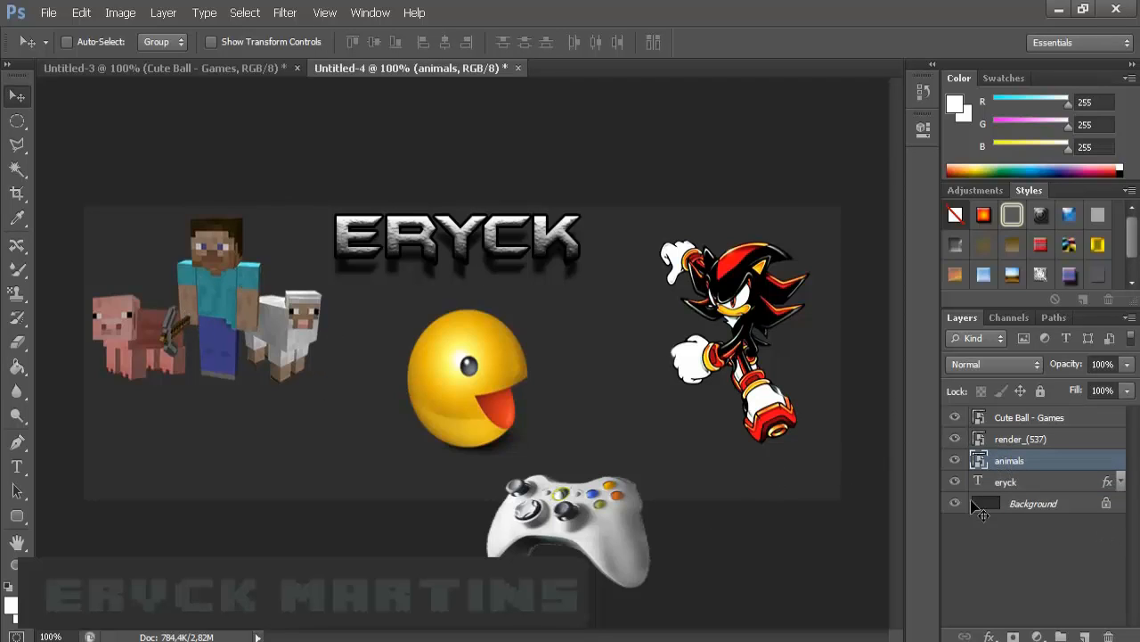
right_click(1086, 462)
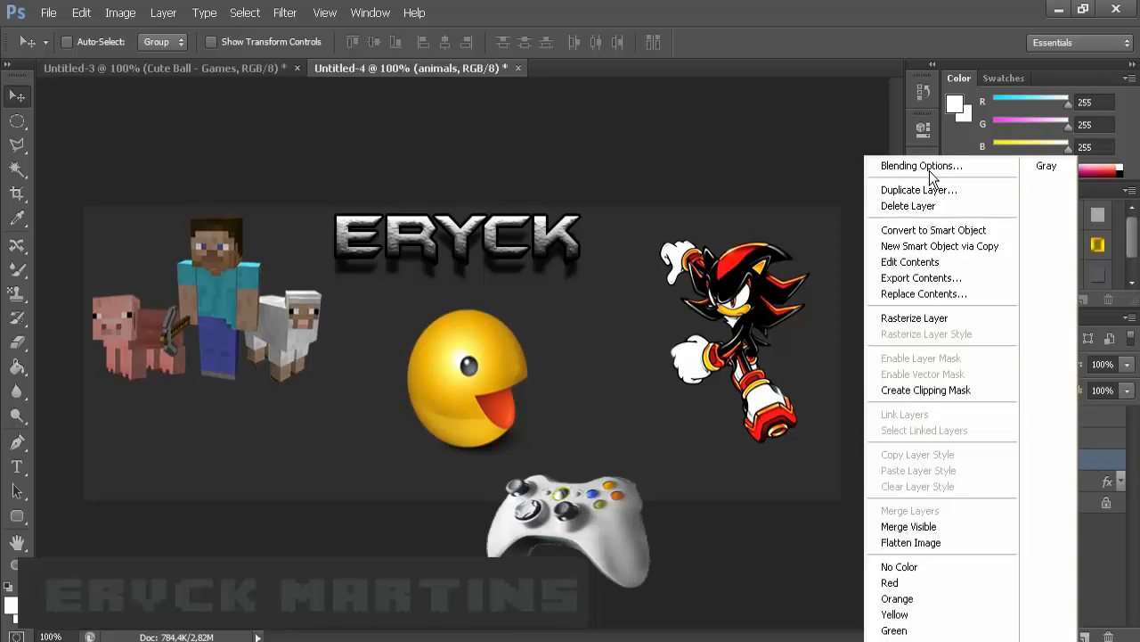
click(929, 170)
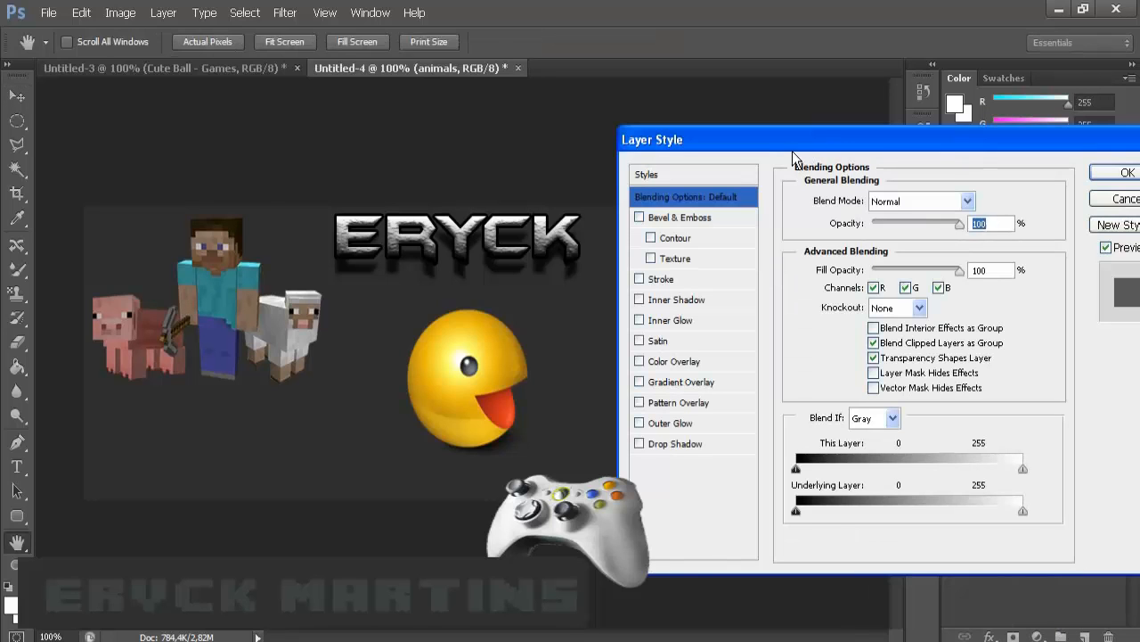
drag(792, 149, 851, 182)
click(732, 458)
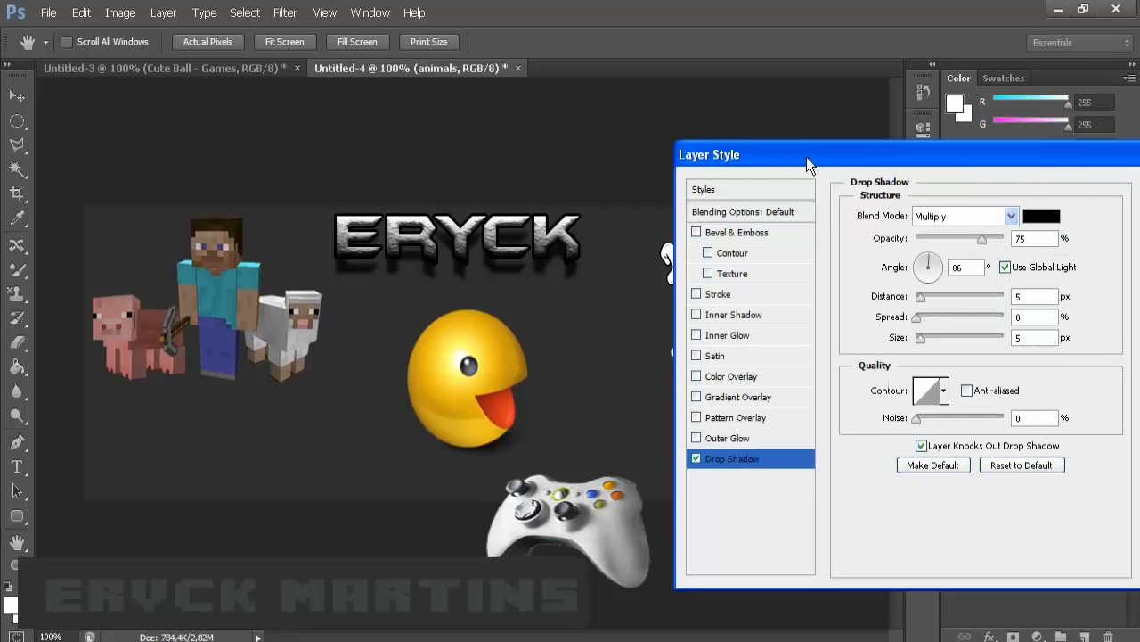
drag(785, 153, 743, 148)
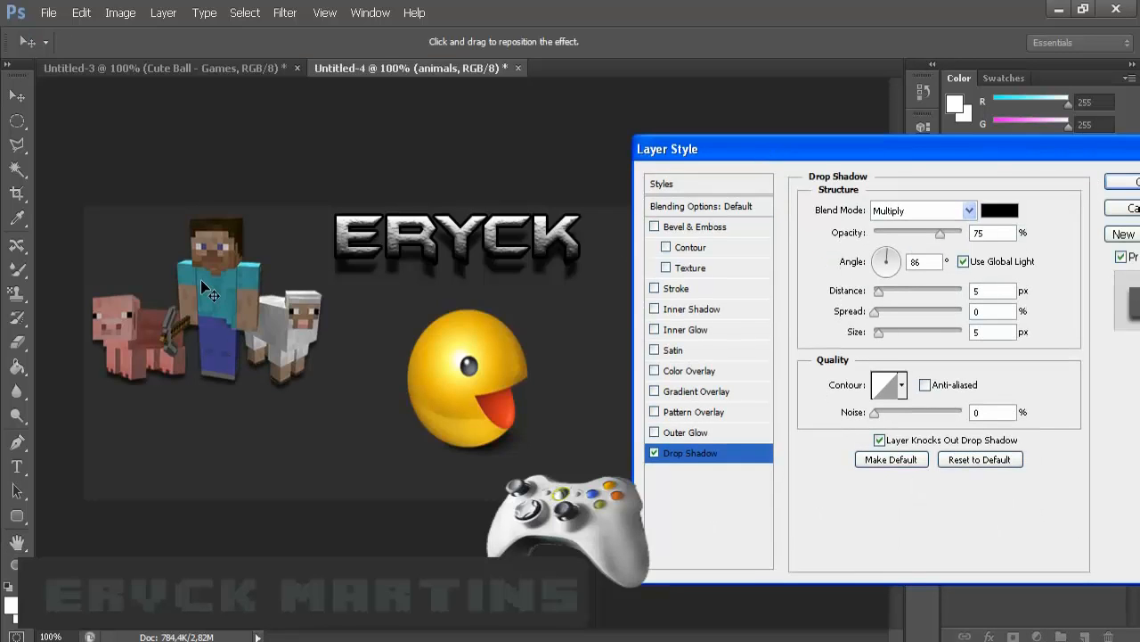
mouse_move(202, 281)
mouse_down()
mouse_move(202, 303)
mouse_move(248, 291)
mouse_move(203, 291)
mouse_move(213, 303)
mouse_move(215, 292)
mouse_up()
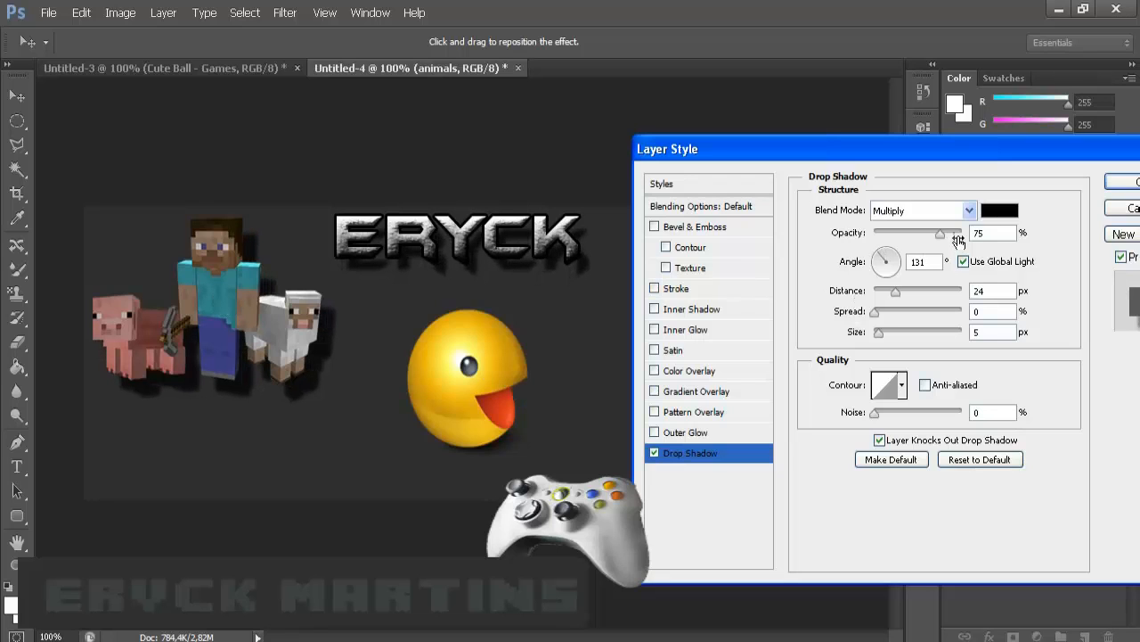
click(1121, 182)
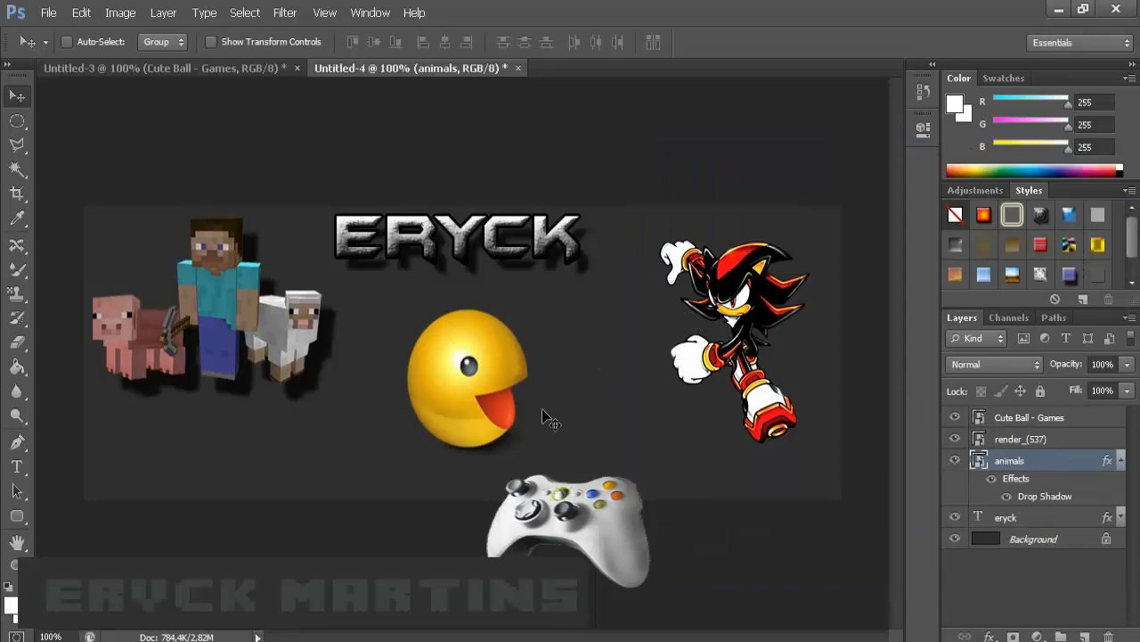
click(1122, 461)
- Add a drop shadow to the Cute Ball - Games layer: 122°, 20 px distance, 5 px size
click(1021, 437)
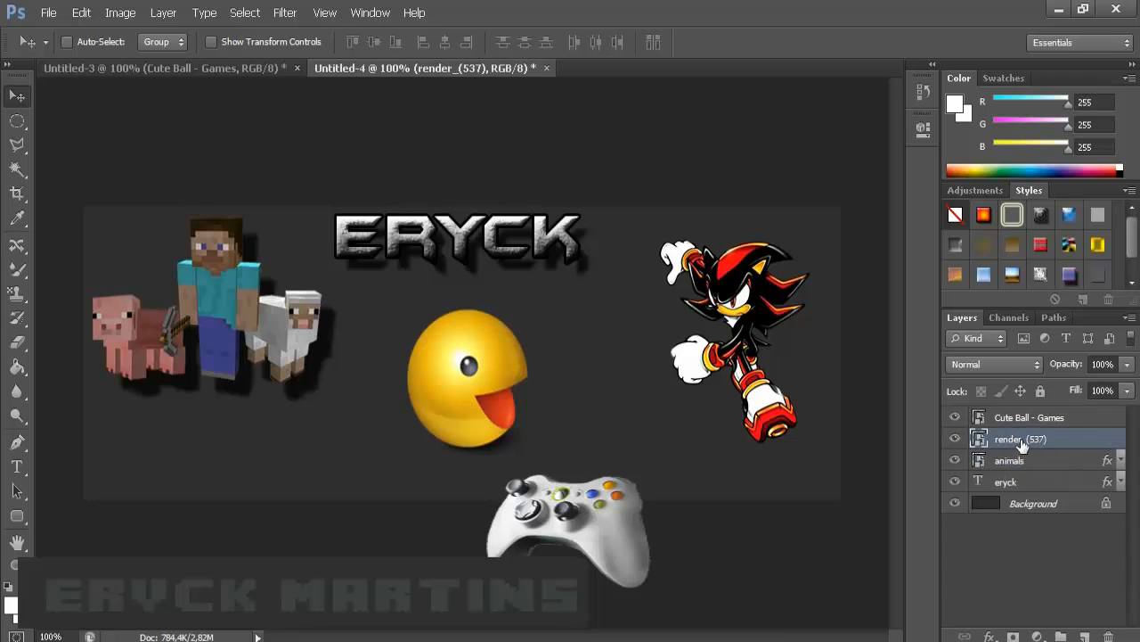
click(1040, 418)
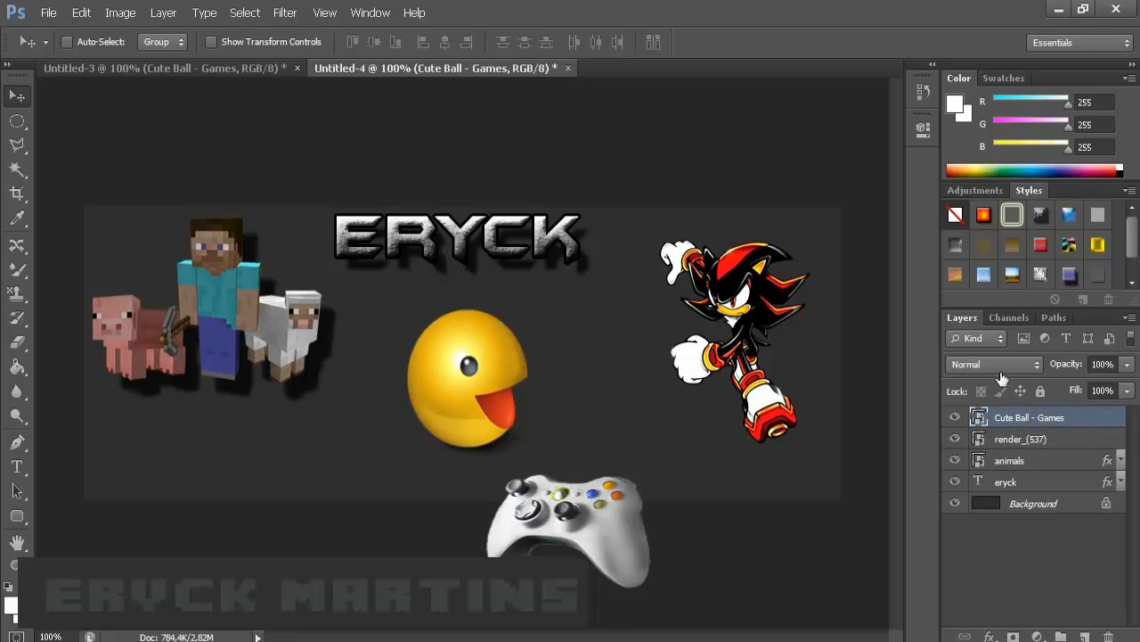
right_click(1083, 433)
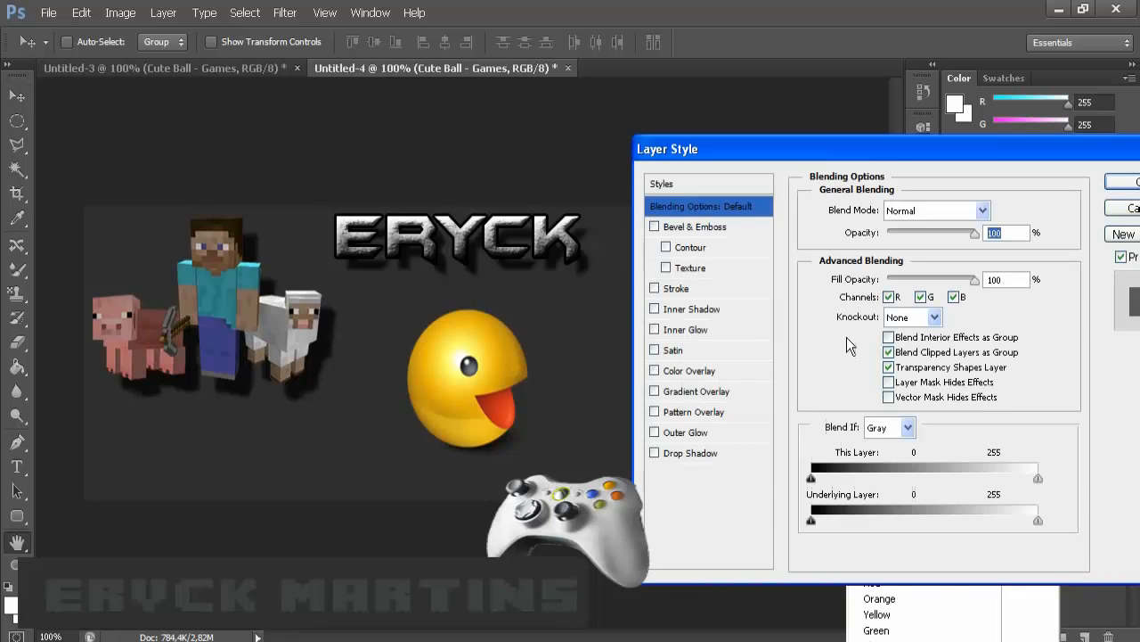
click(684, 454)
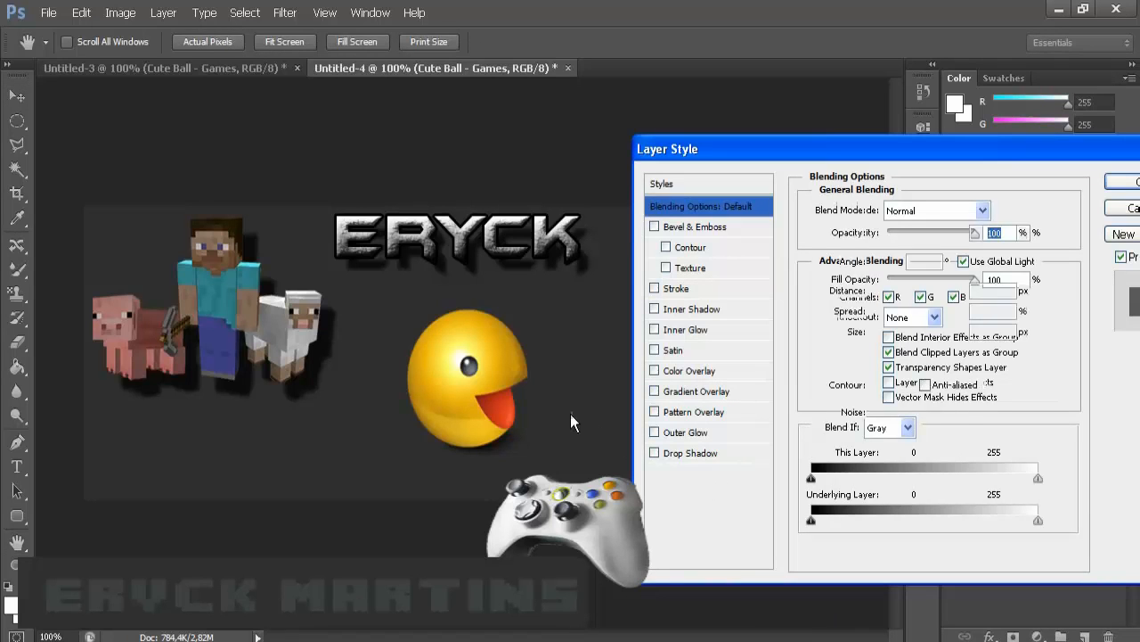
mouse_move(467, 401)
mouse_down()
mouse_move(461, 418)
mouse_move(466, 405)
mouse_up()
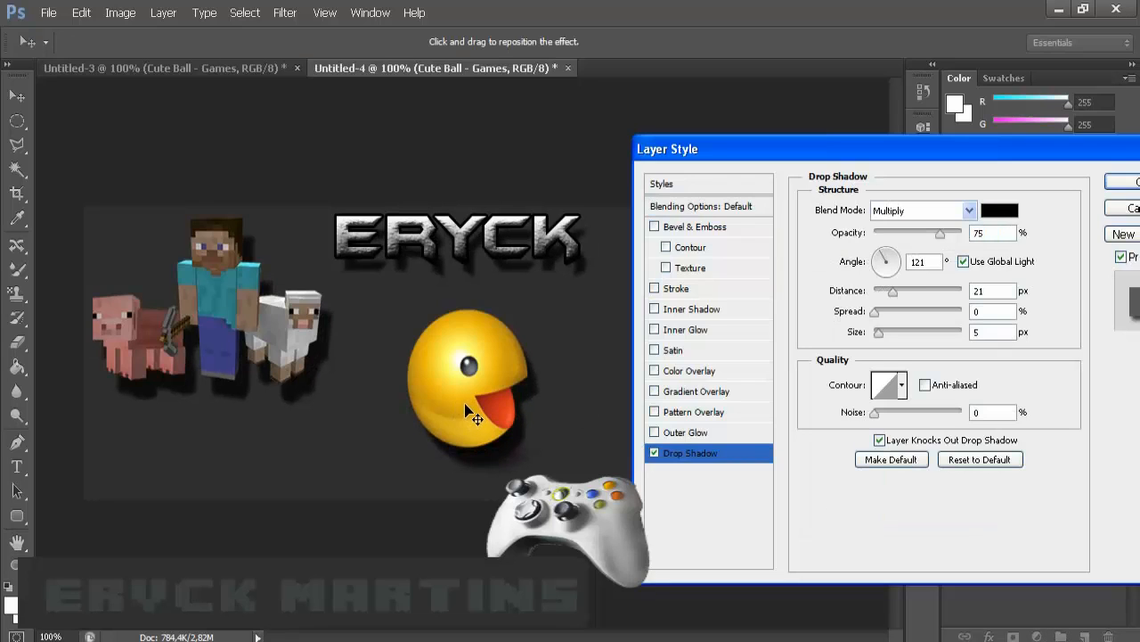
click(1127, 181)
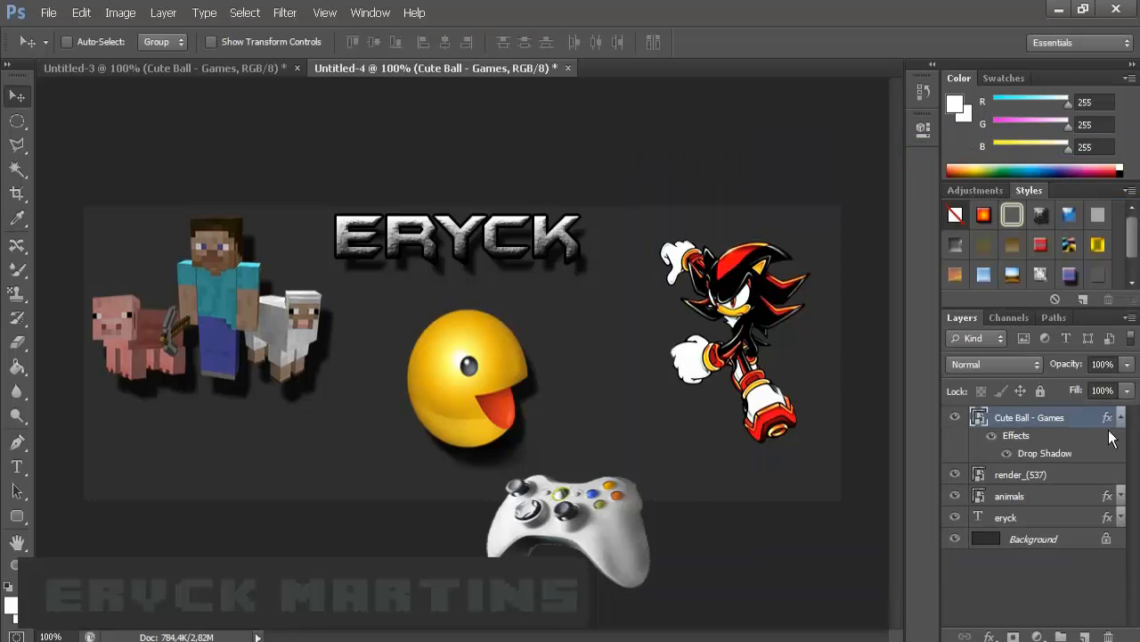
click(1120, 417)
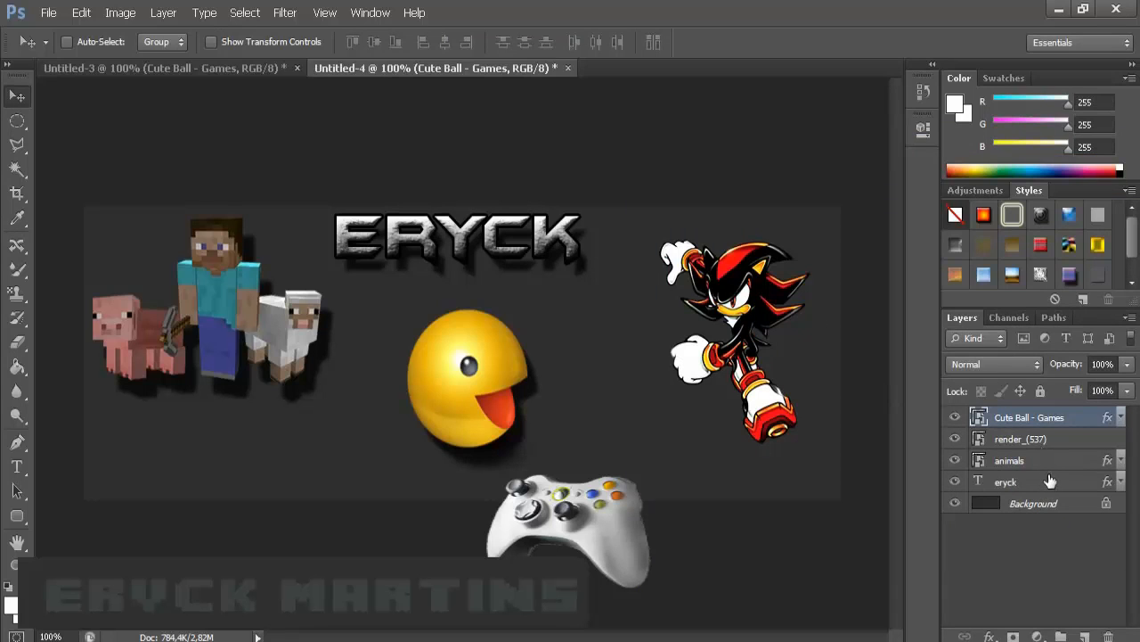
- Add a drop shadow to the render_(537) hedgehog layer, cast down and to the right
click(1015, 442)
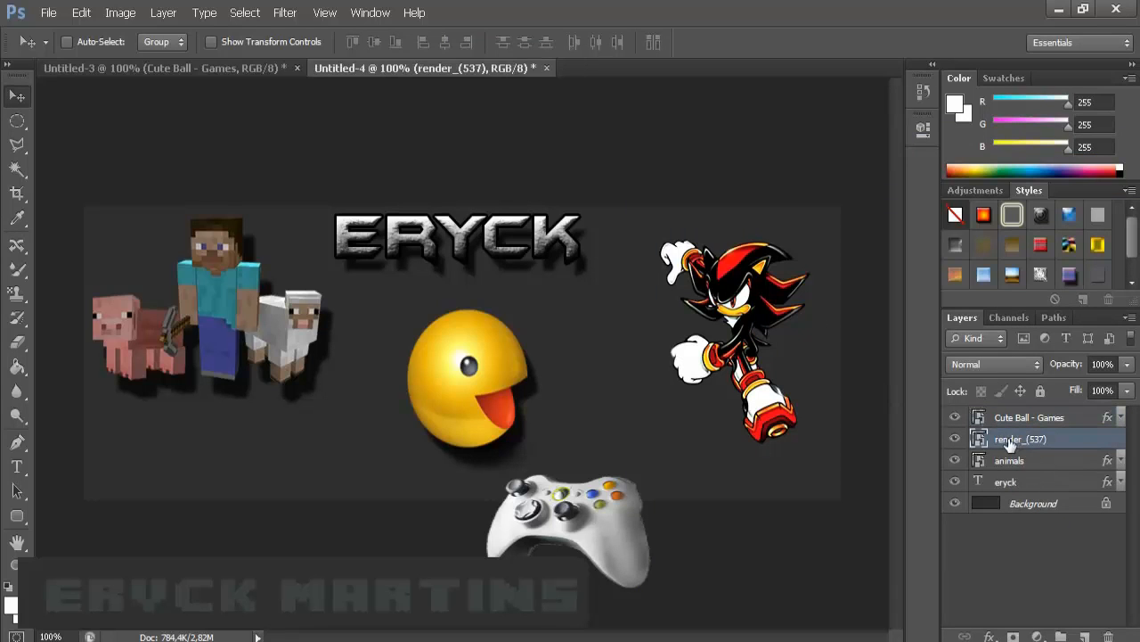
right_click(1071, 437)
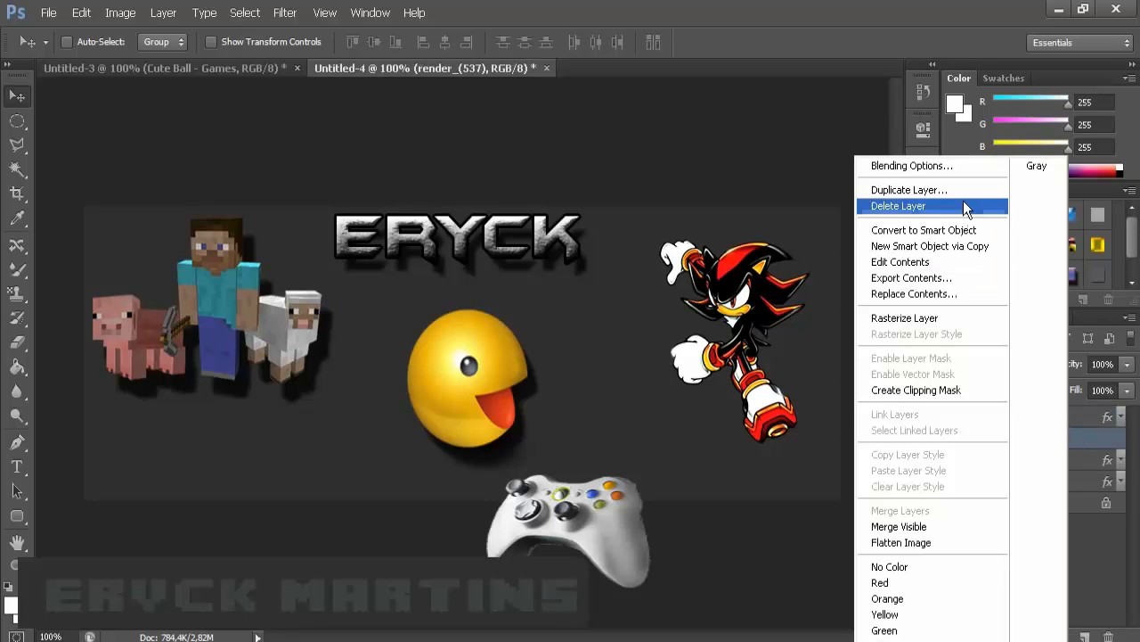
click(927, 166)
drag(717, 135, 207, 134)
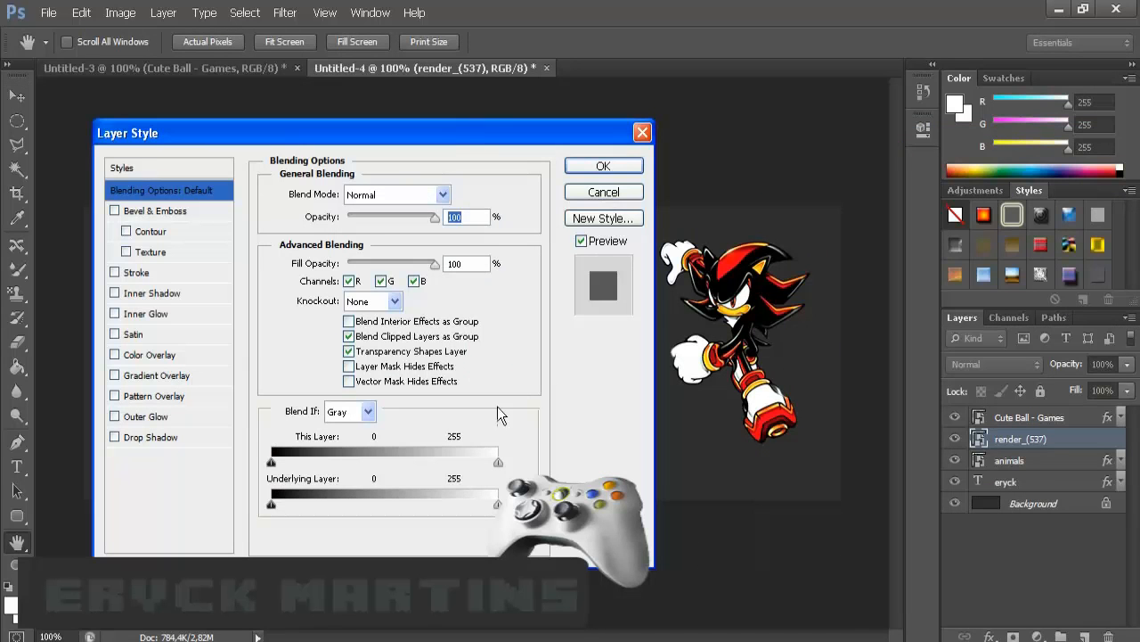
click(149, 438)
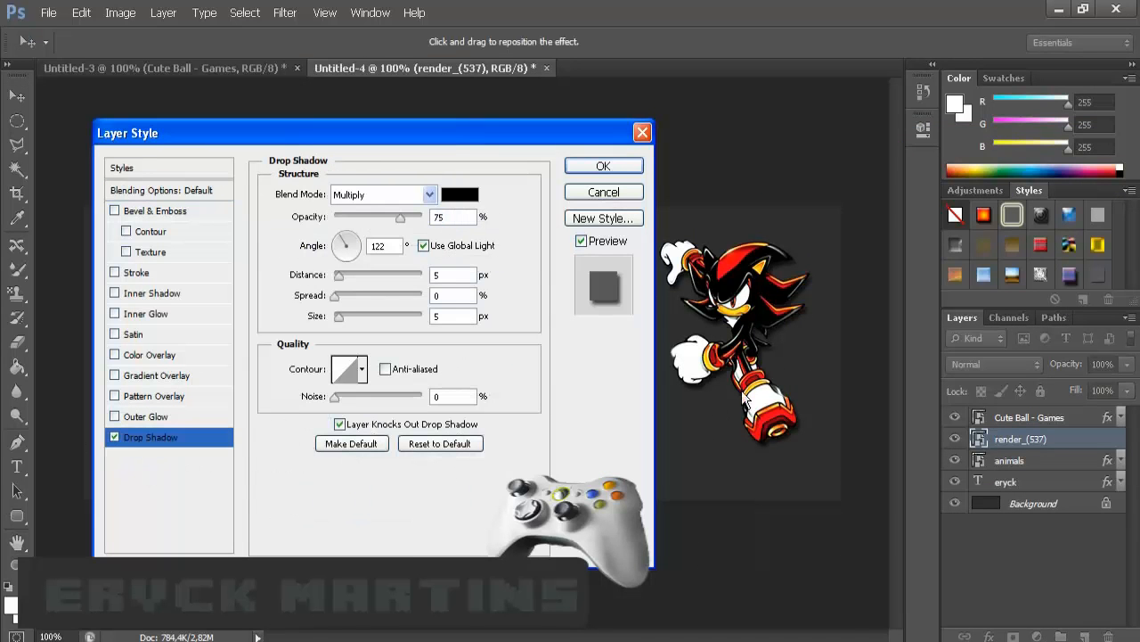
drag(767, 304, 771, 308)
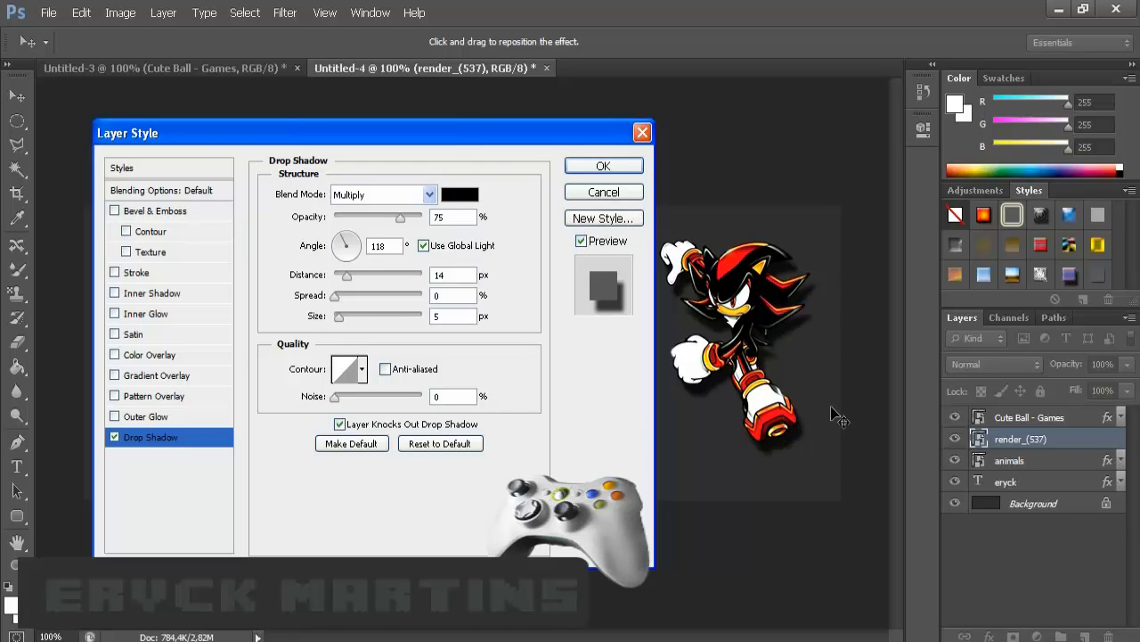
click(604, 168)
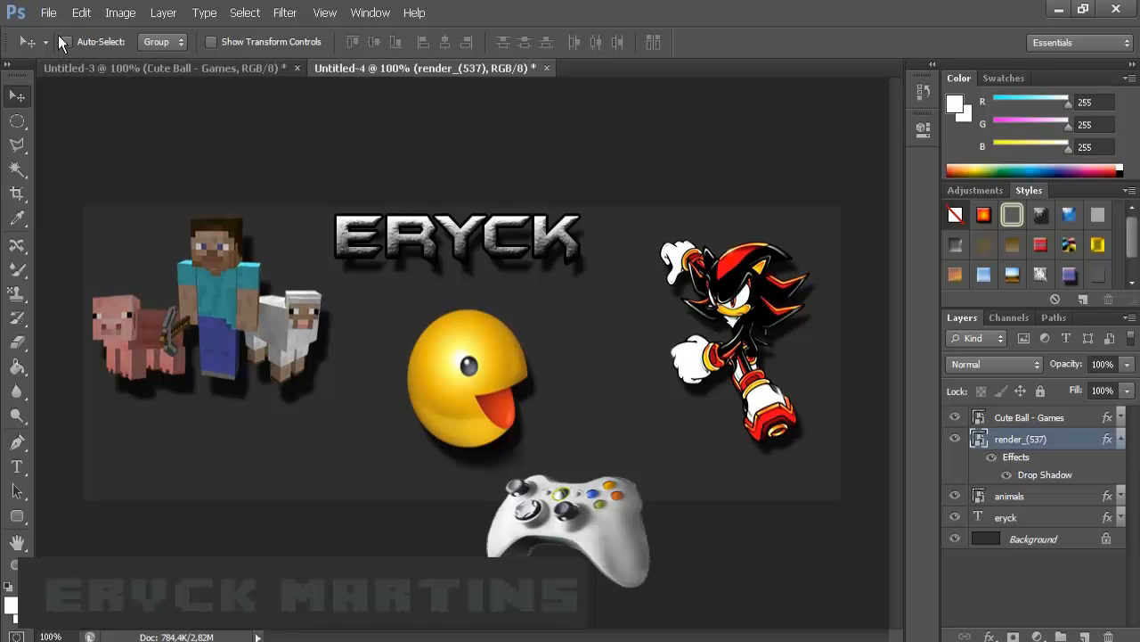
click(48, 12)
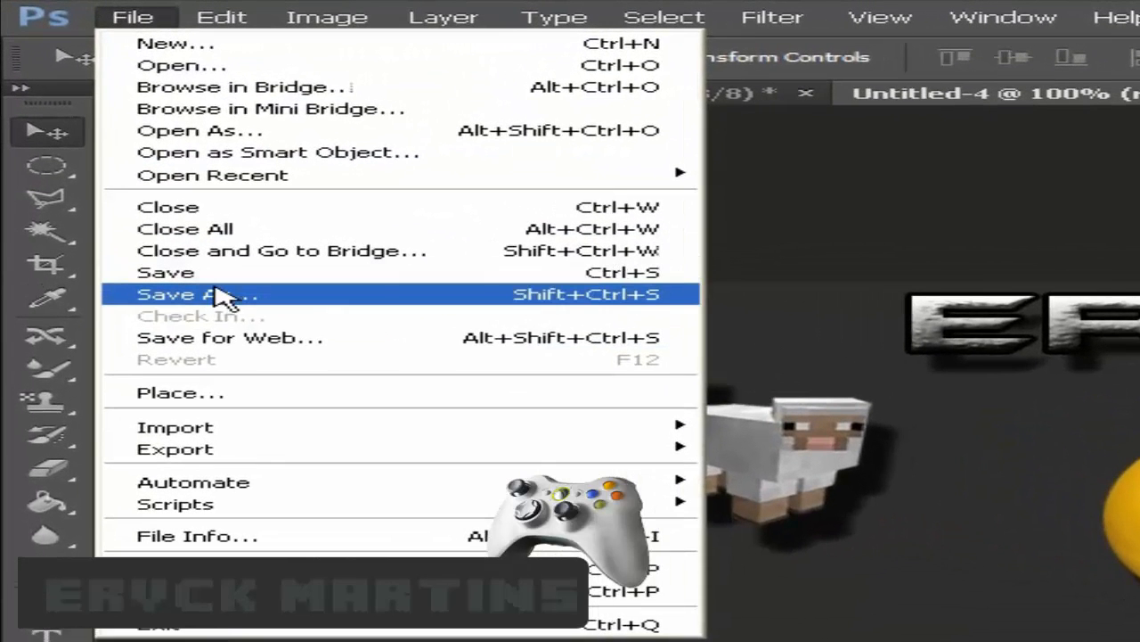
- Save the banner to the Desktop in PNG format as Untitled-4.png
click(276, 295)
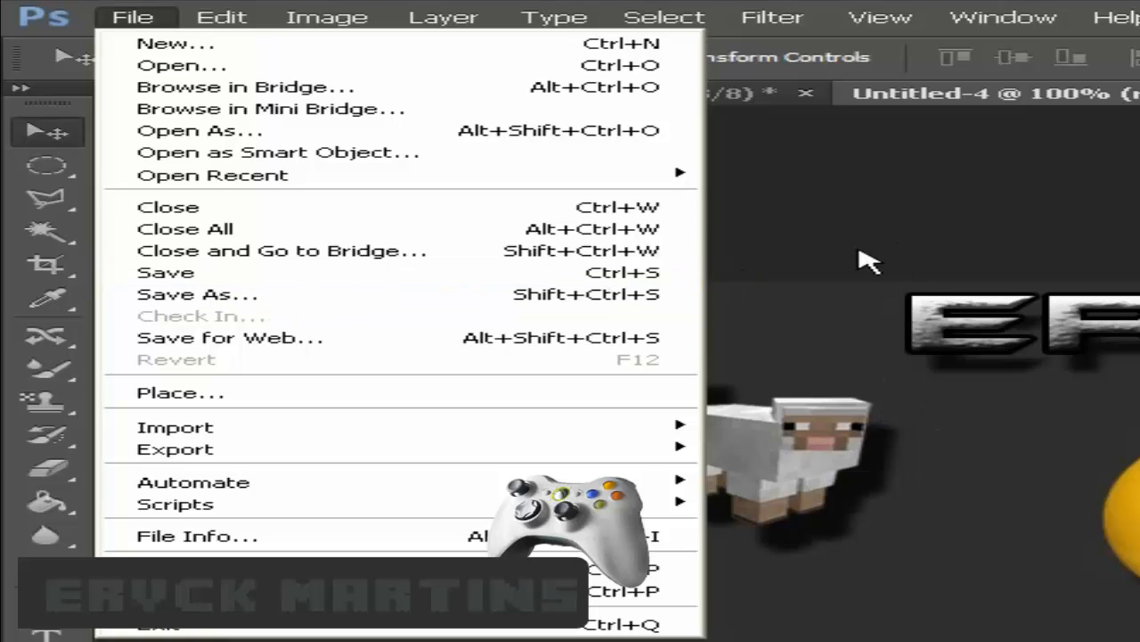
click(952, 242)
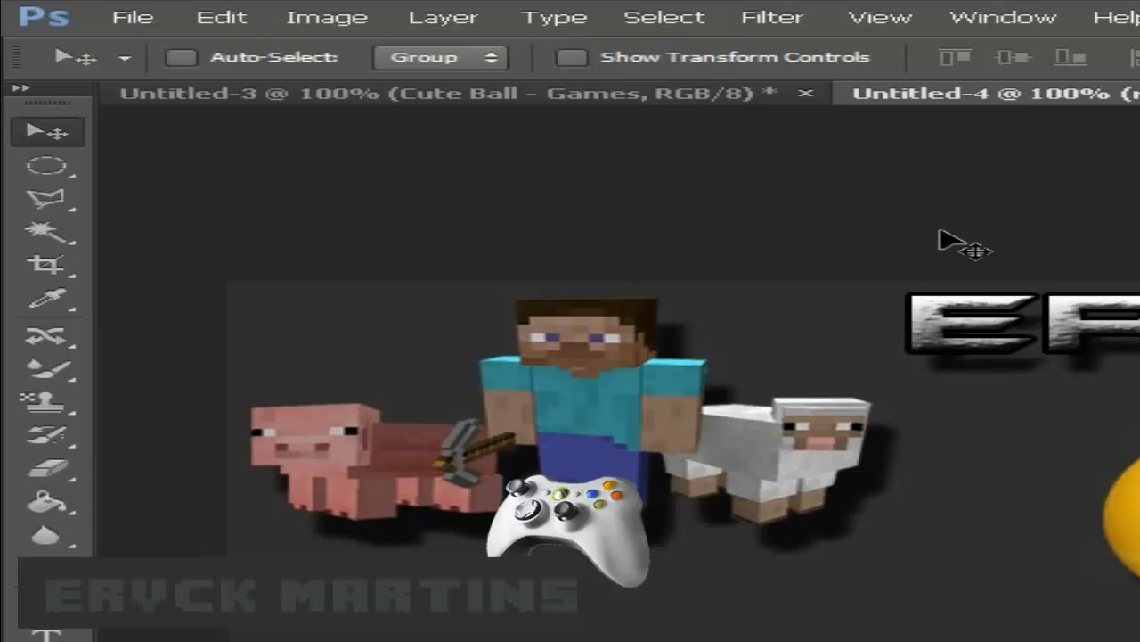
key(ctrl+shift+s)
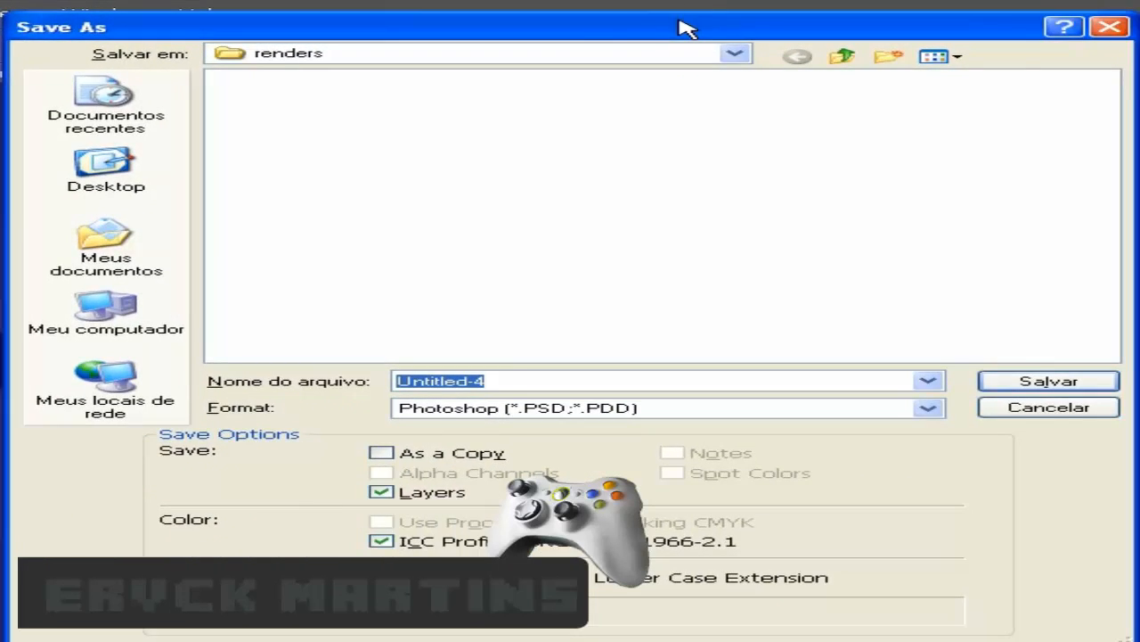
click(105, 167)
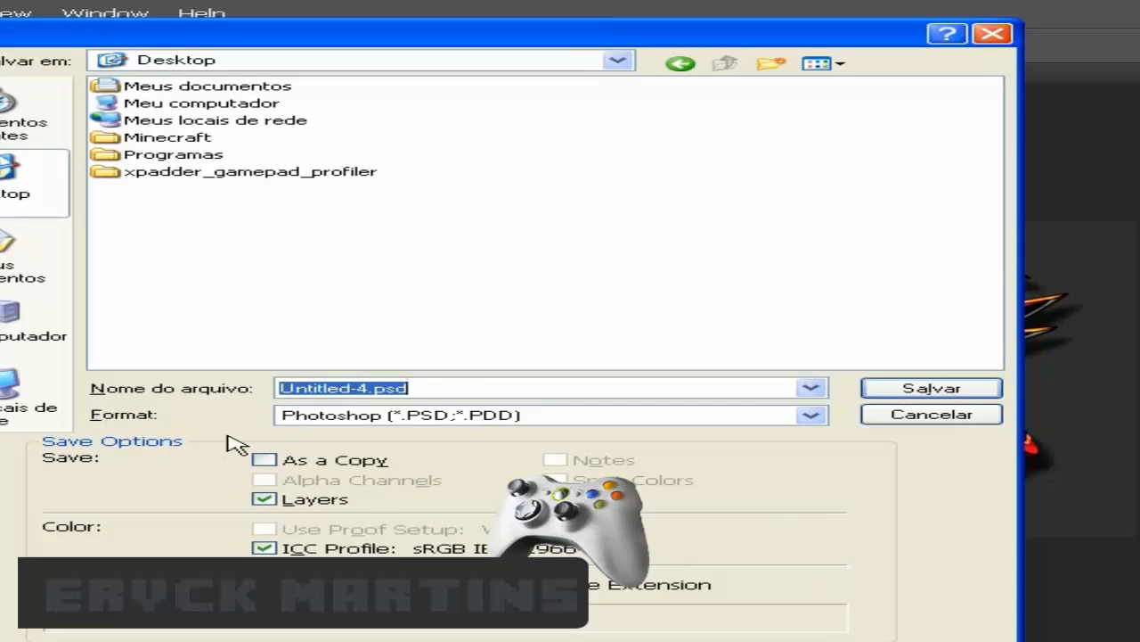
click(356, 415)
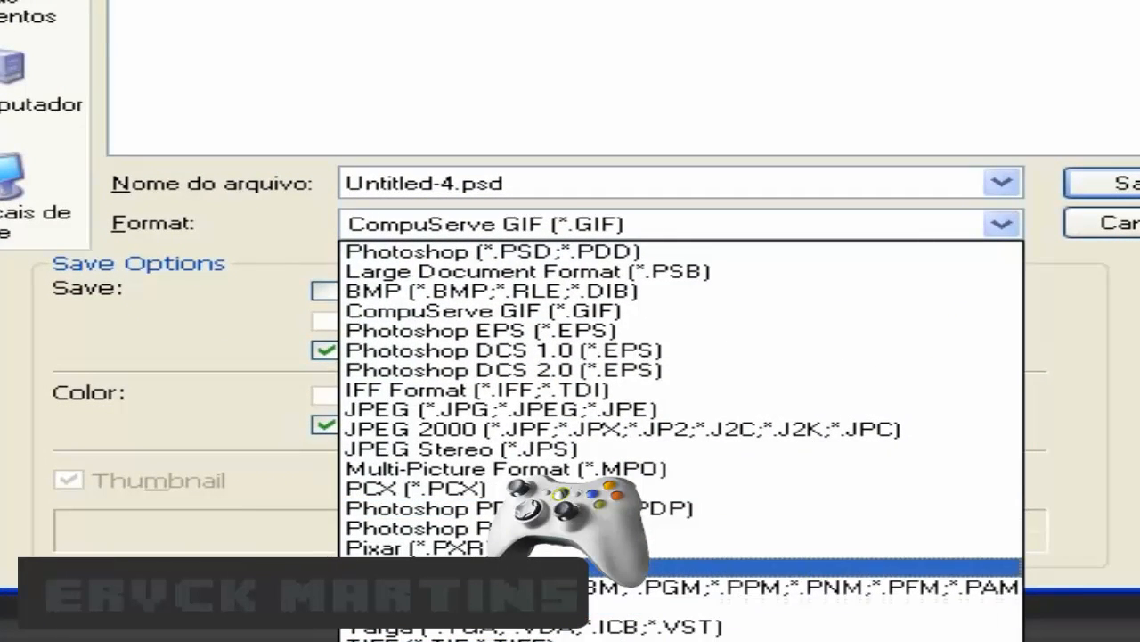
click(530, 567)
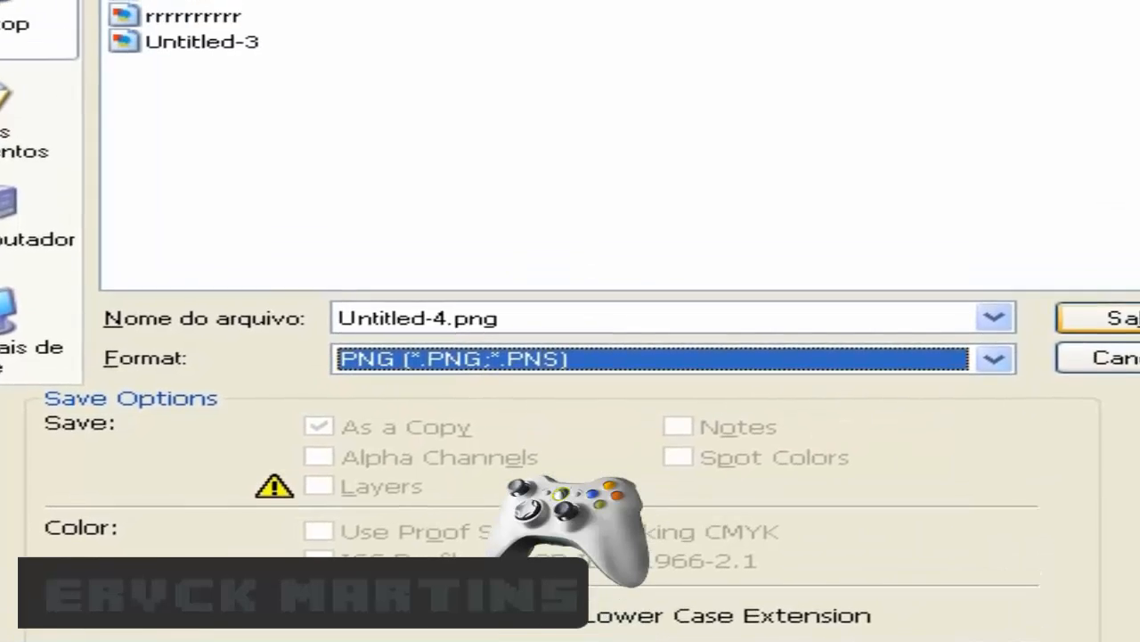
click(1111, 183)
click(820, 265)
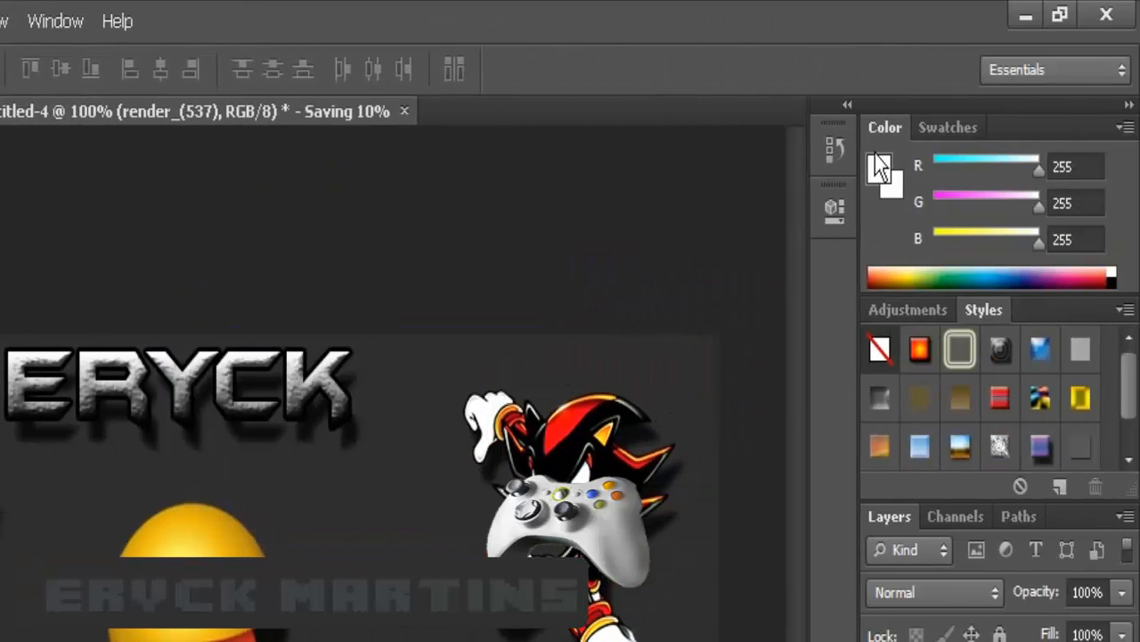
- Cancel quitting Photoshop, minimize it, and move the Untitled-4 PNG icon into open desktop space
click(1105, 15)
click(392, 411)
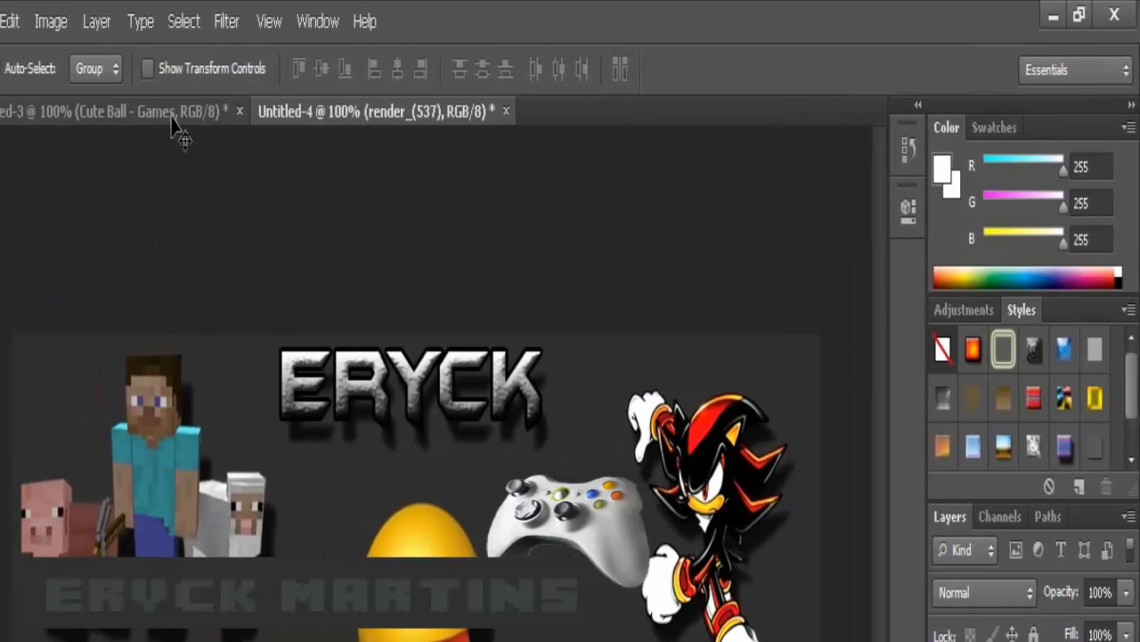
click(173, 116)
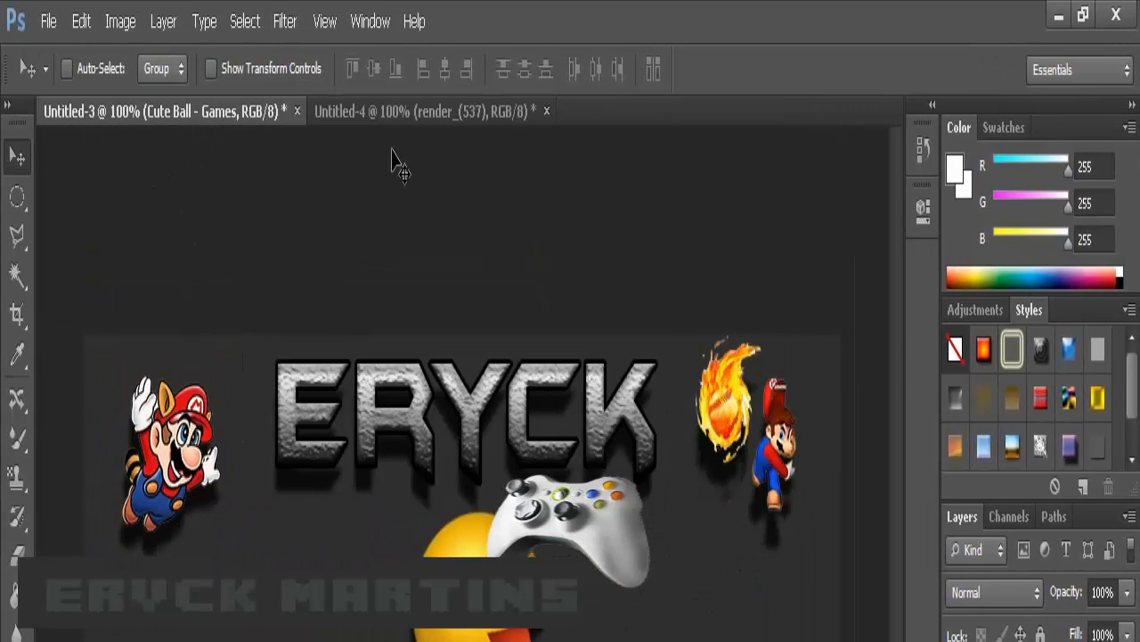
click(438, 120)
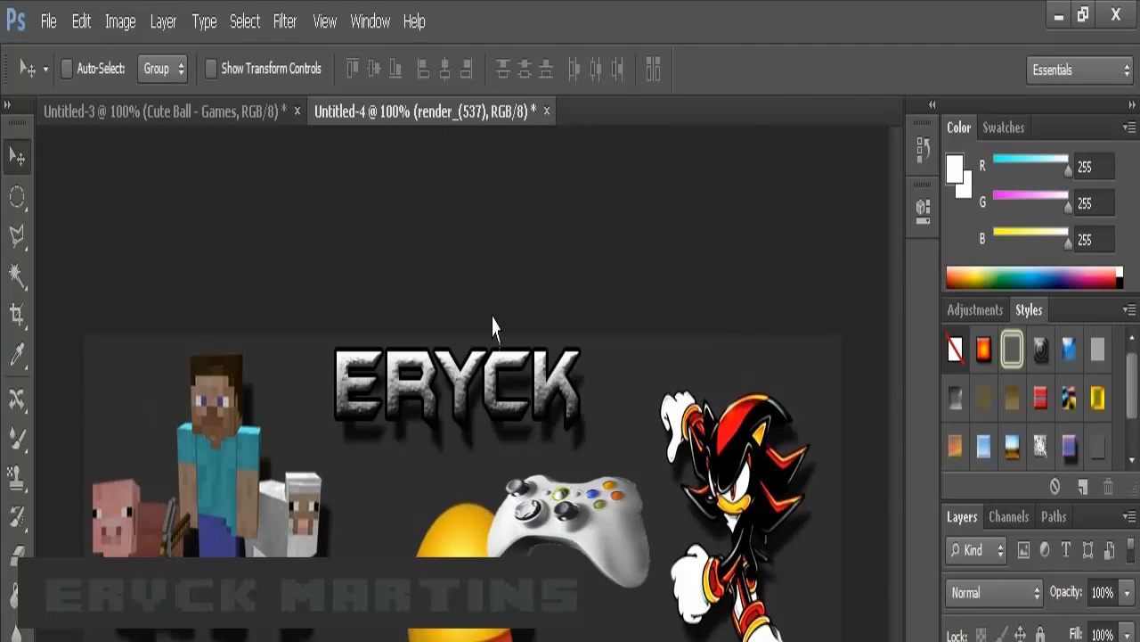
click(1057, 14)
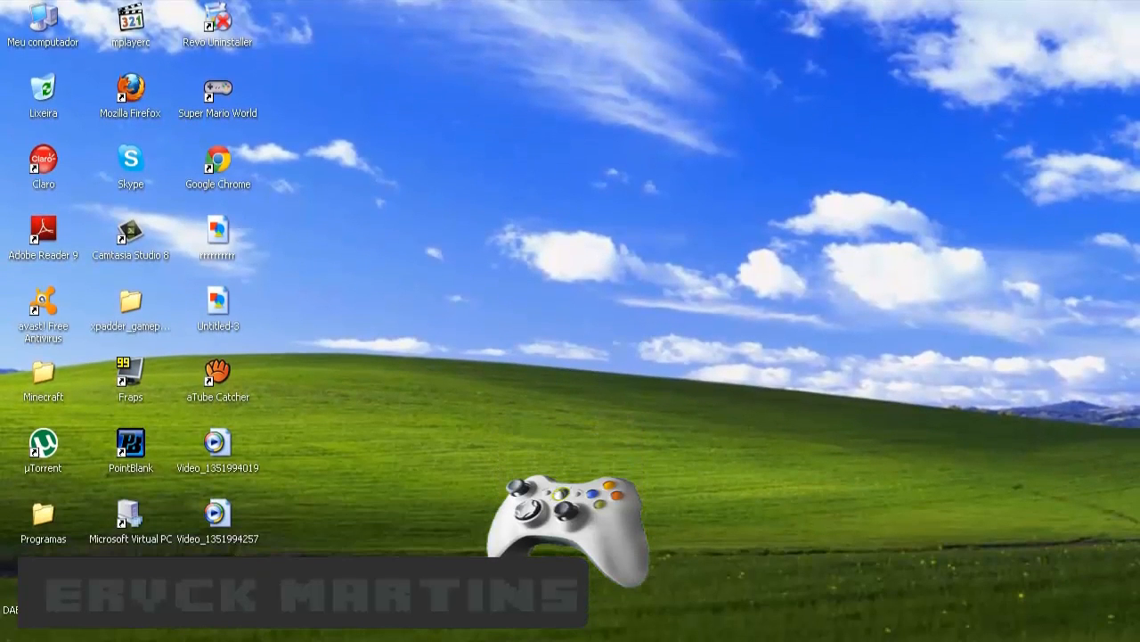
drag(236, 595, 432, 539)
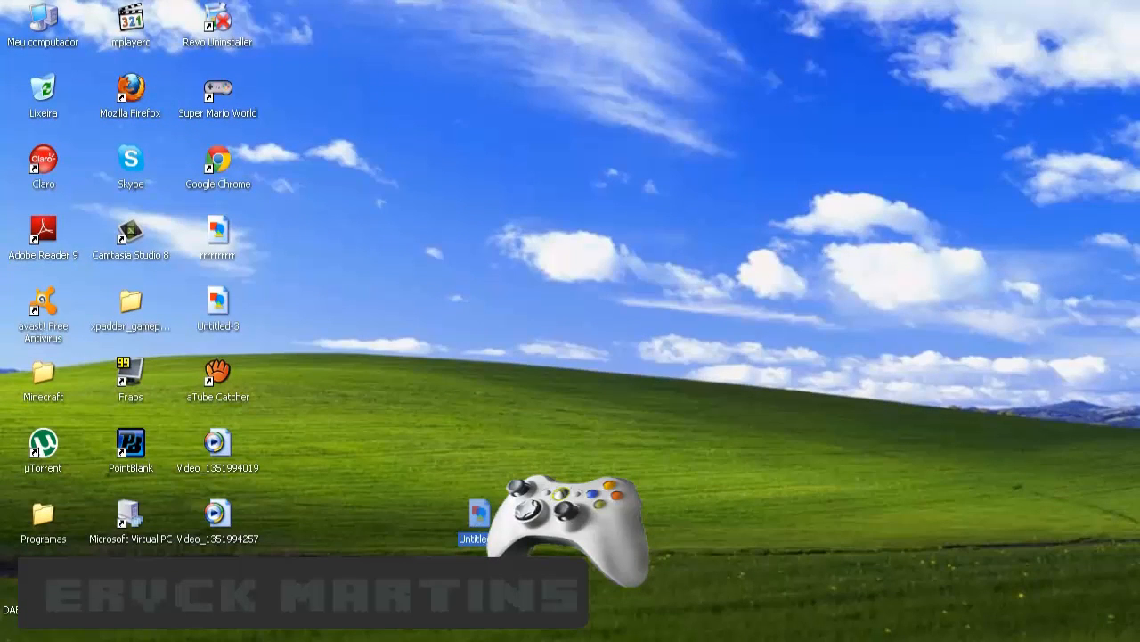
double_click(480, 525)
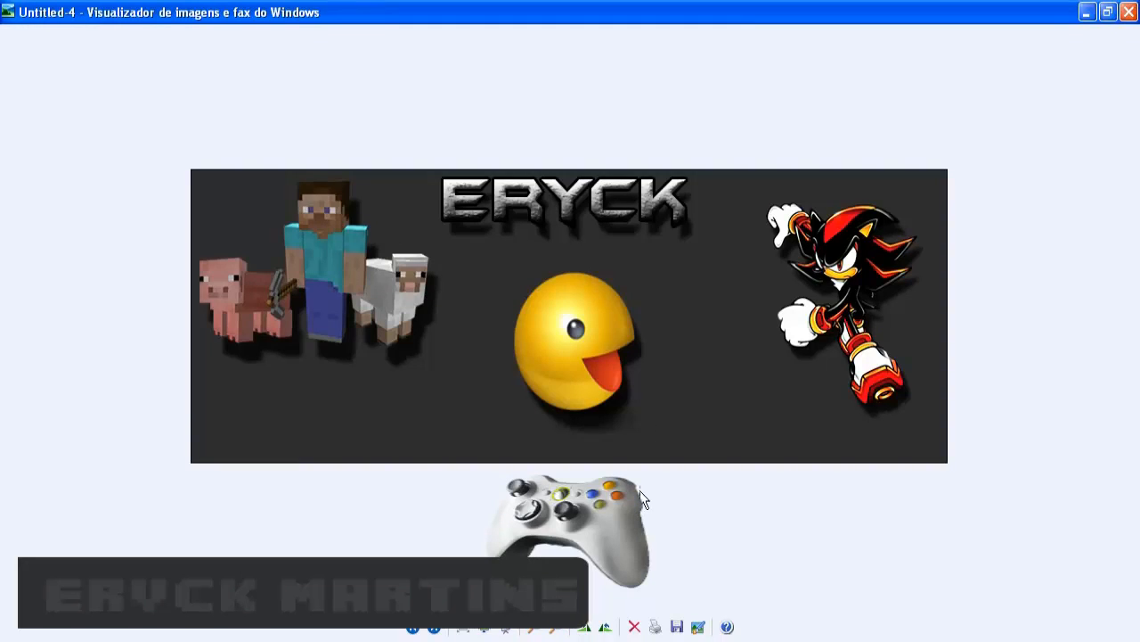
key(alt+F4)
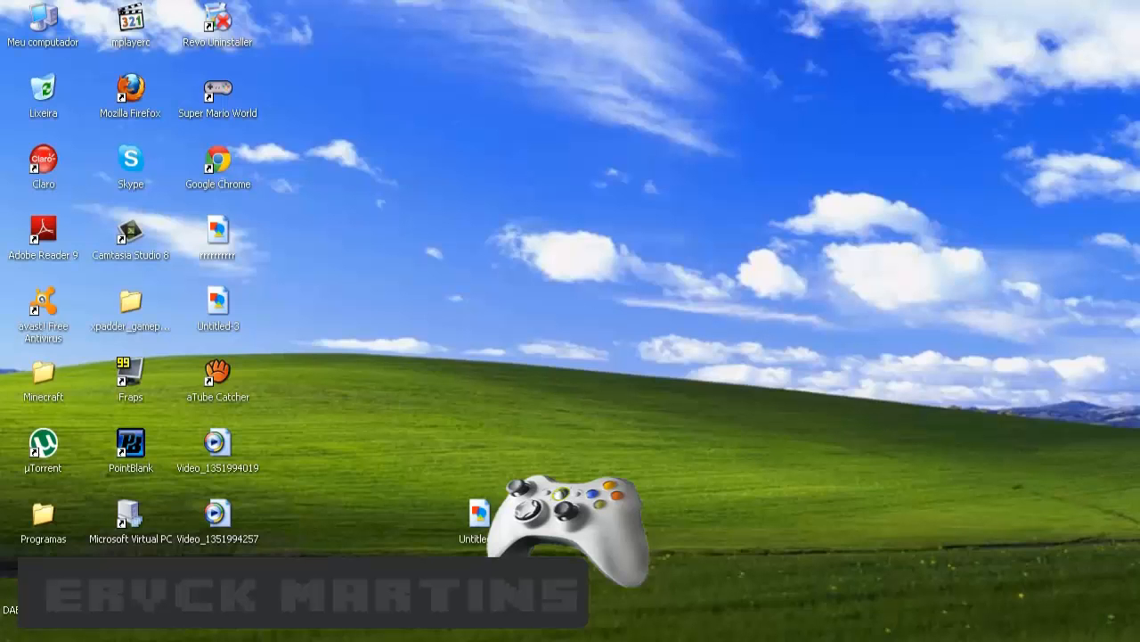
click(228, 154)
- Launch Chrome, search Google for 'facebook', and open the Facebook result
double_click(230, 149)
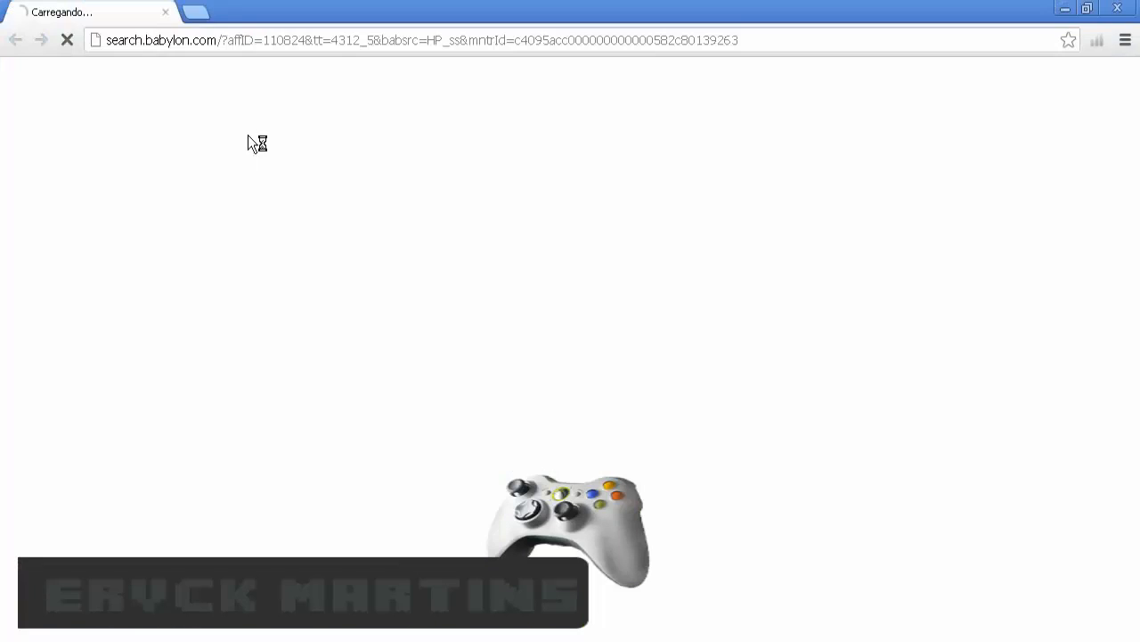
click(195, 12)
click(165, 13)
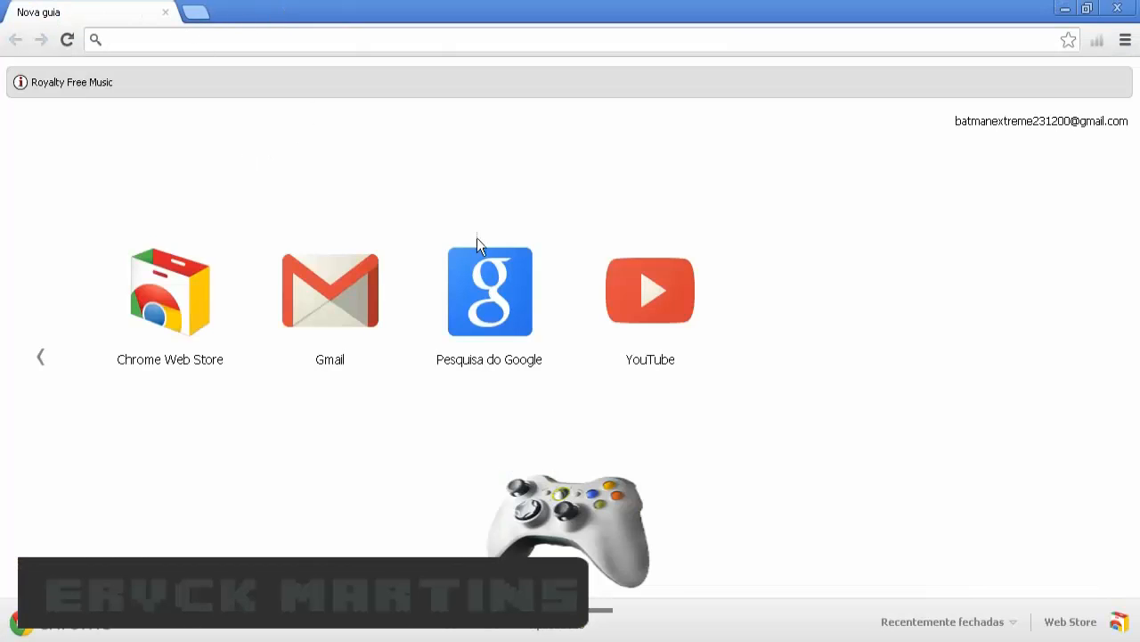
click(485, 298)
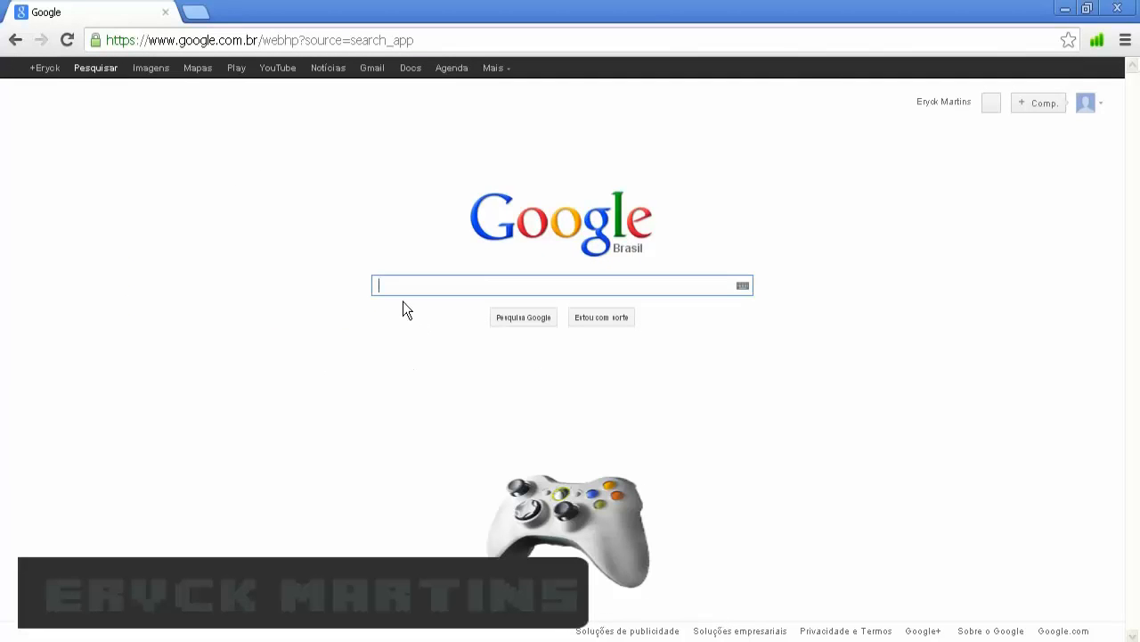
text(facebo)
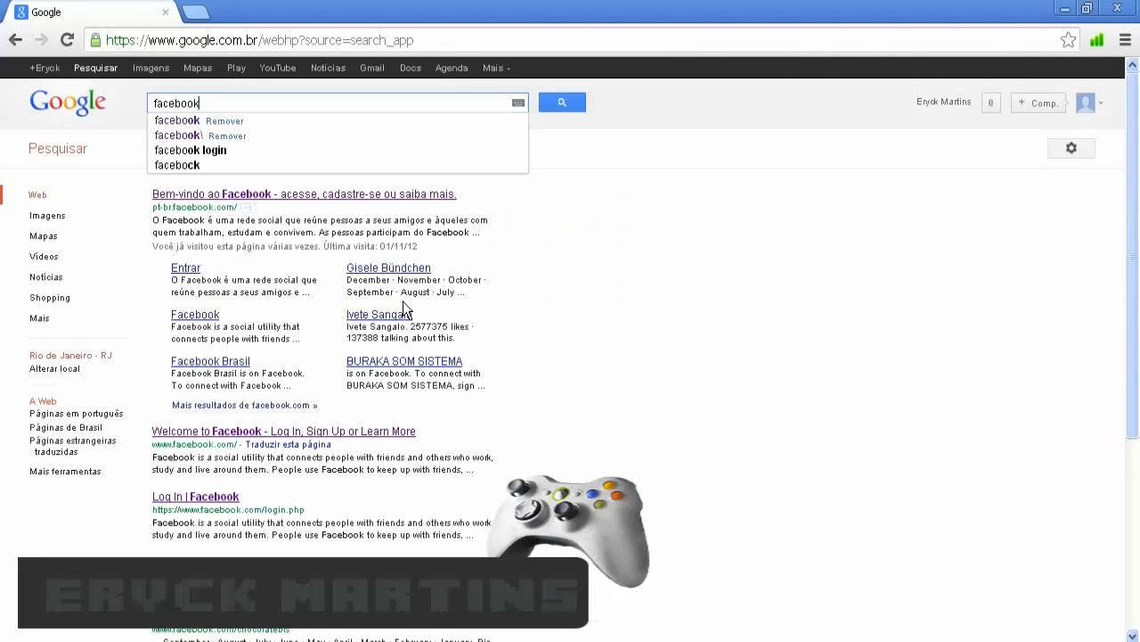
text(ok)
key(Return)
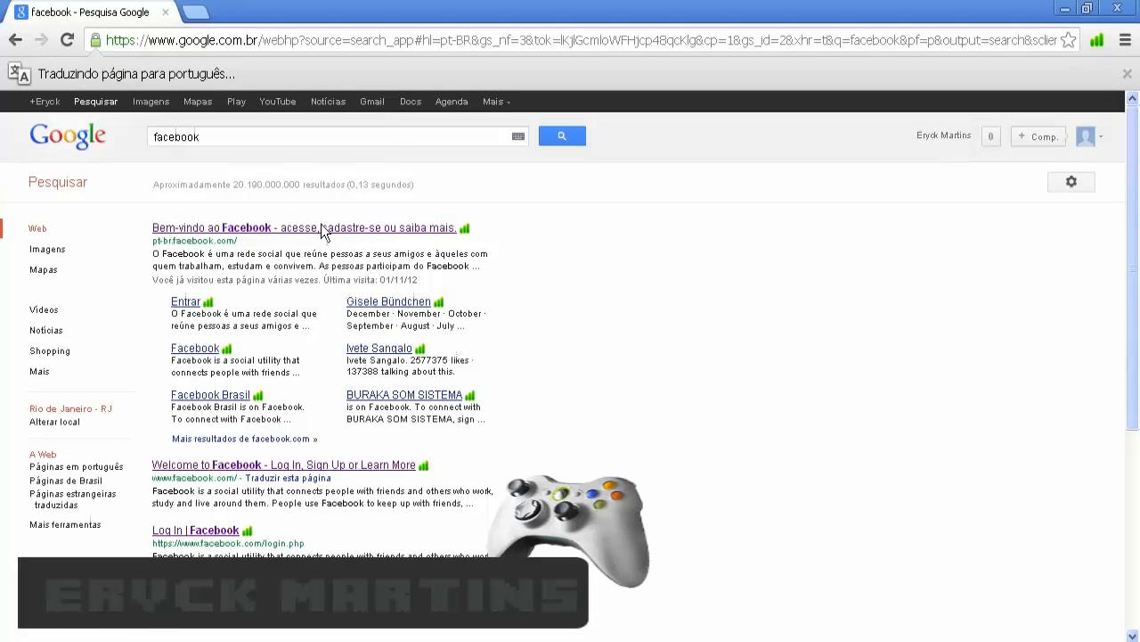
click(348, 228)
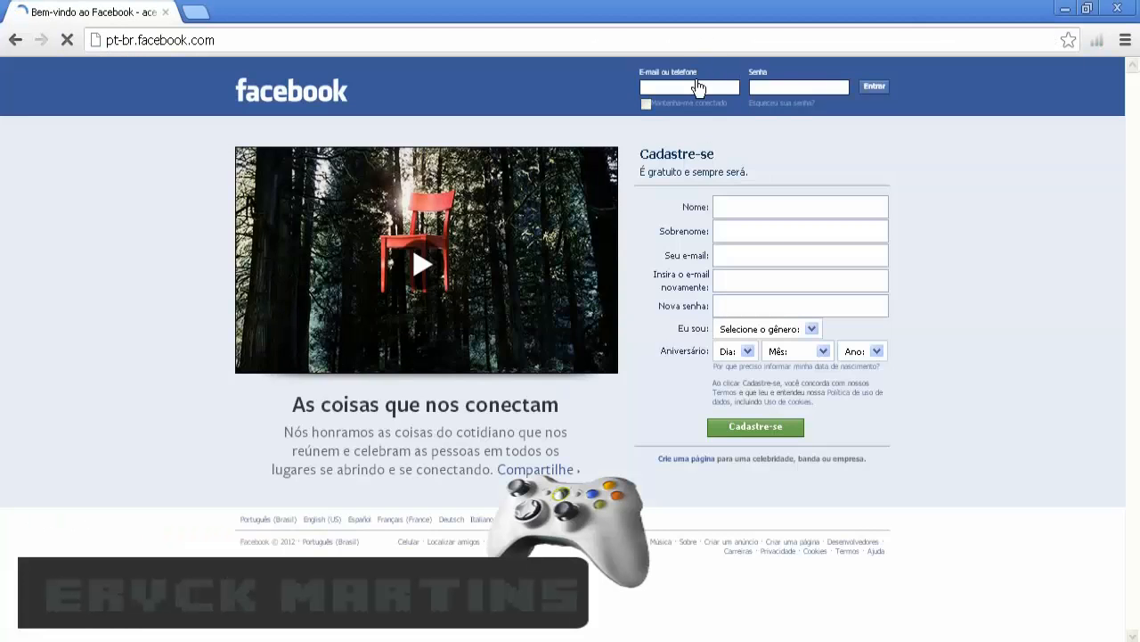
- Sign in to Facebook with the account's e-mail and password
click(698, 87)
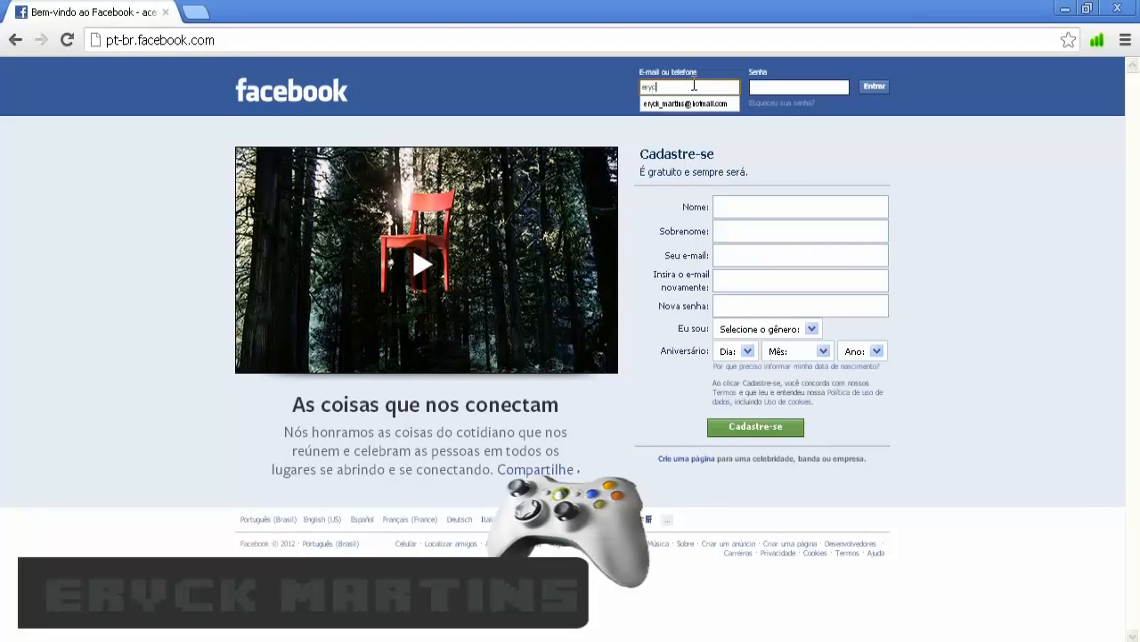
key(ctrl+plus)
key(ctrl+plus)
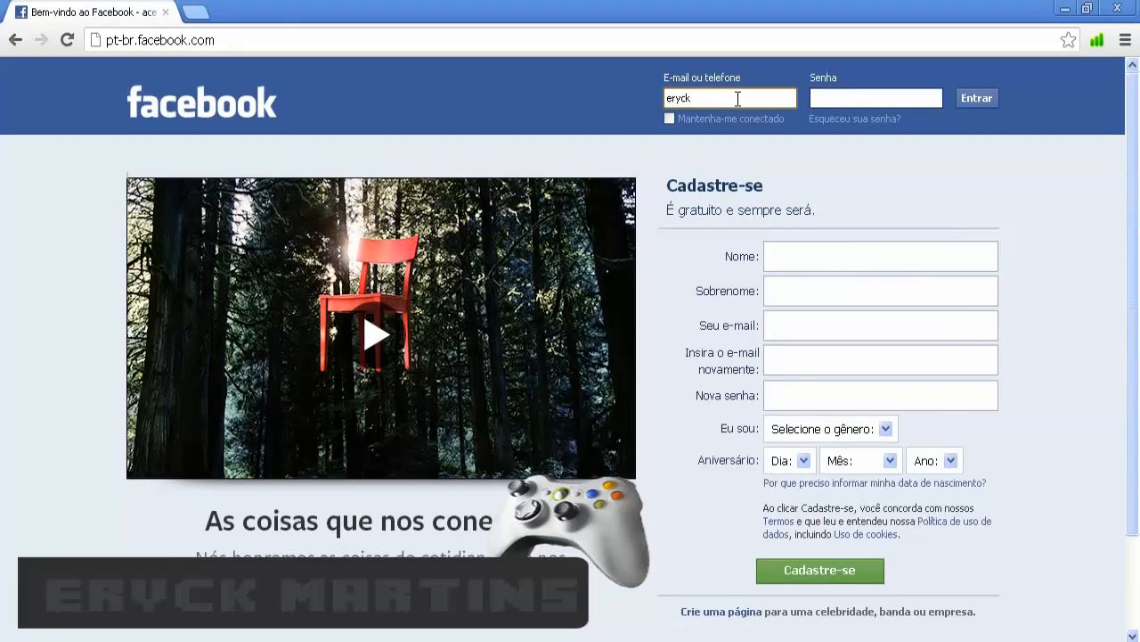
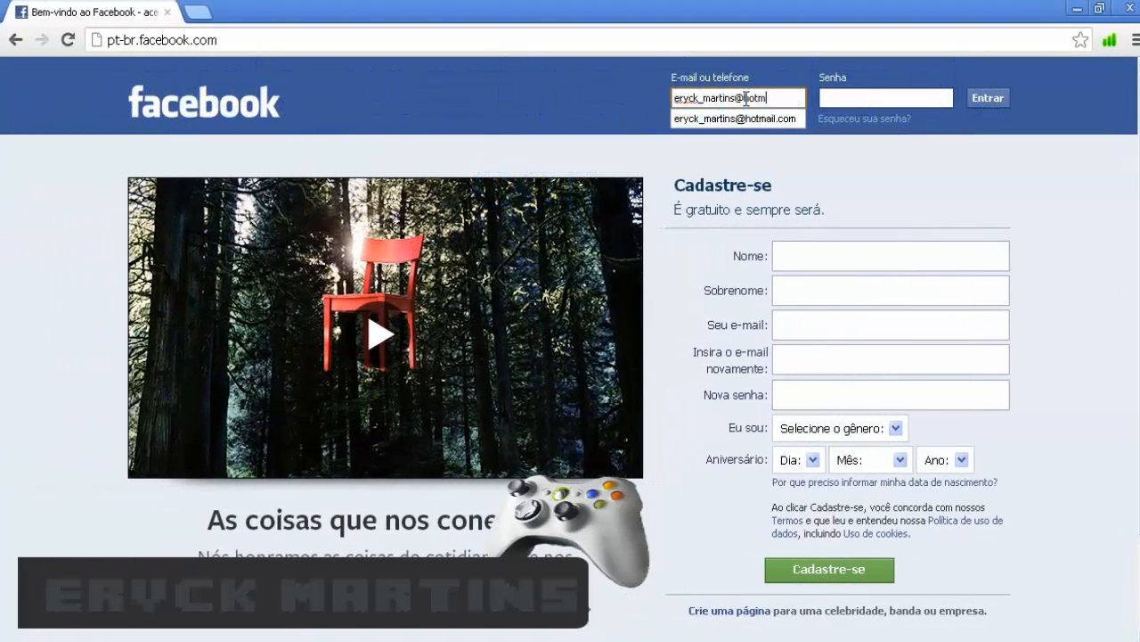
key(Tab)
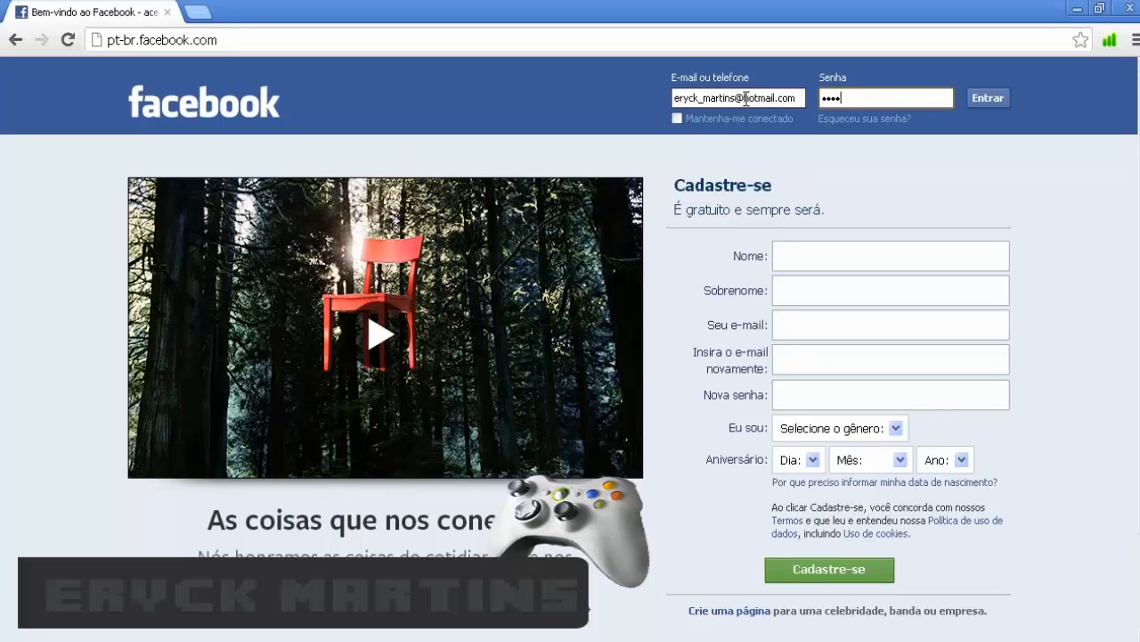
text(•)
key(Return)
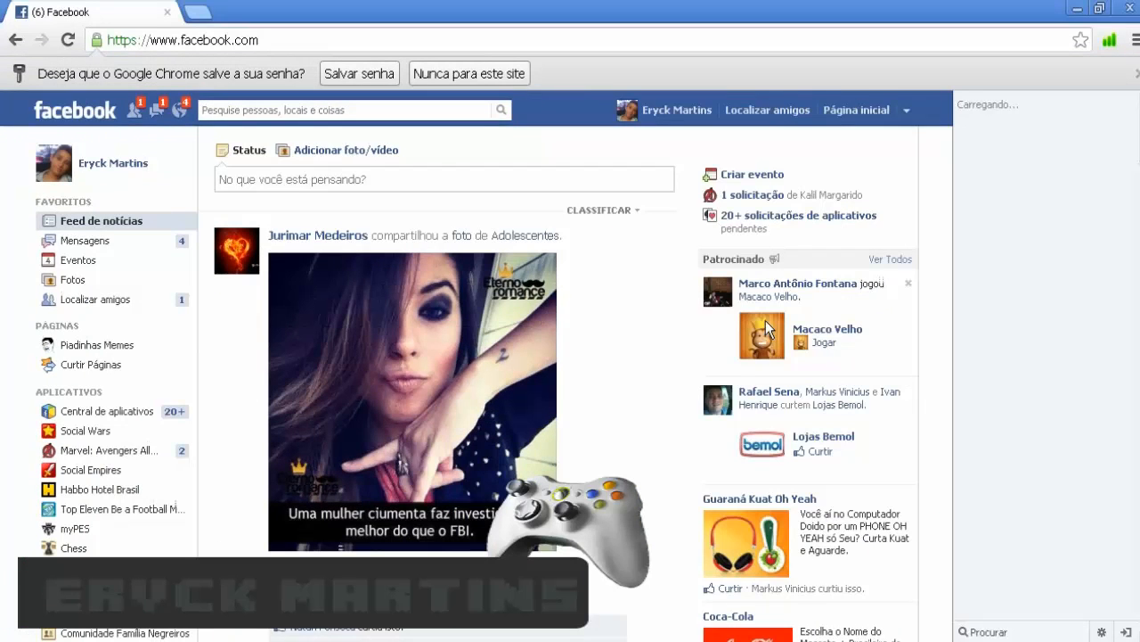
- Confirm the pending friend request from the requests dropdown, then go to your own profile page
click(134, 109)
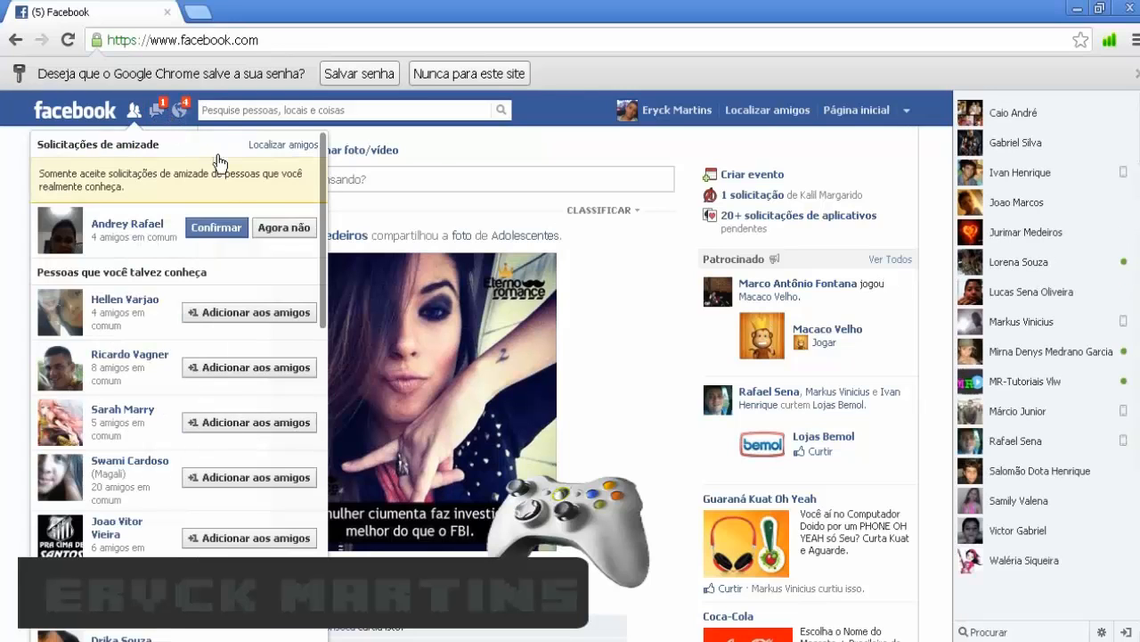
click(225, 228)
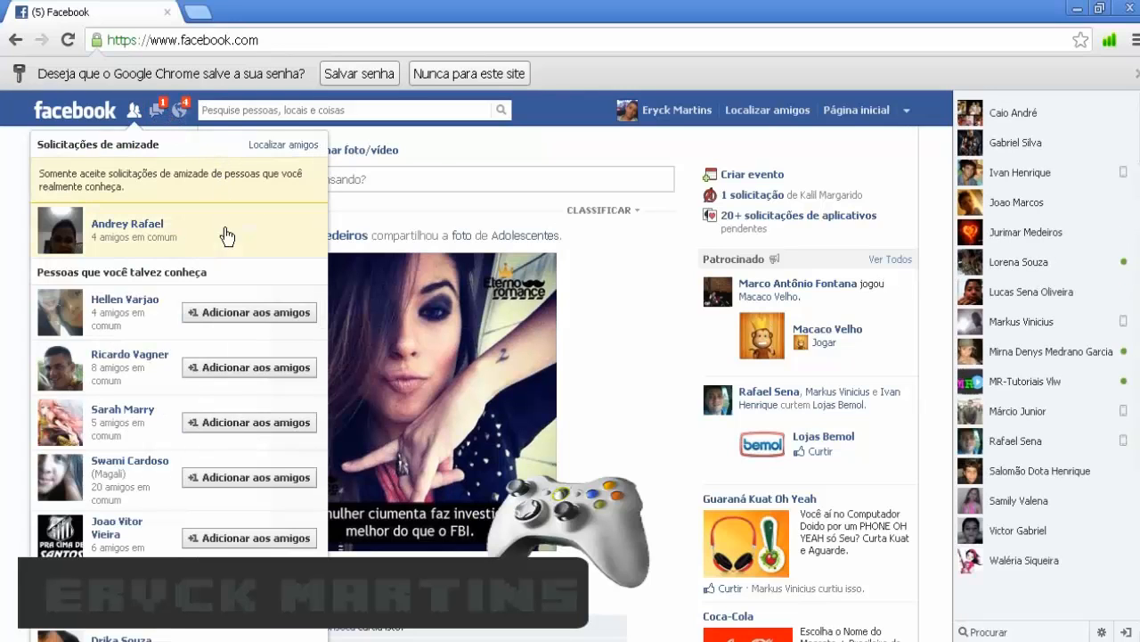
click(1, 208)
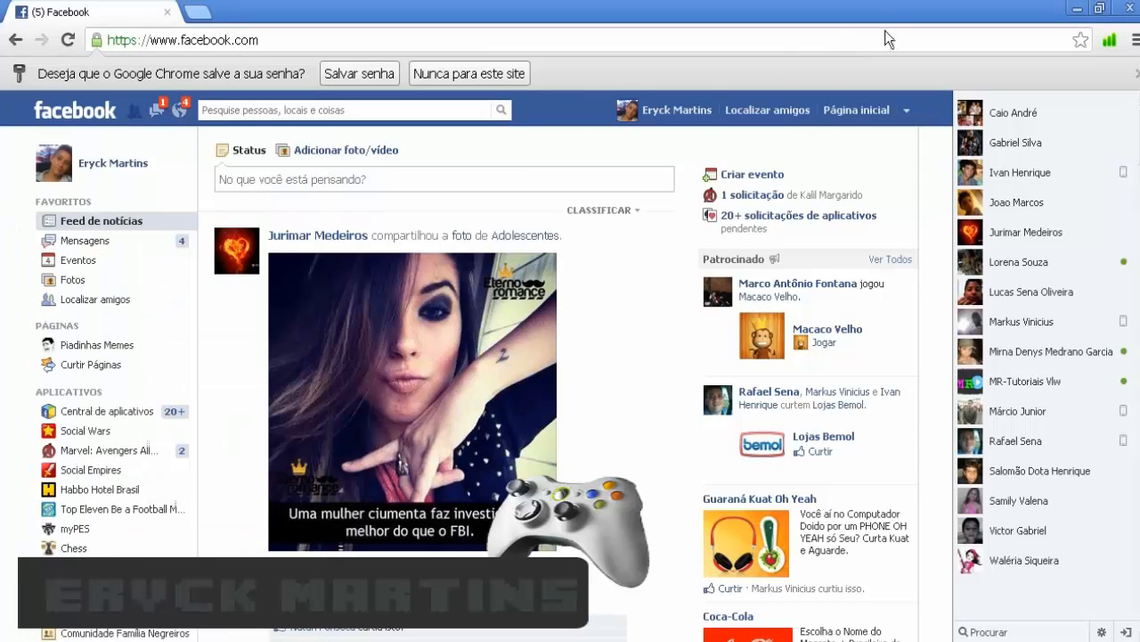
click(654, 112)
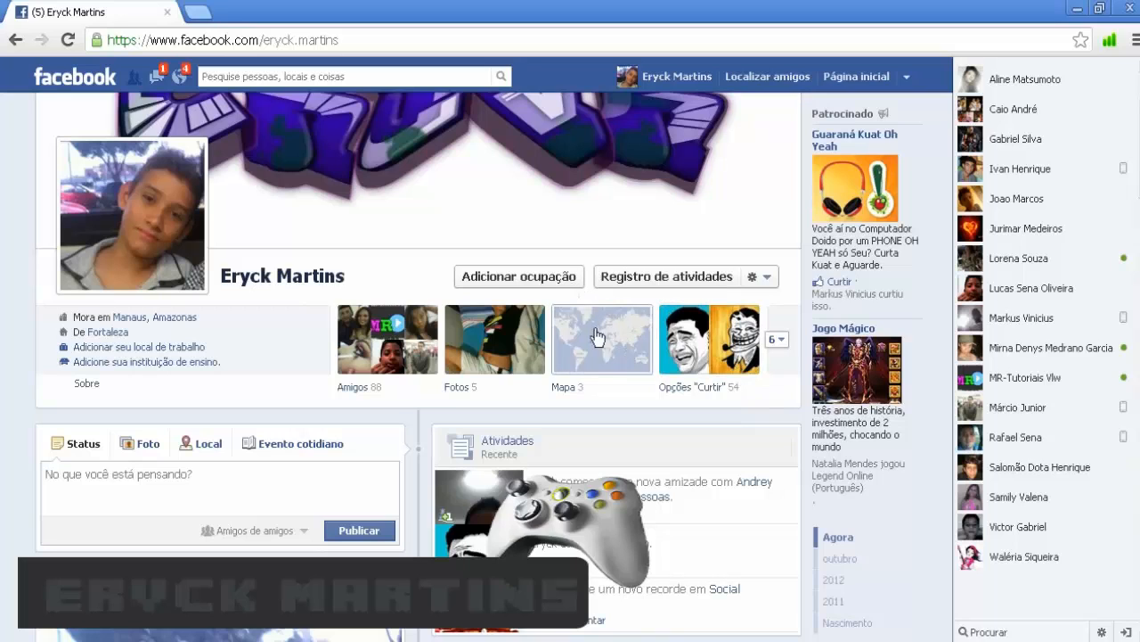
- Remove the old purple graffiti cover photo from the Facebook profile and confirm the removal
scroll(375, 285, up, 2)
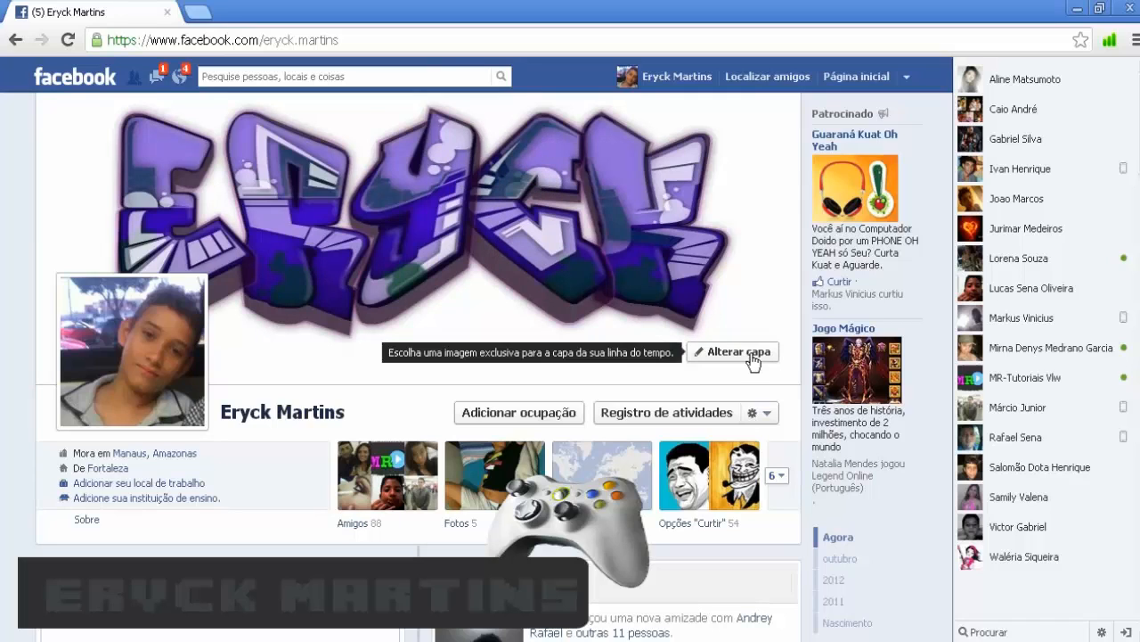
mouse_move(622, 253)
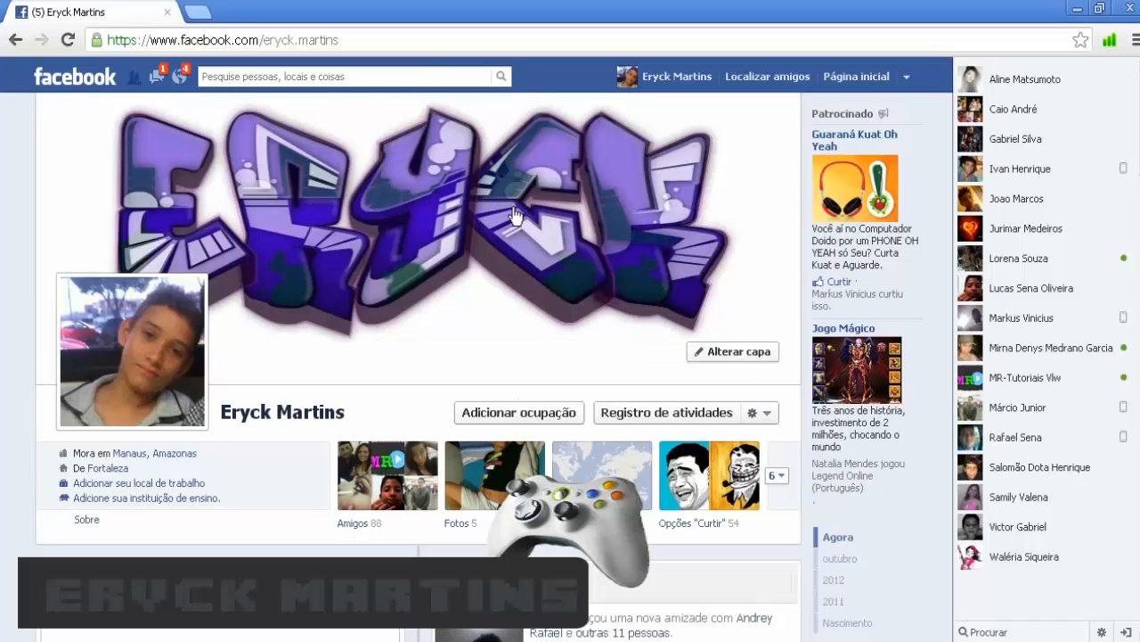
click(734, 354)
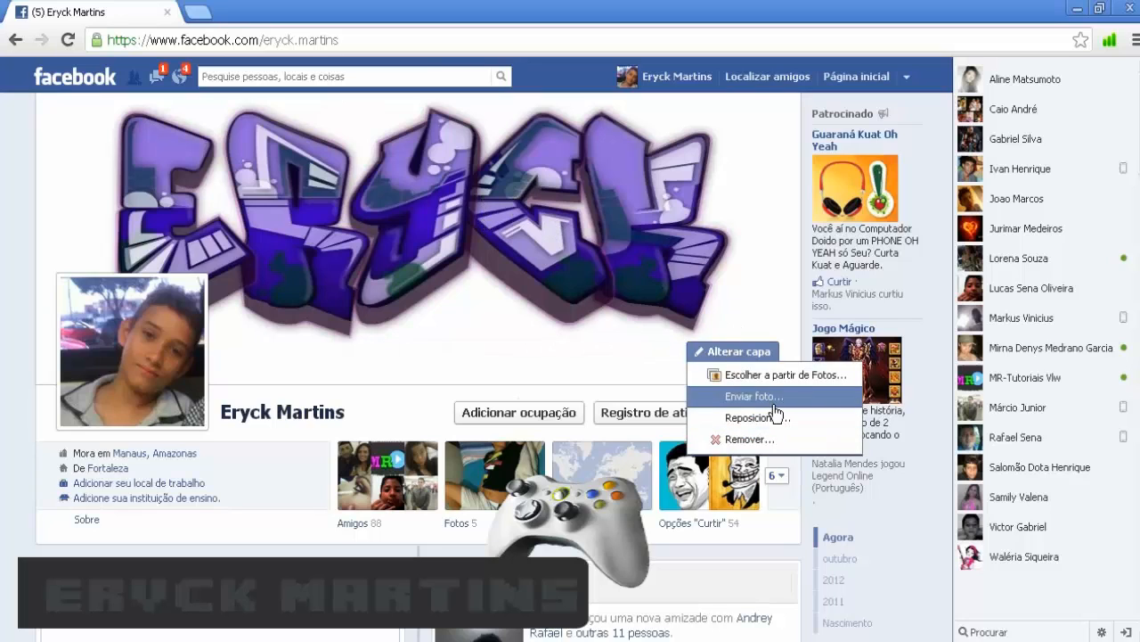
click(802, 448)
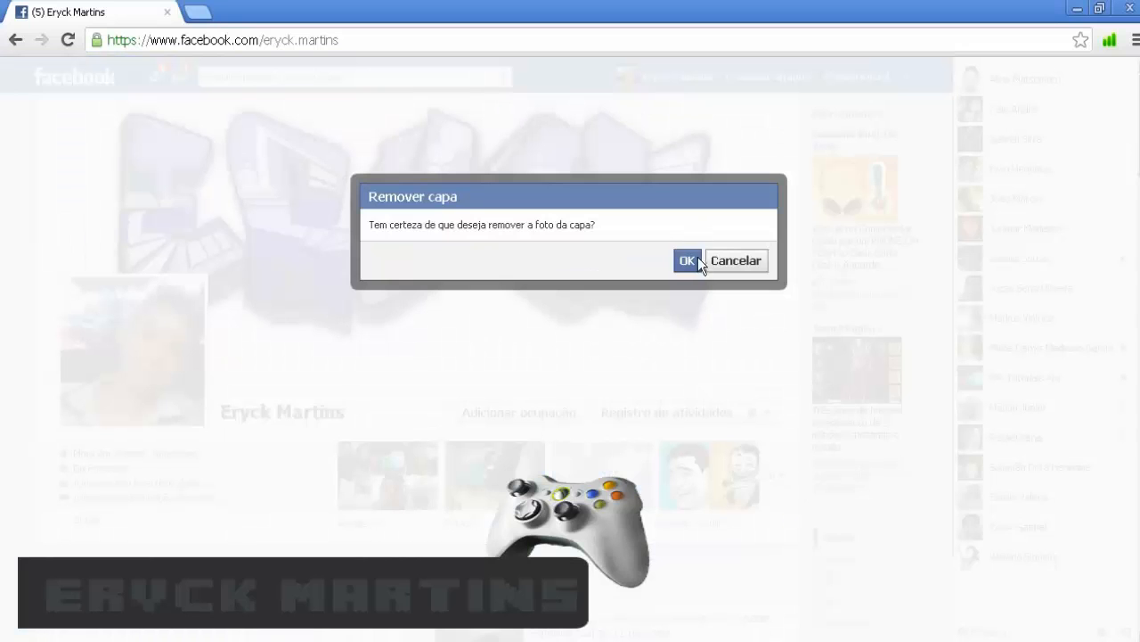
click(688, 261)
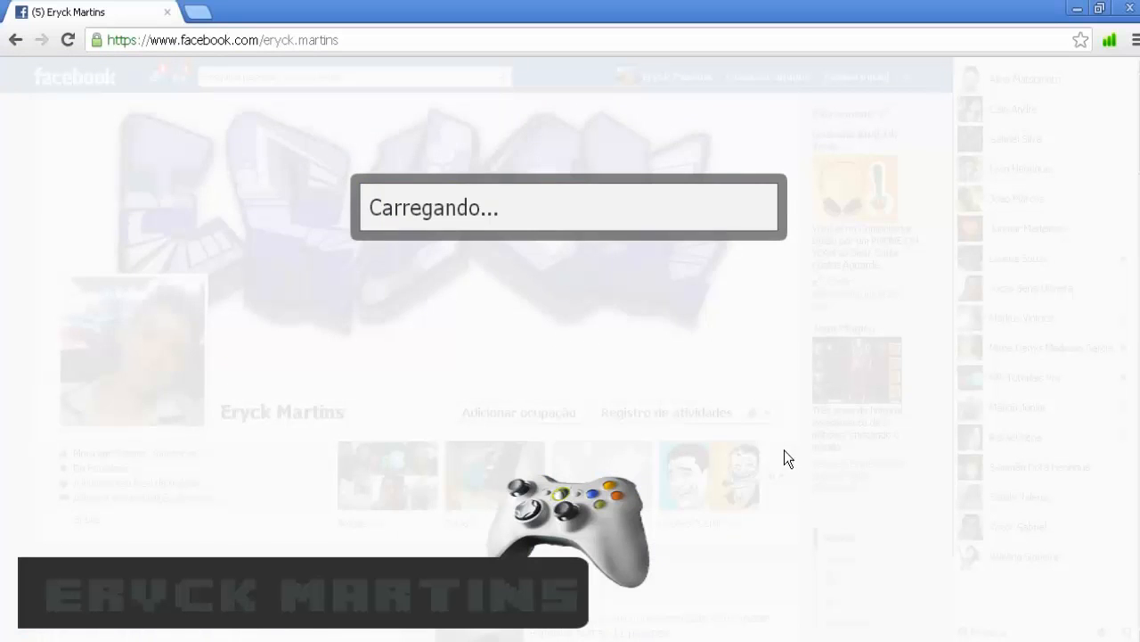
- Close the removal notice, then start adding a new cover and accept the cover guidelines
click(754, 261)
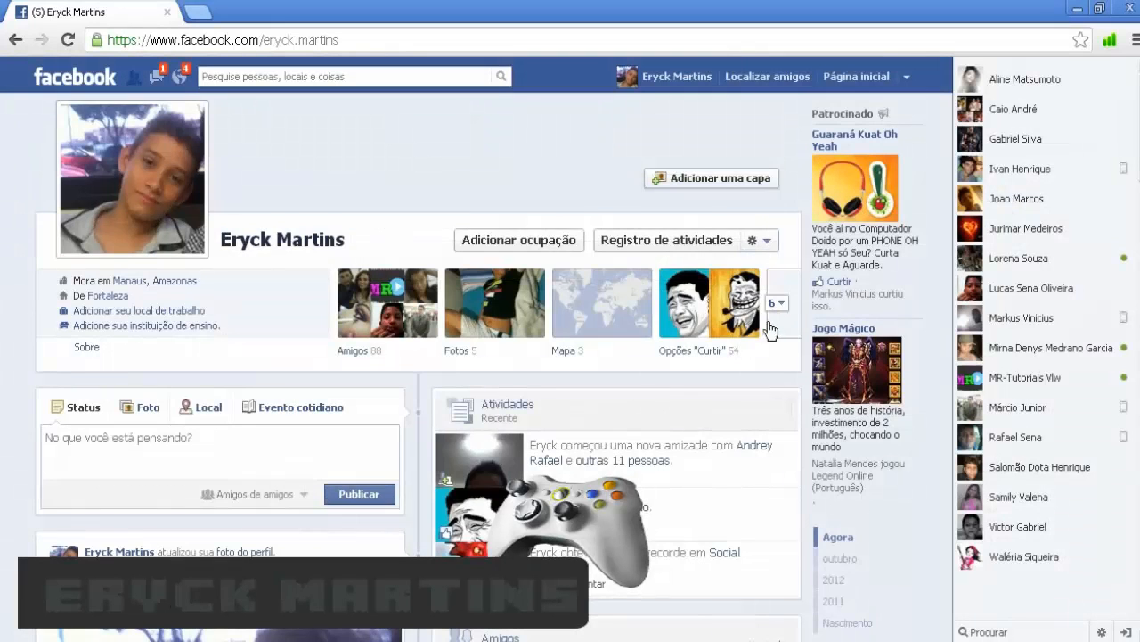
click(684, 183)
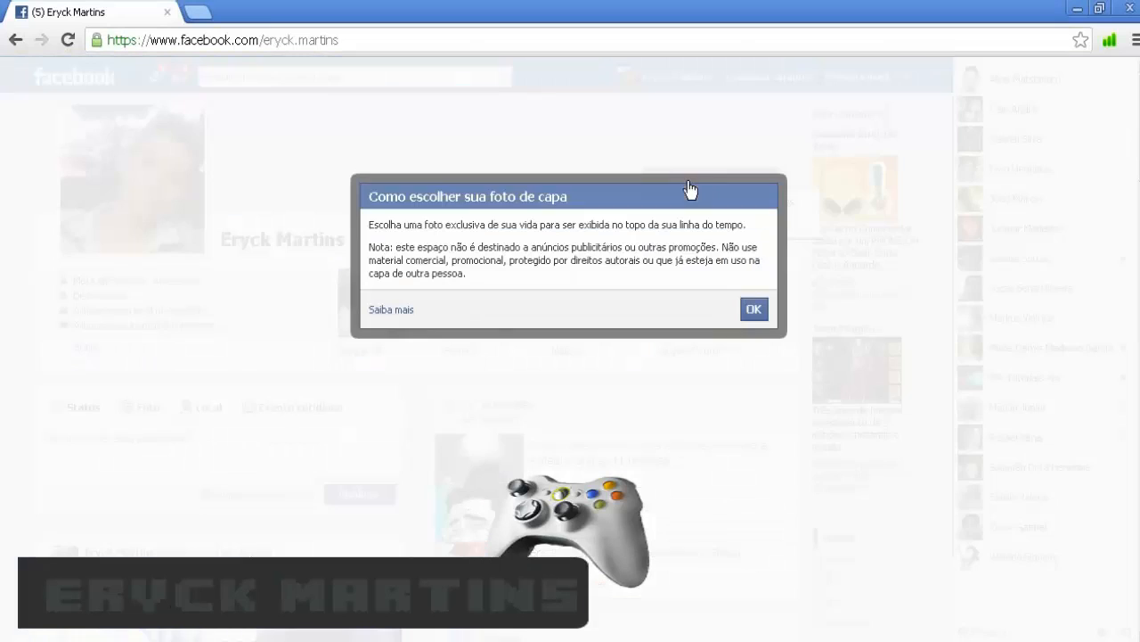
click(754, 309)
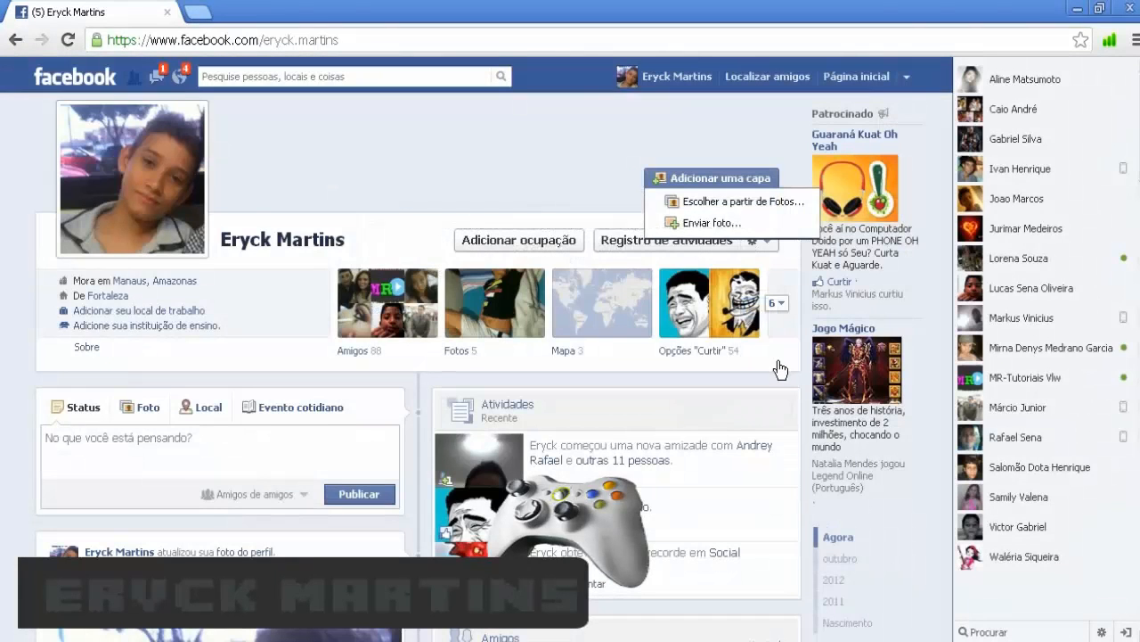
- Upload a cover from the computer, choosing Untitled-4 from the Desktop in thumbnail view
click(745, 225)
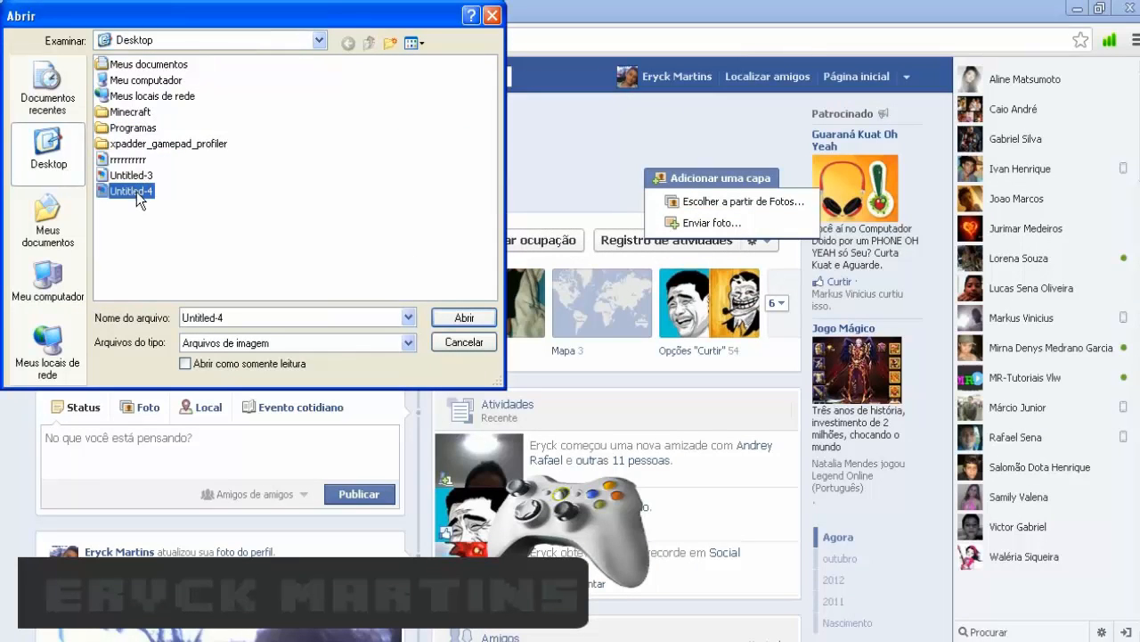
click(413, 43)
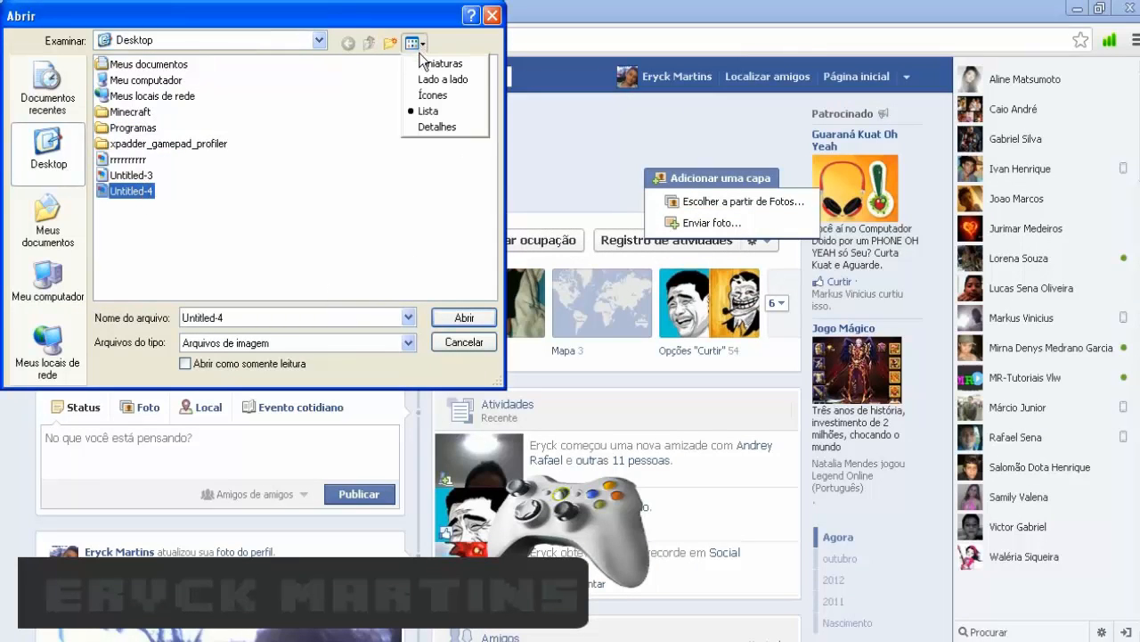
click(450, 59)
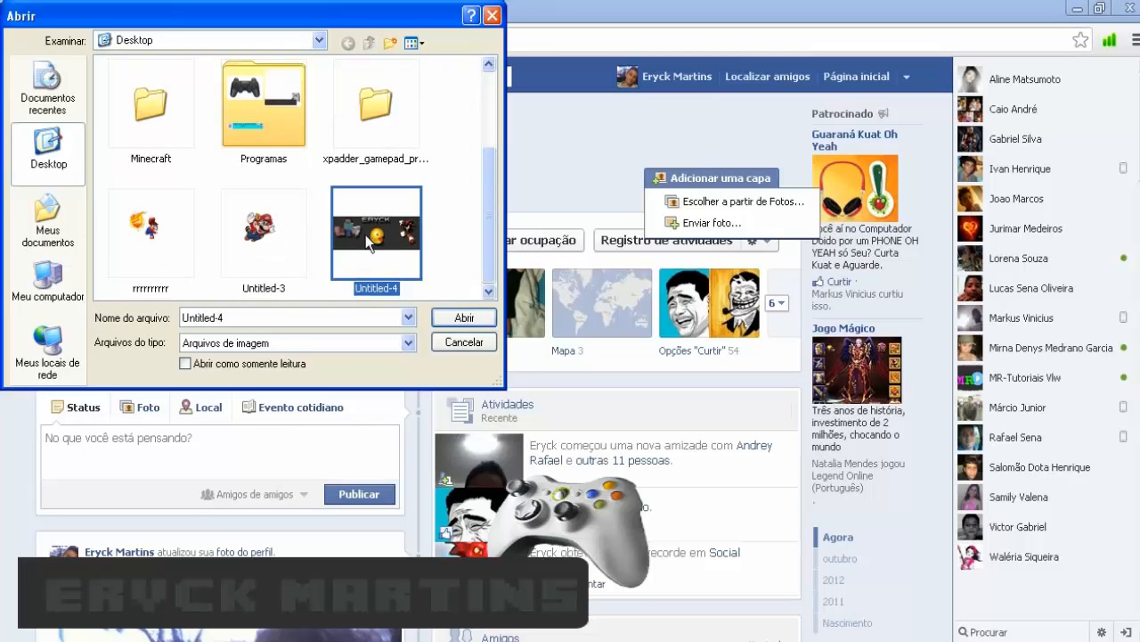
click(459, 317)
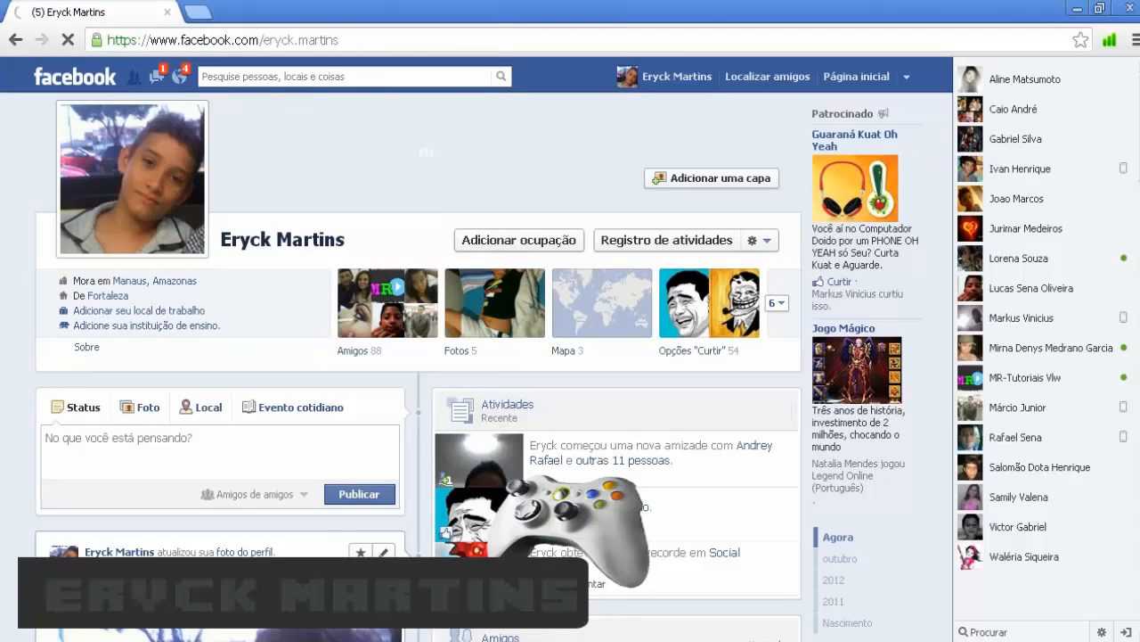
click(44, 639)
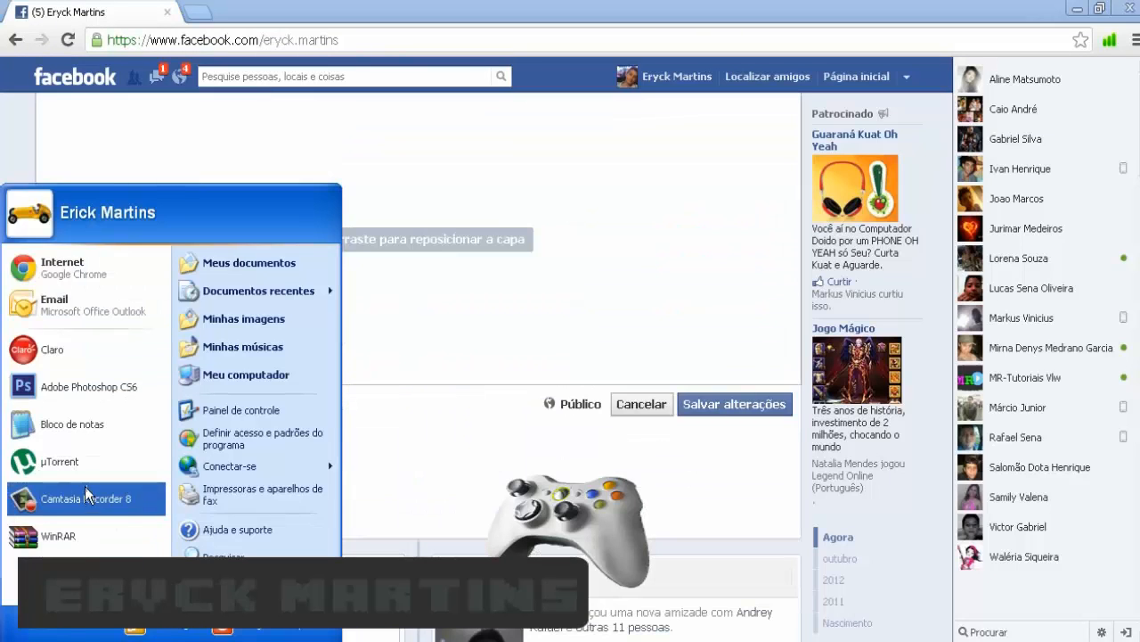
click(3, 180)
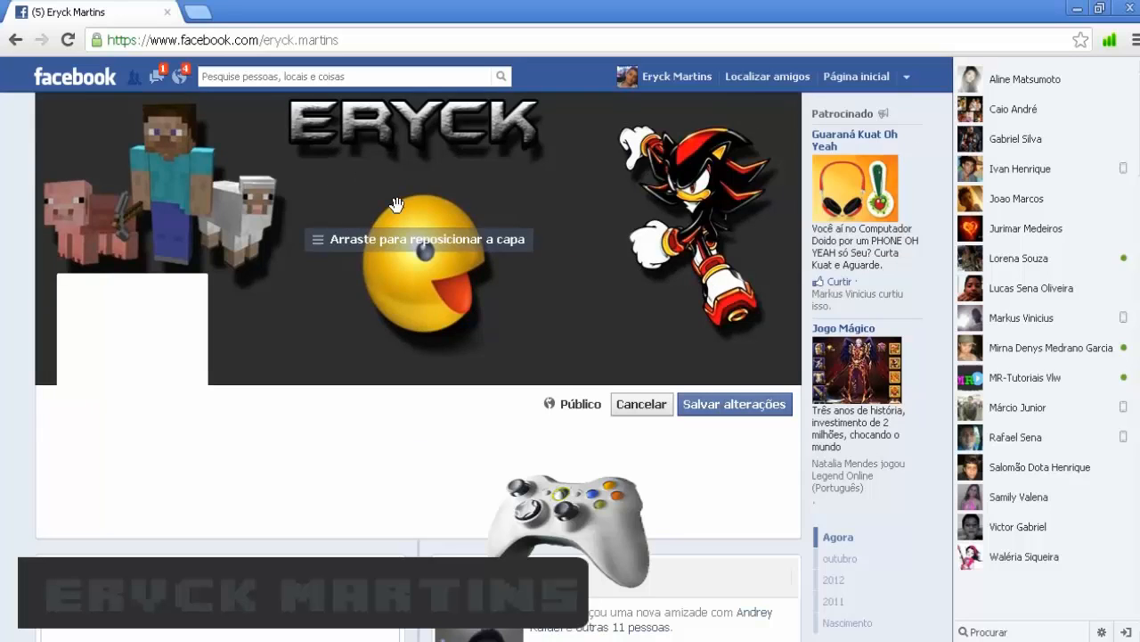
scroll(440, 228, down, 5)
scroll(446, 235, up, 2)
scroll(421, 253, down, 1)
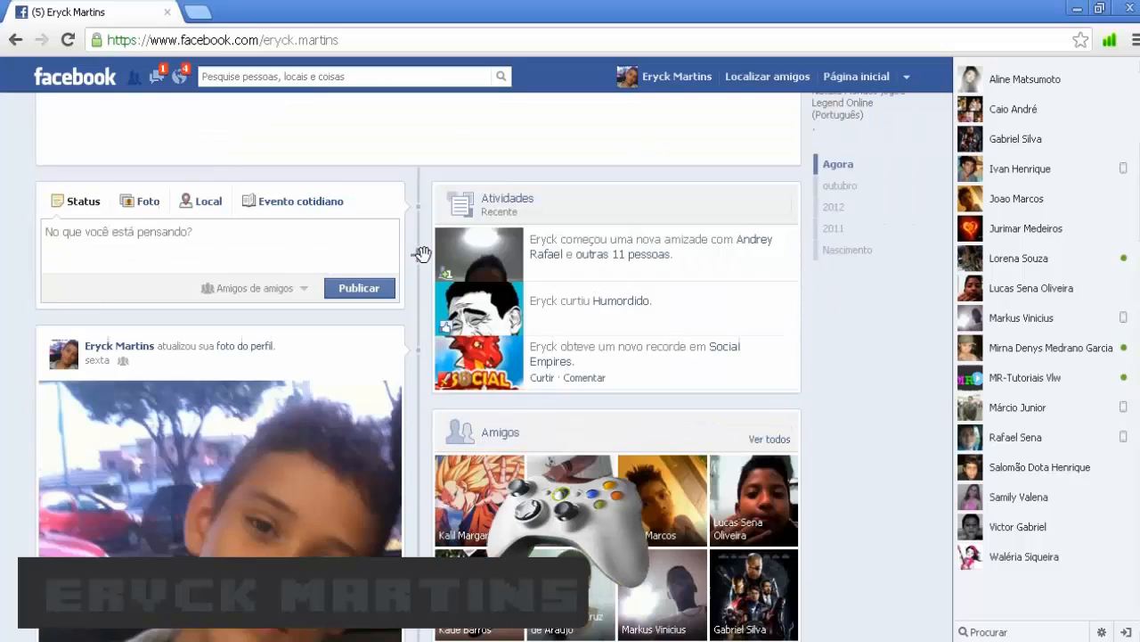
scroll(421, 253, down, 2)
scroll(400, 283, up, 6)
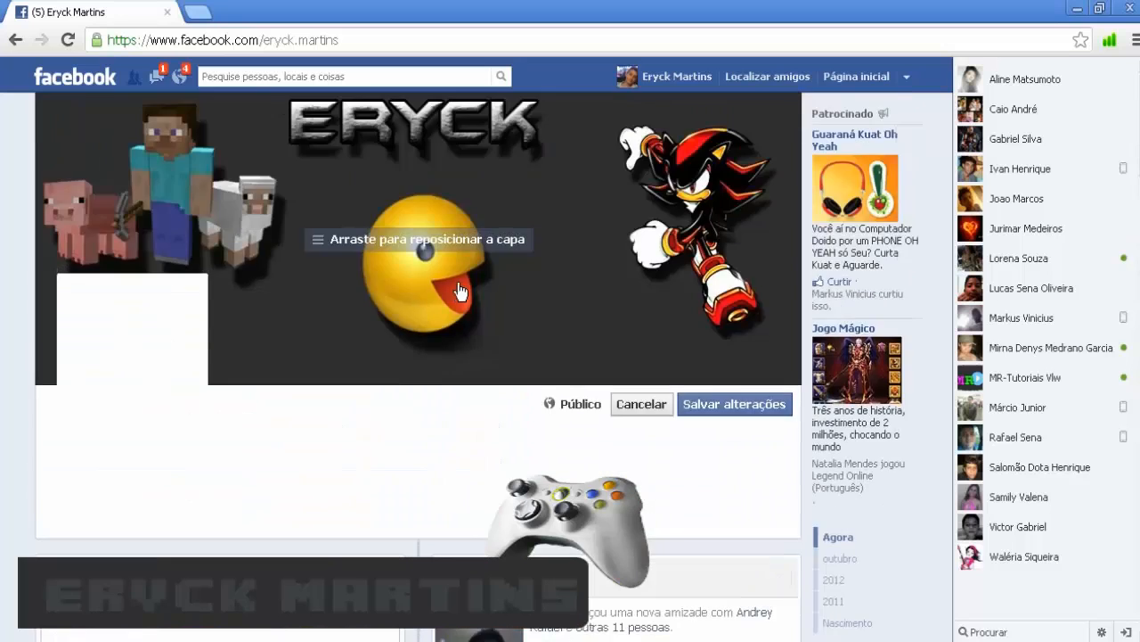
scroll(460, 291, down, 4)
scroll(458, 287, up, 3)
key(F5)
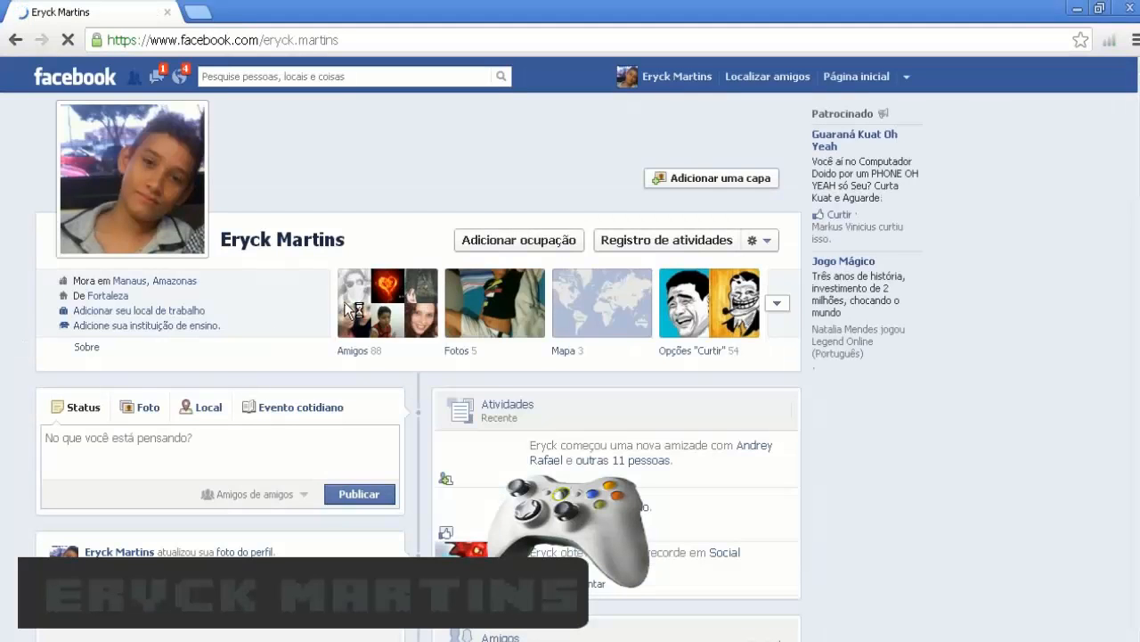
- Start adding a new cover again, accept the guidelines and close the existing-photos picker
click(674, 184)
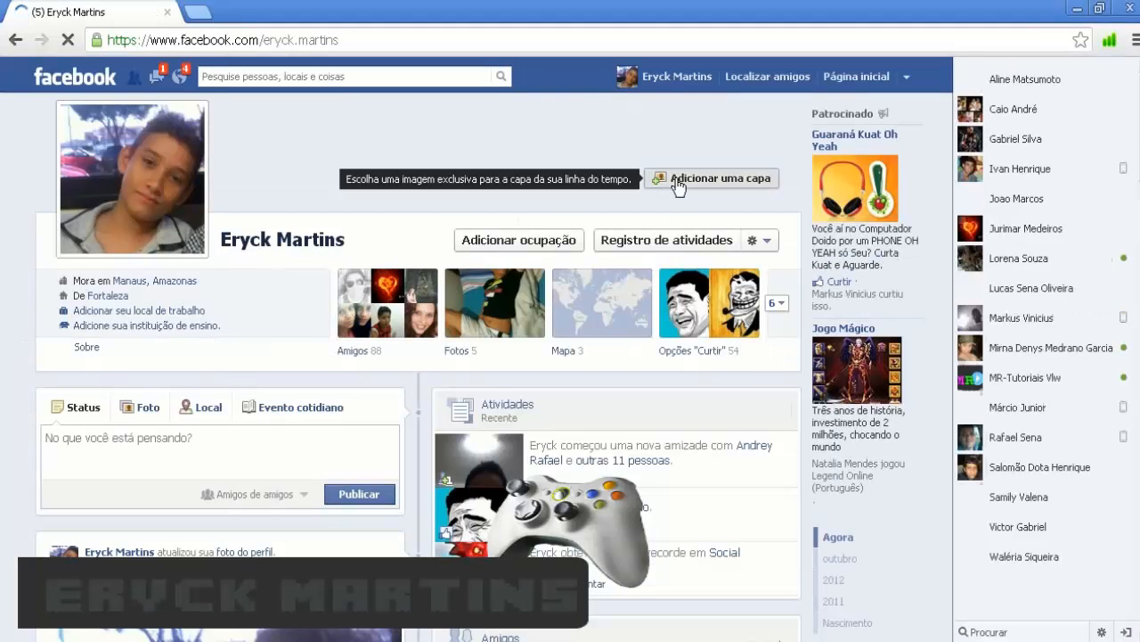
click(754, 309)
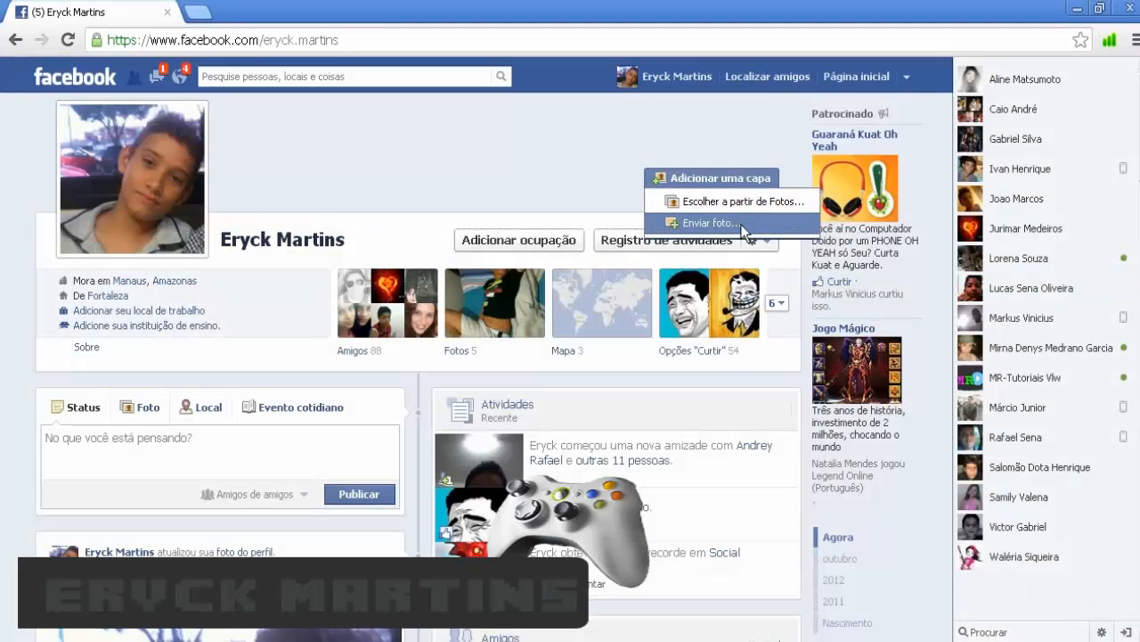
click(739, 220)
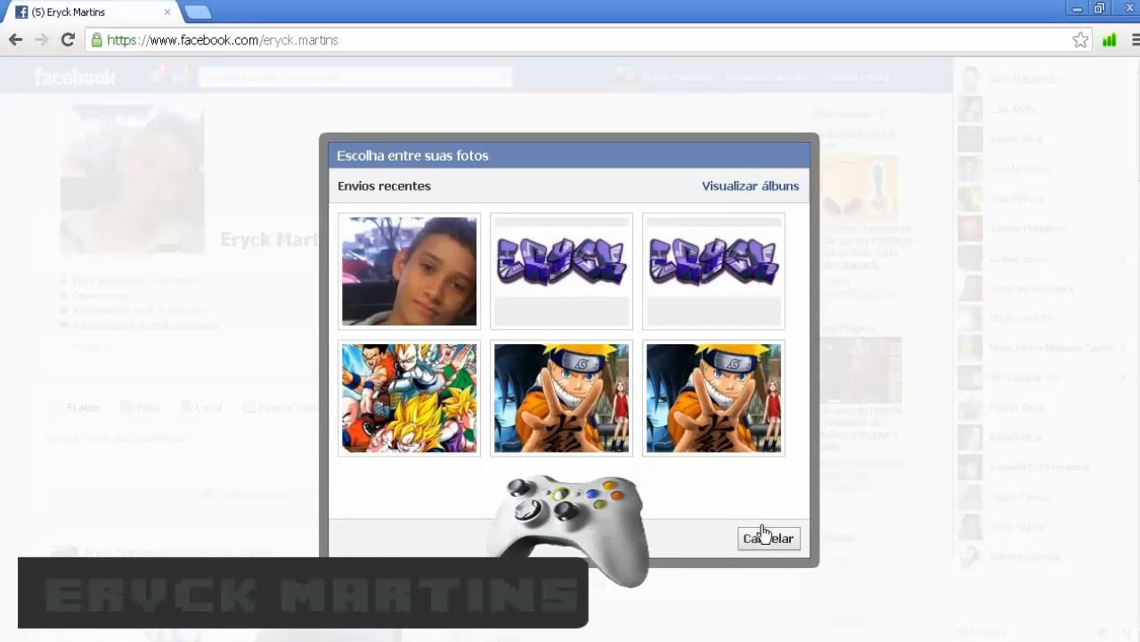
click(763, 537)
- Upload the Untitled-4 banner from the computer as the cover, then go to the news feed
click(745, 181)
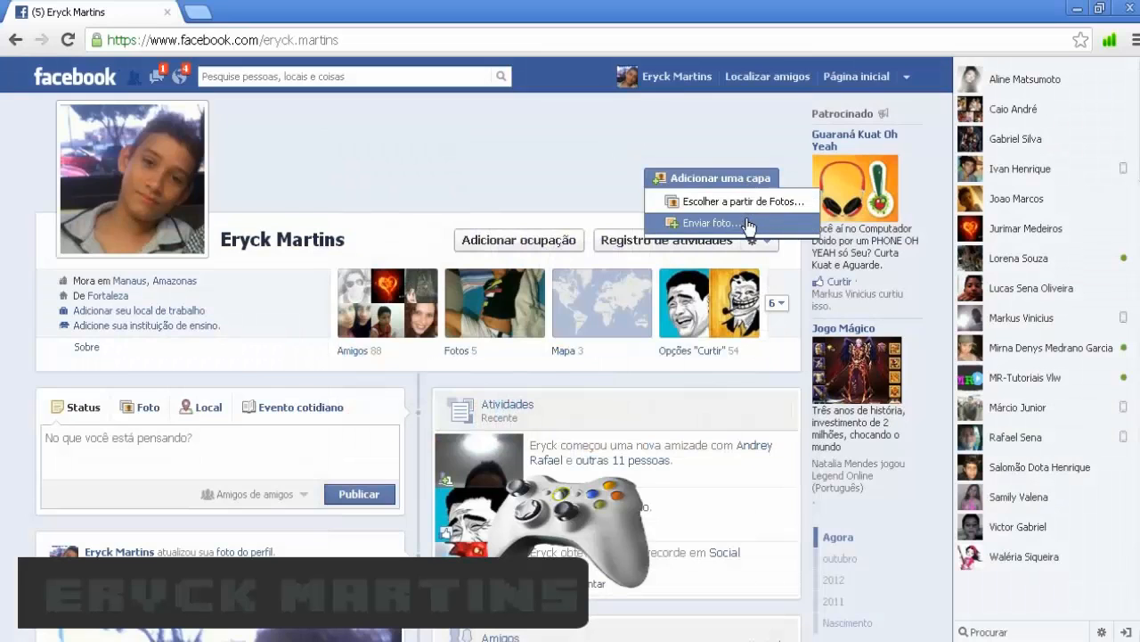
click(747, 223)
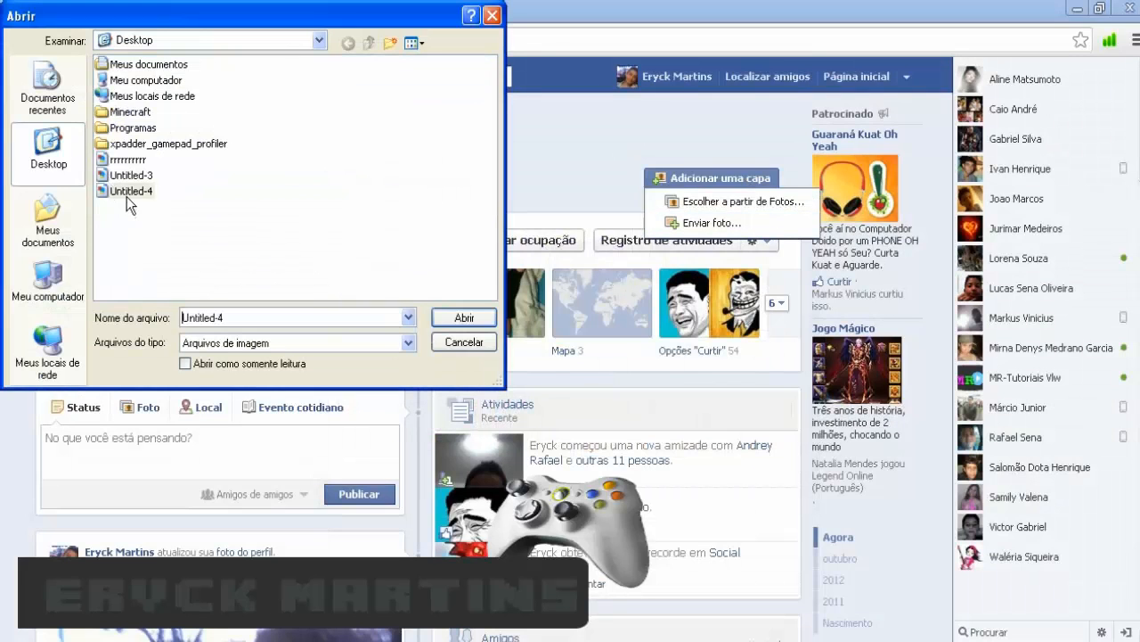
double_click(127, 192)
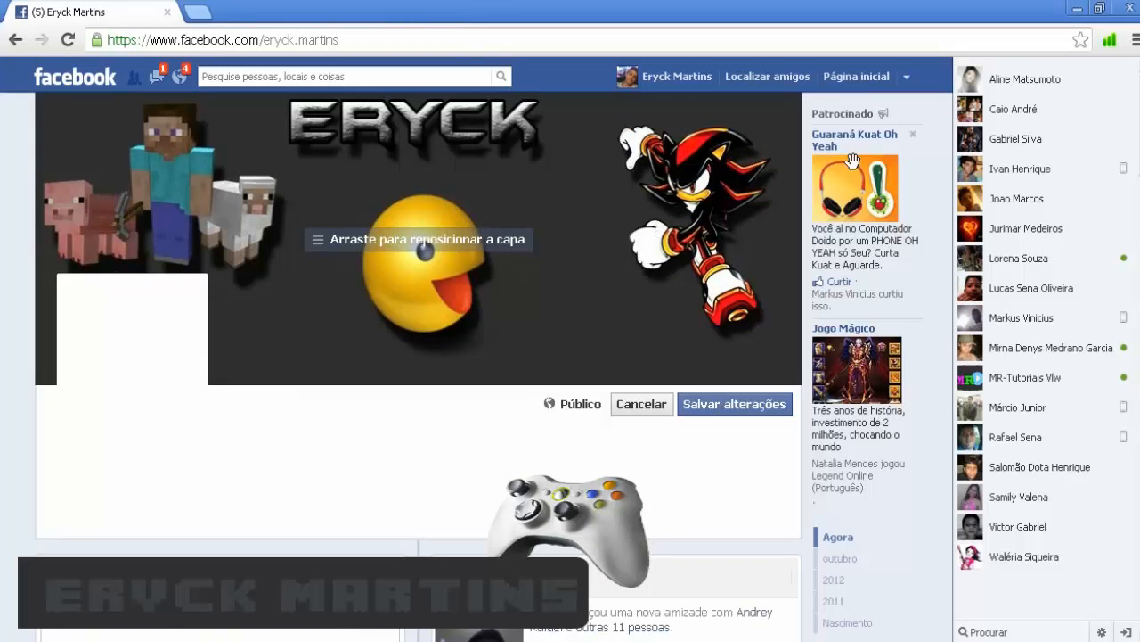
click(861, 79)
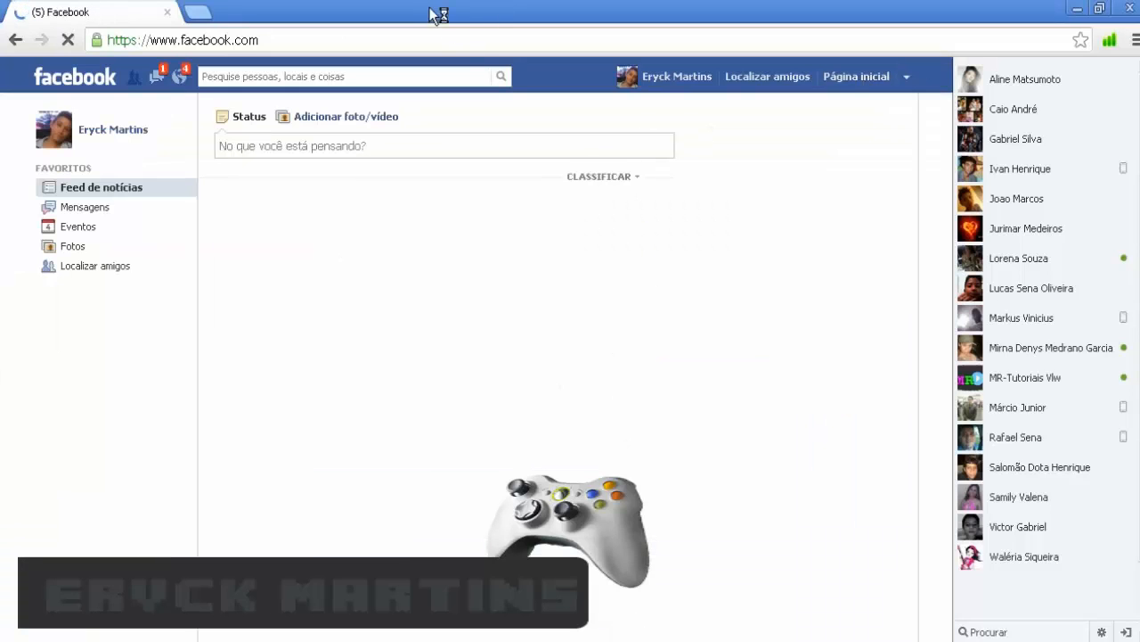